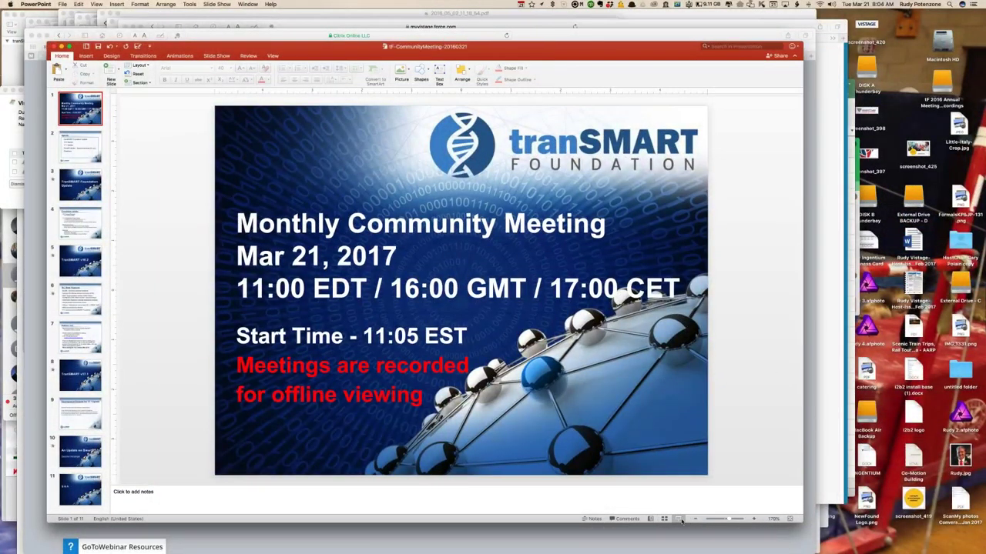
- Present the tranSMART Foundation Monthly Community Meeting deck full-screen from its Mar 21, 2017 title slide
{"action": "left_click", "coordinate": [680, 520]}
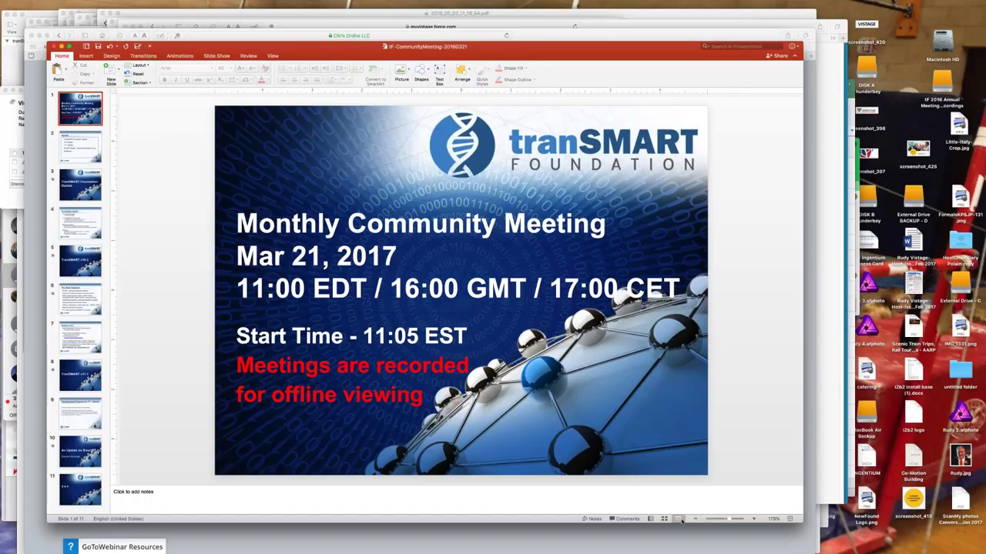
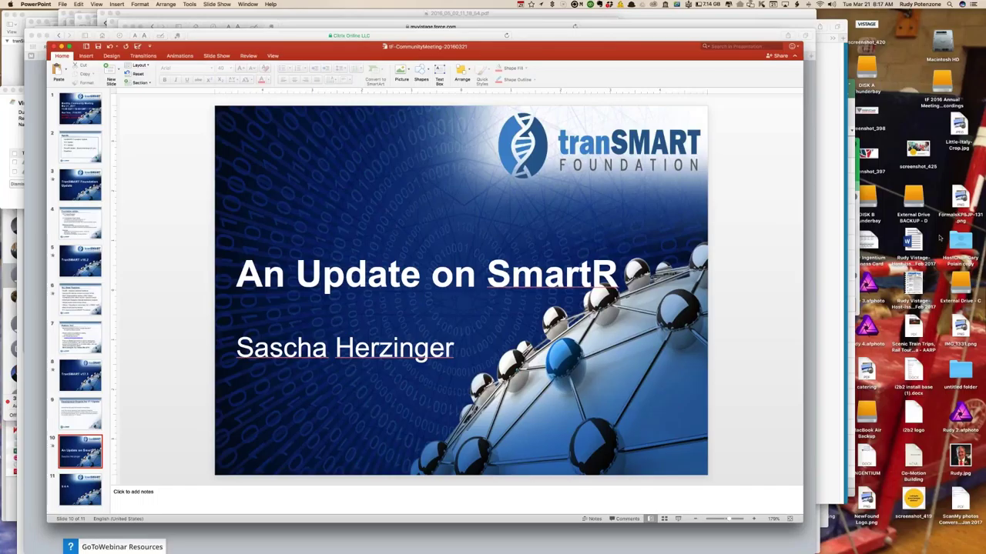
- Switch to the 051016 deck on slide 2, 'Quite a bit happened recently'
{"action": "left_click", "coordinate": [939, 237]}
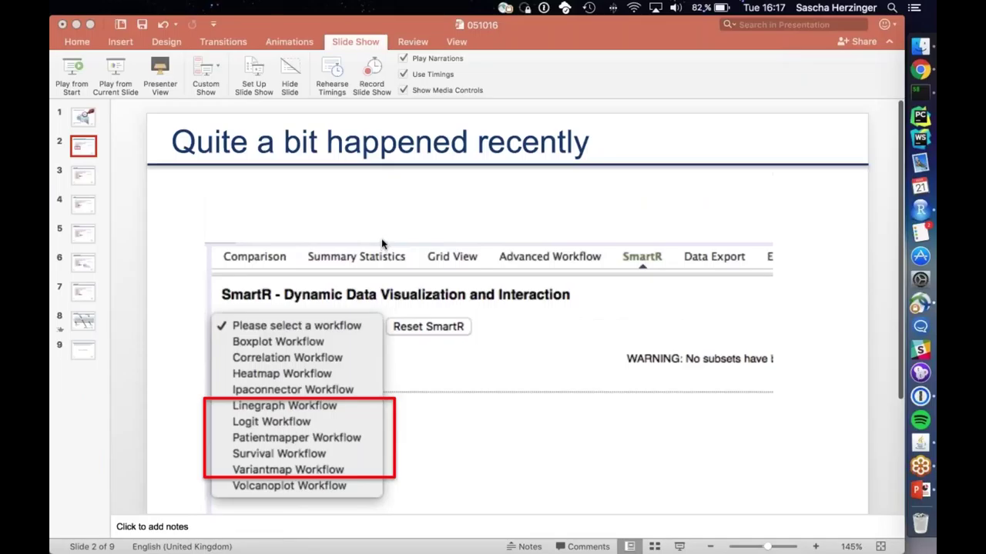
- Play the SmartR update deck from the first slide through to the Linegraph slide
{"action": "left_click", "coordinate": [331, 220]}
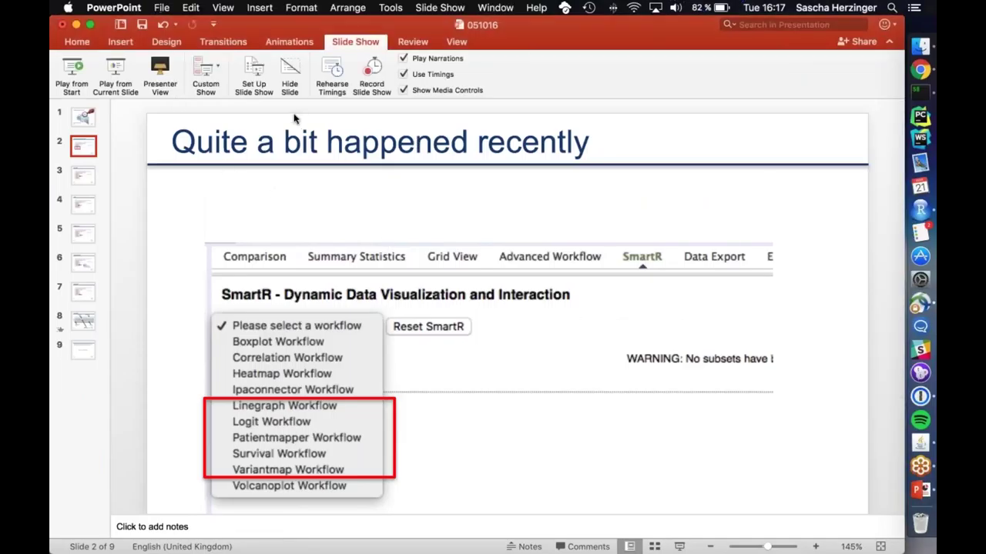
{"action": "left_click", "coordinate": [72, 68]}
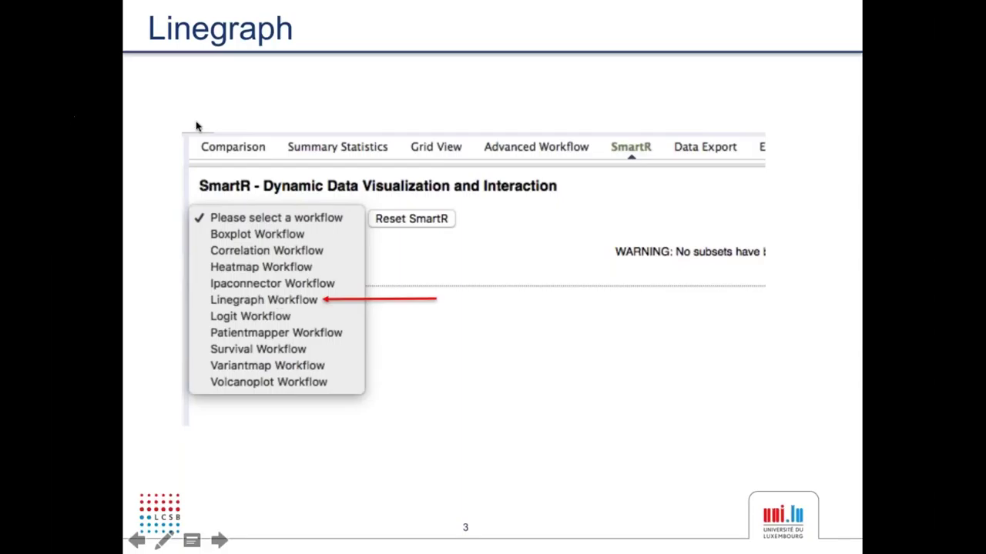
{"action": "key", "text": "ctrl+Up"}
- Bring up Chrome's Dataset Explorer and expand the Timeseries Cat. Events study
{"action": "left_click", "coordinate": [539, 131]}
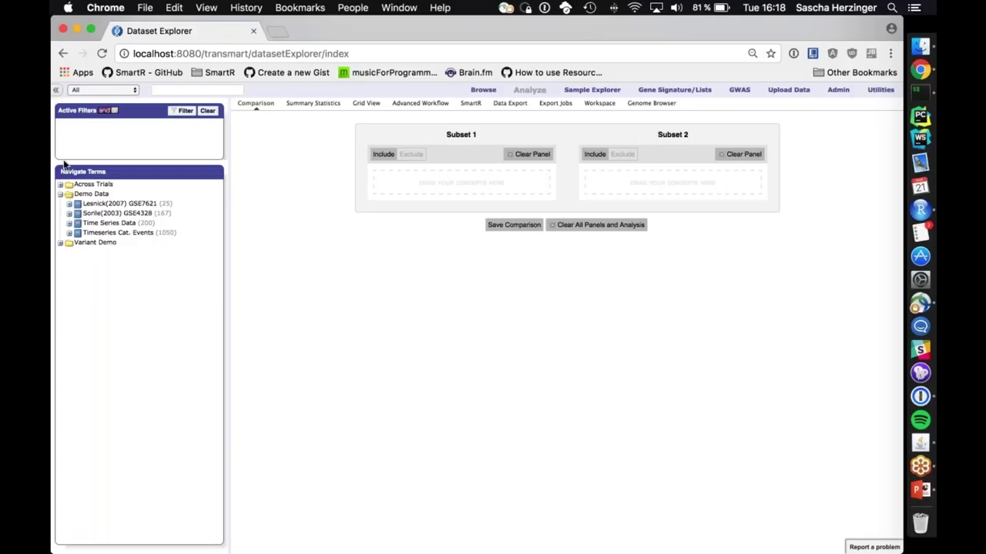
{"action": "left_click", "coordinate": [69, 214]}
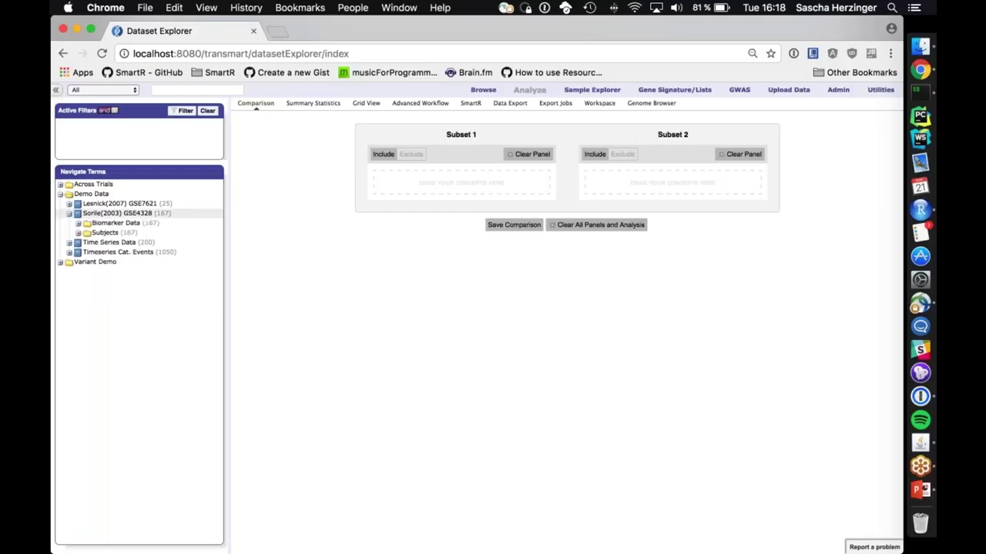
{"action": "left_click", "coordinate": [69, 214]}
{"action": "left_click", "coordinate": [69, 233]}
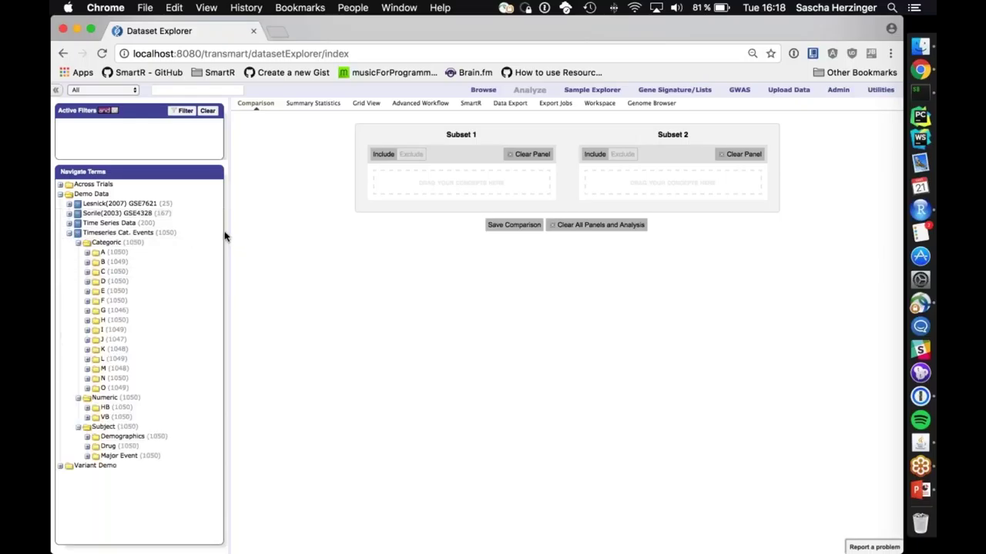
- Browse Categoric > A and Numeric > HB week values, then expand Major Event
{"action": "double_click", "coordinate": [95, 253]}
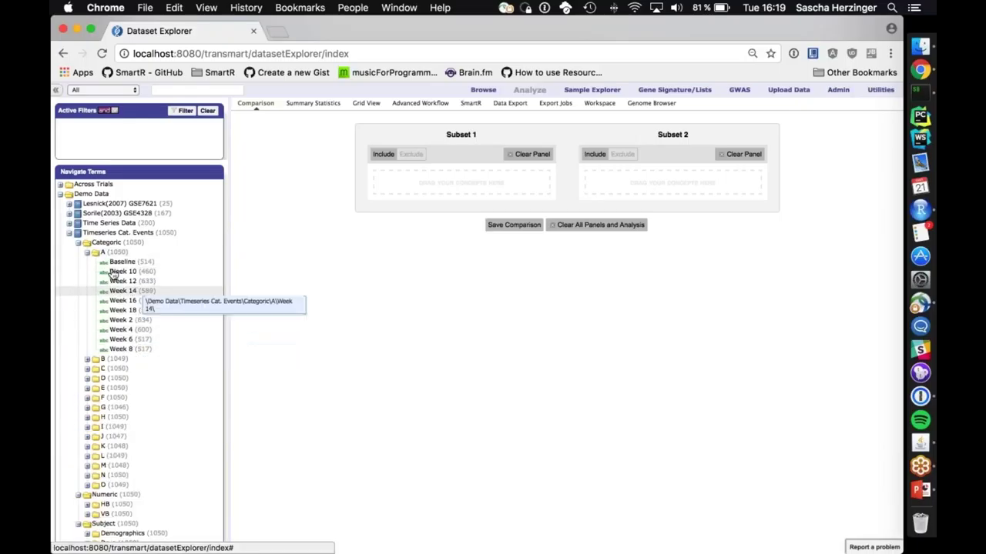
{"action": "scroll", "coordinate": [135, 266], "scroll_direction": "down", "scroll_amount": 1}
{"action": "scroll", "coordinate": [135, 265], "scroll_direction": "up", "scroll_amount": 2}
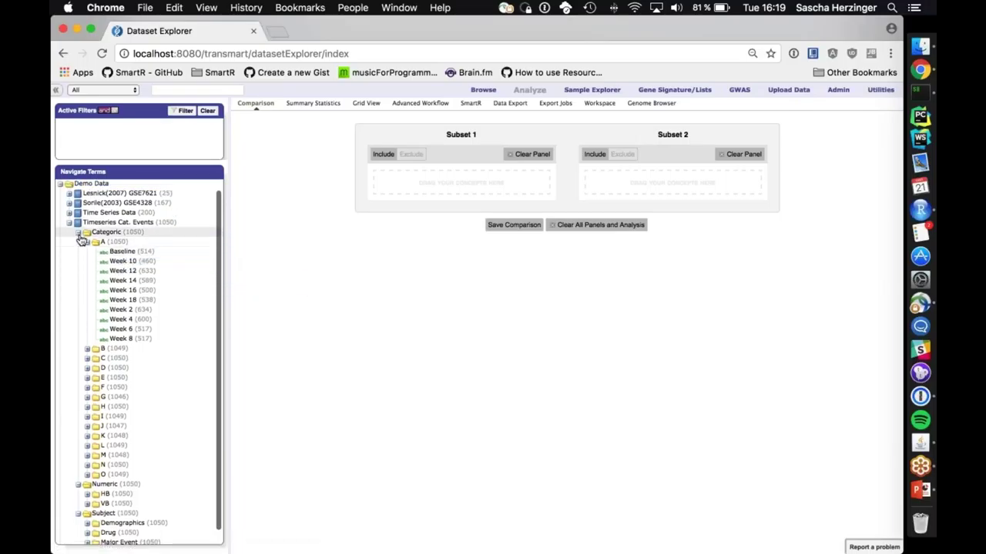
{"action": "double_click", "coordinate": [105, 232]}
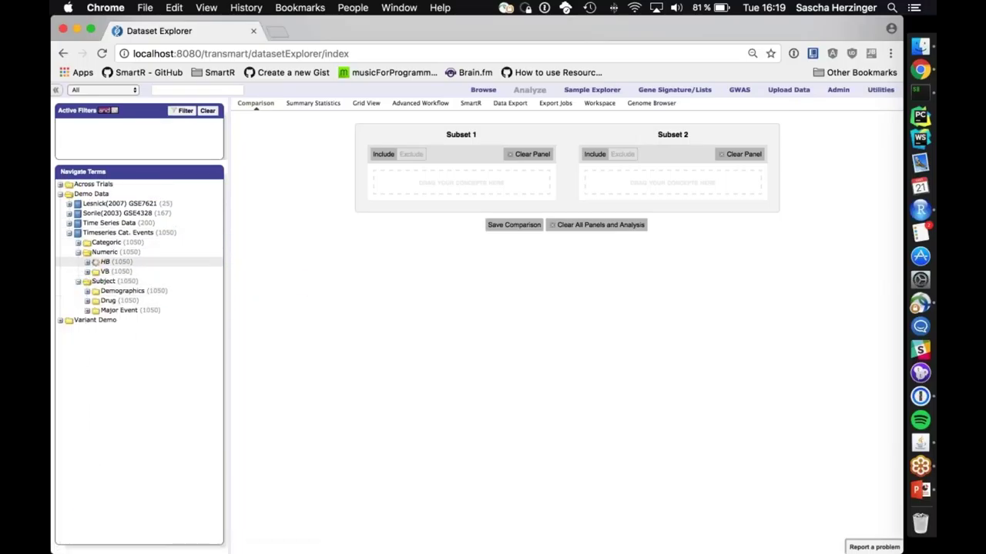
{"action": "left_click", "coordinate": [87, 261]}
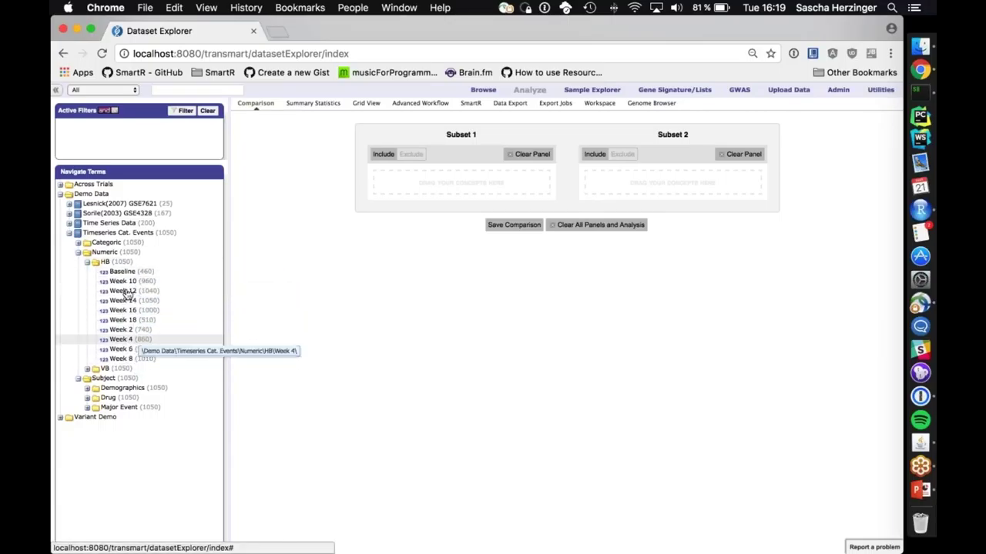
{"action": "left_click", "coordinate": [87, 262]}
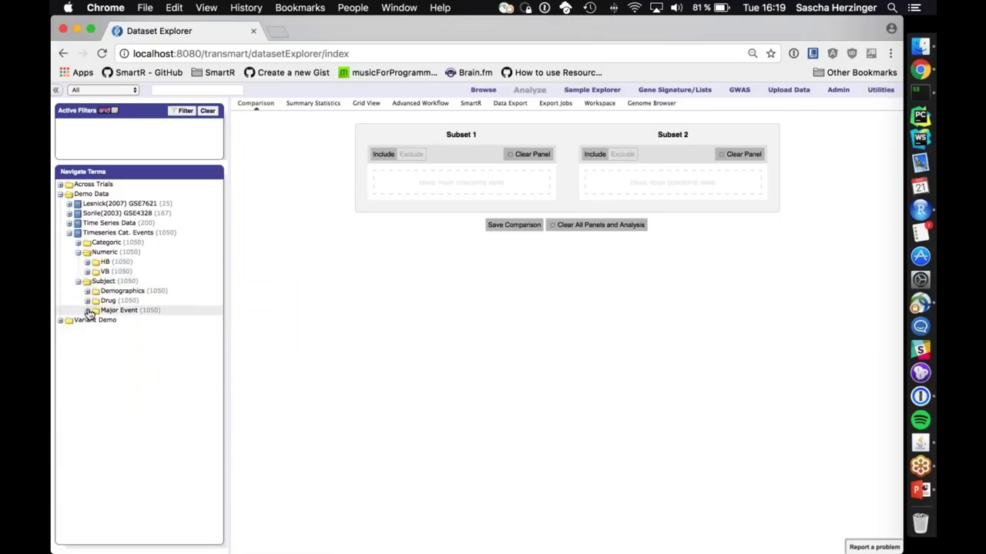
{"action": "left_click", "coordinate": [87, 310]}
- Expand Demographics > Gender and make Male Subset 1 and Female Subset 2
{"action": "left_click", "coordinate": [88, 311]}
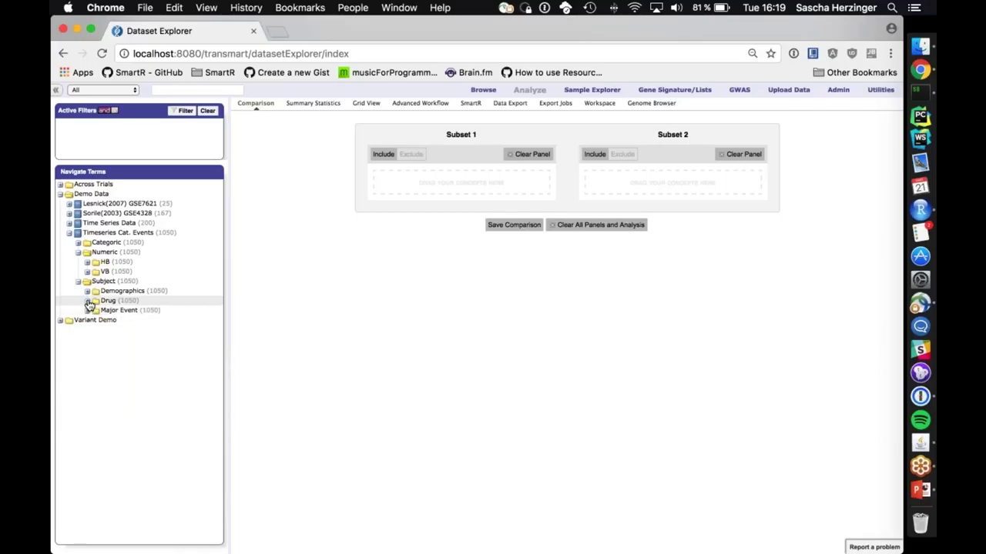
{"action": "left_click", "coordinate": [87, 301]}
{"action": "left_click", "coordinate": [87, 300]}
{"action": "left_click", "coordinate": [87, 291]}
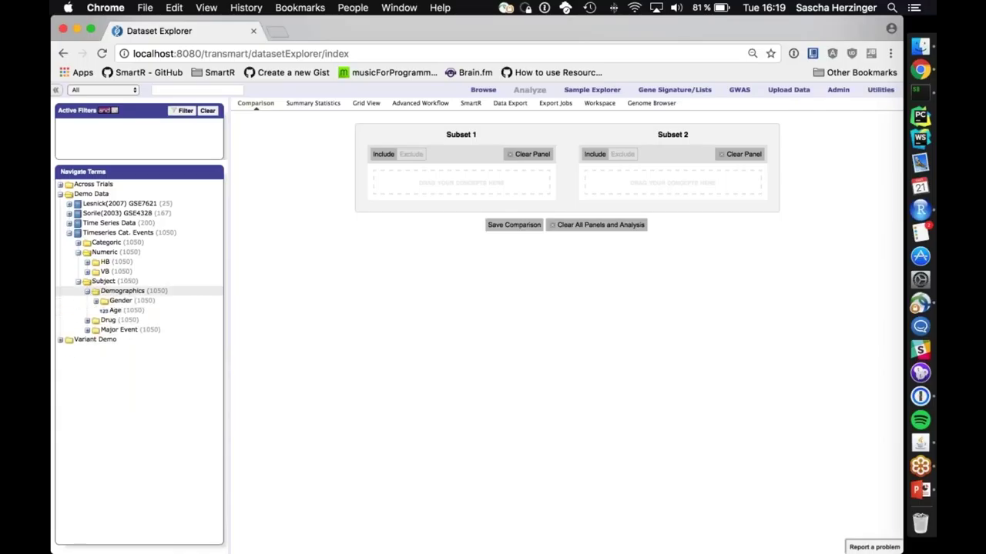
{"action": "left_click", "coordinate": [95, 300]}
{"action": "left_click_drag", "start_coordinate": [159, 295], "coordinate": [458, 182]}
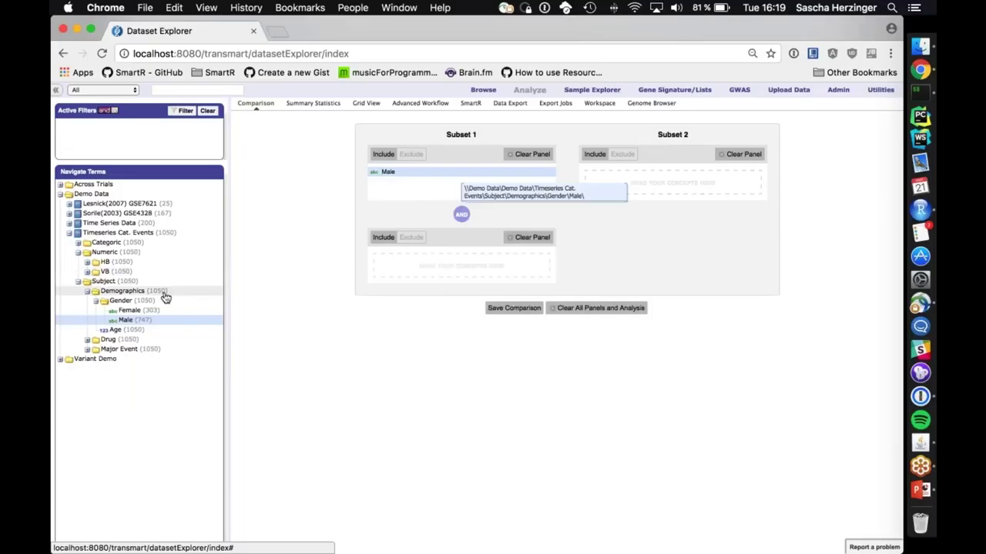
{"action": "left_click_drag", "start_coordinate": [123, 309], "coordinate": [605, 189]}
- Restrict both subsets to Age less than 70 by numeric value
{"action": "left_click_drag", "start_coordinate": [115, 329], "coordinate": [429, 268]}
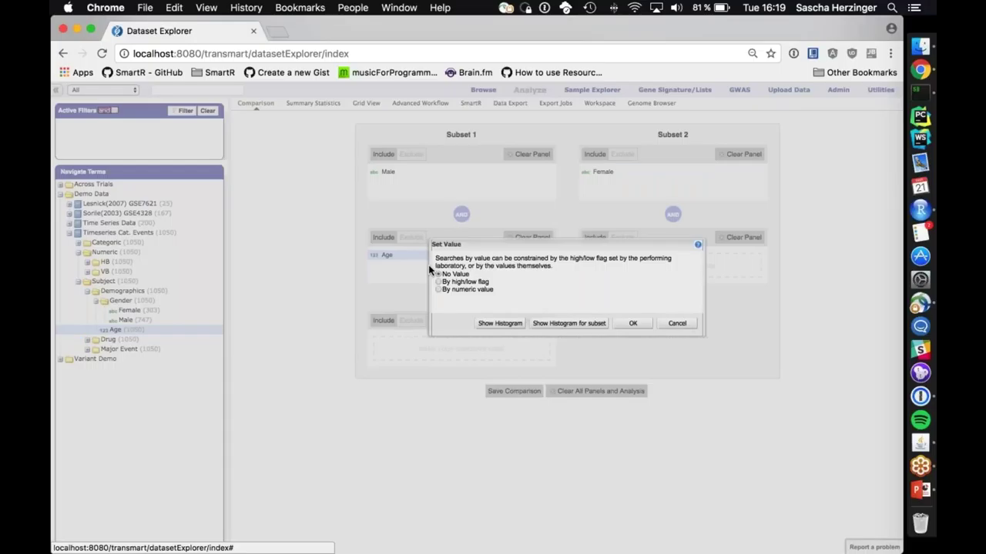
{"action": "left_click", "coordinate": [438, 290]}
{"action": "type", "text": "7"}
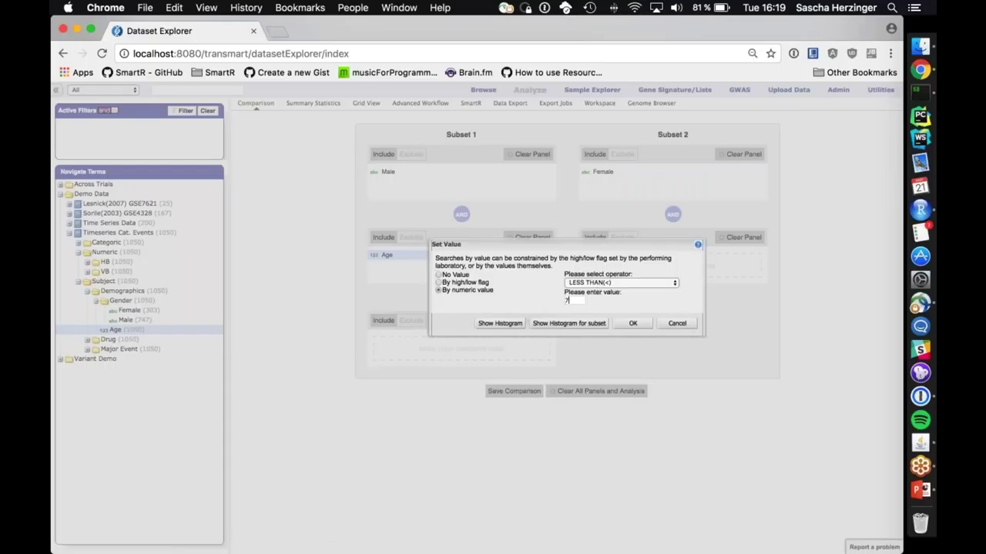
{"action": "type", "text": "0"}
{"action": "key", "text": "Return"}
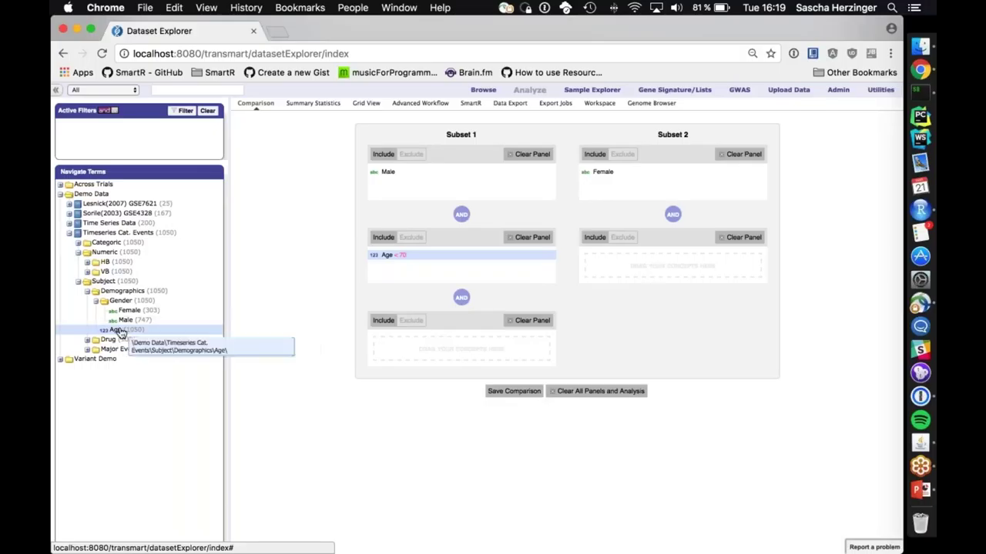
{"action": "left_click_drag", "start_coordinate": [121, 333], "coordinate": [677, 258]}
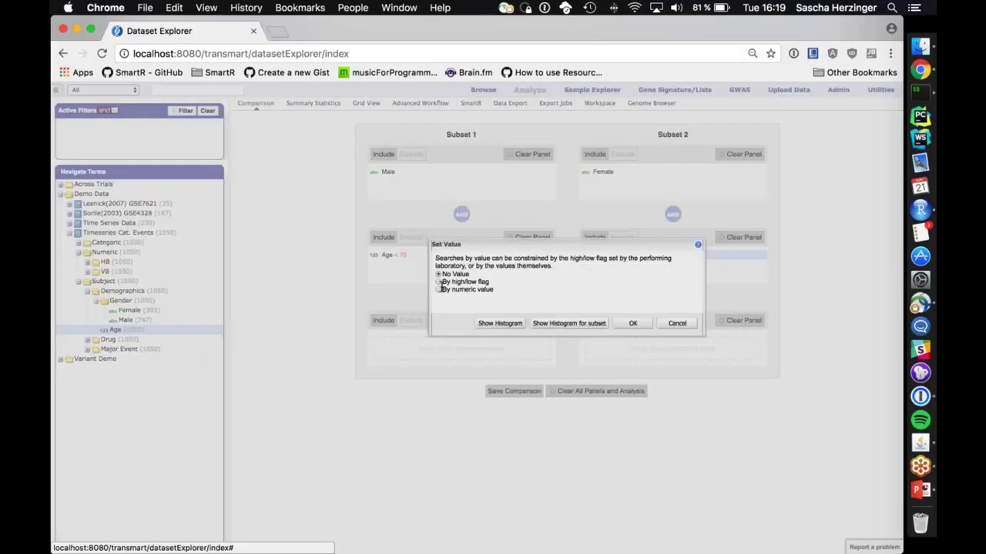
{"action": "left_click", "coordinate": [439, 289]}
{"action": "left_click", "coordinate": [573, 300]}
{"action": "type", "text": "70"}
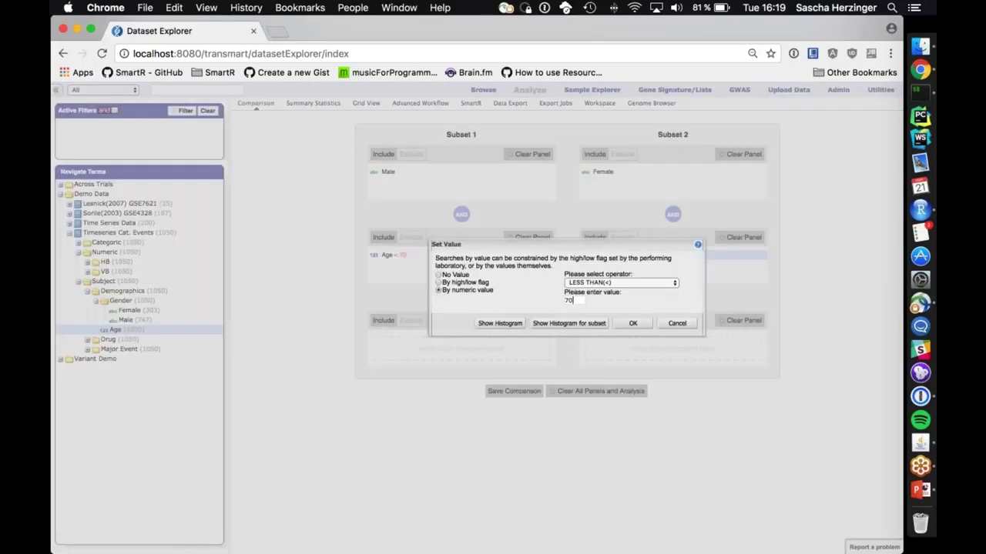
{"action": "key", "text": "Return"}
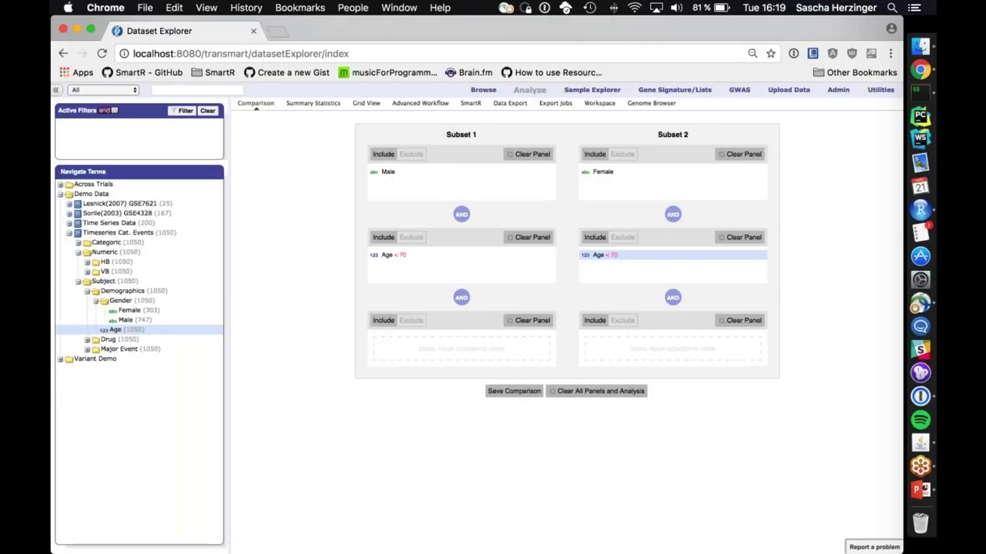
{"action": "left_click", "coordinate": [470, 104]}
- Choose the Linegraph workflow, add HB and VB week values as numerical variables, and fetch data
{"action": "left_click", "coordinate": [269, 143]}
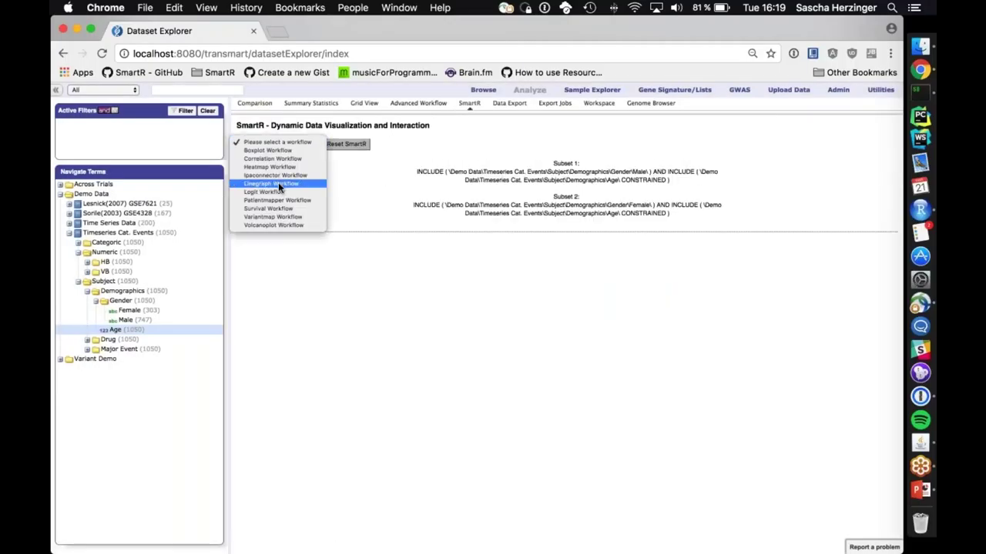
{"action": "left_click", "coordinate": [278, 183]}
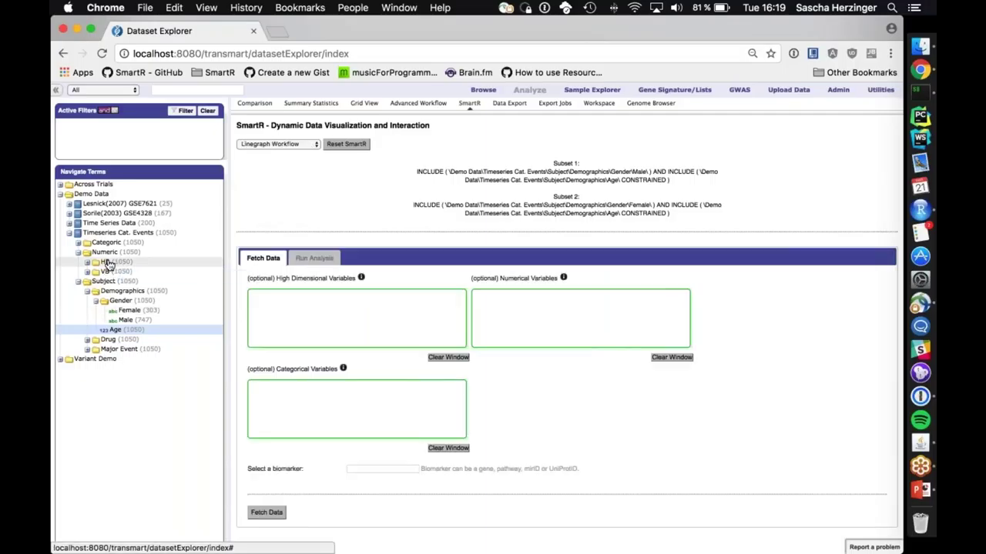
{"action": "left_click_drag", "start_coordinate": [108, 262], "coordinate": [578, 345]}
{"action": "left_click_drag", "start_coordinate": [106, 271], "coordinate": [574, 345]}
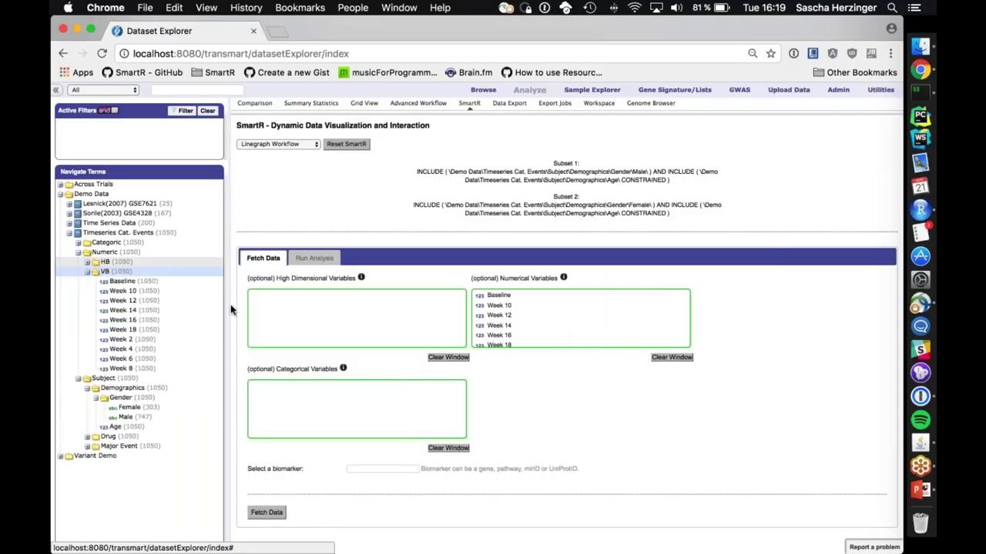
{"action": "left_click", "coordinate": [87, 272]}
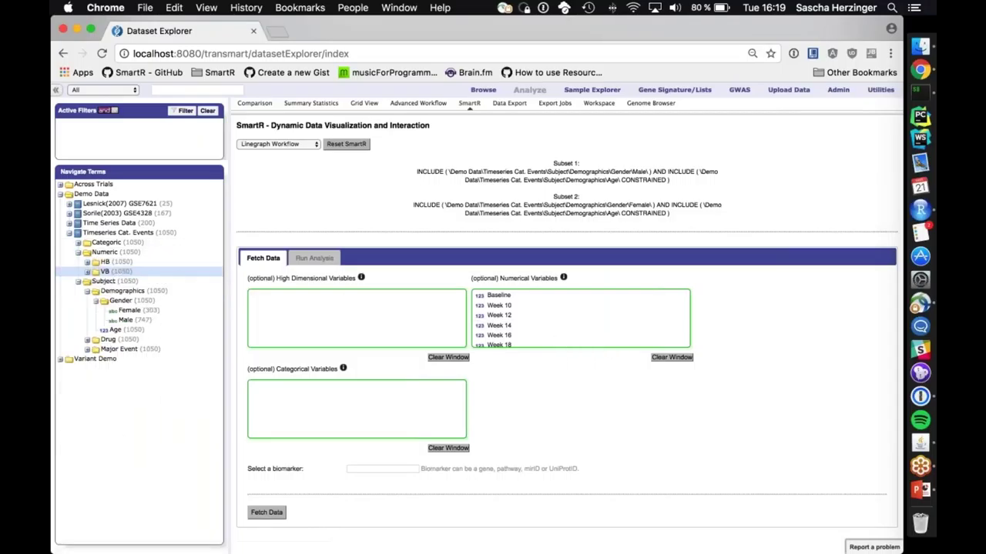
{"action": "scroll", "coordinate": [561, 314], "scroll_direction": "down", "scroll_amount": 3}
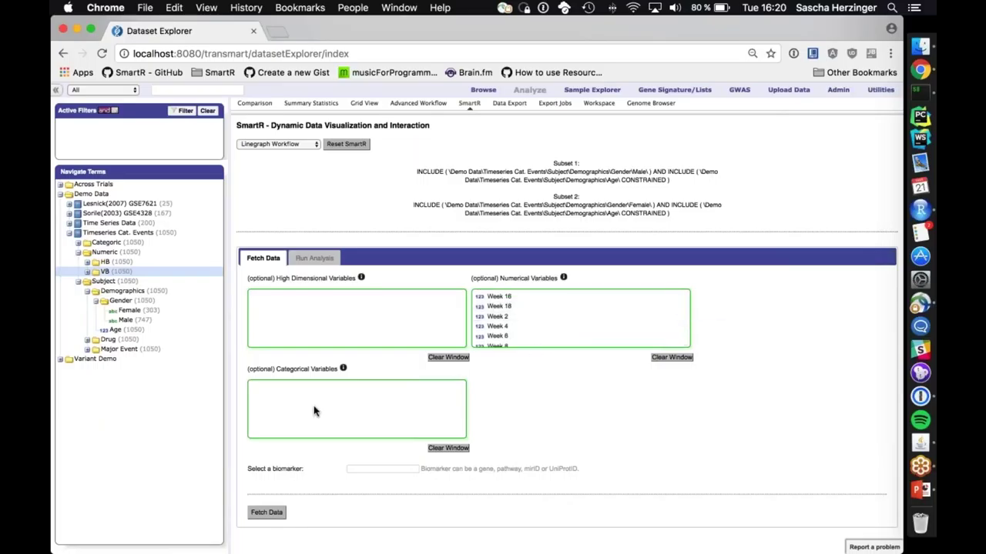
{"action": "left_click", "coordinate": [263, 512]}
- Create the linegraph of HB and VB for Cohort 1 and Cohort 2
{"action": "left_click", "coordinate": [314, 258]}
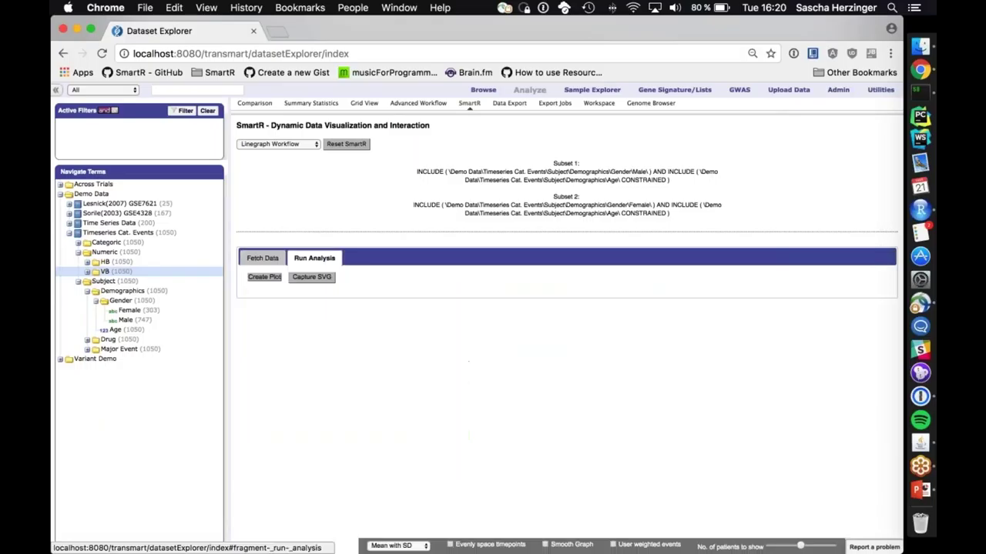
{"action": "left_click", "coordinate": [264, 276]}
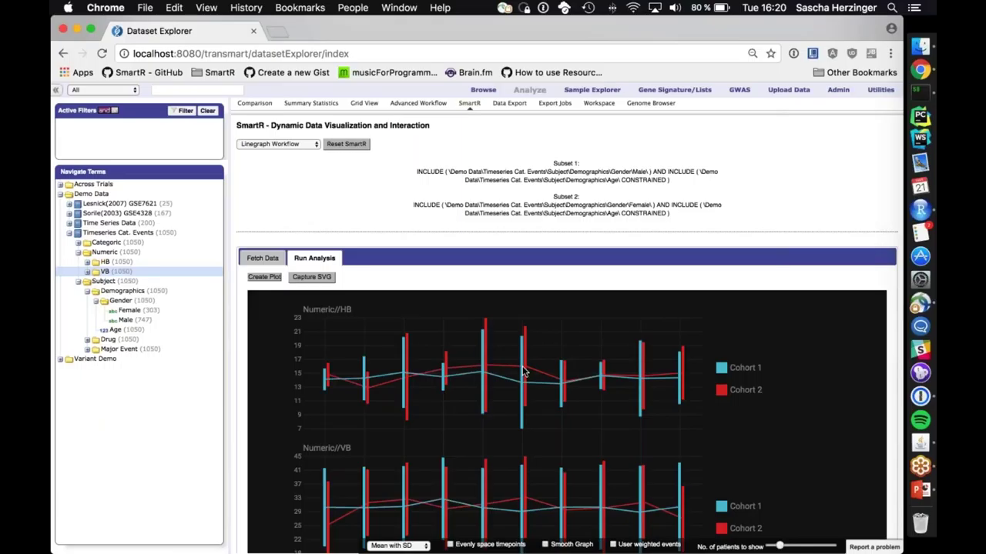
{"action": "scroll", "coordinate": [578, 365], "scroll_direction": "down", "scroll_amount": 3}
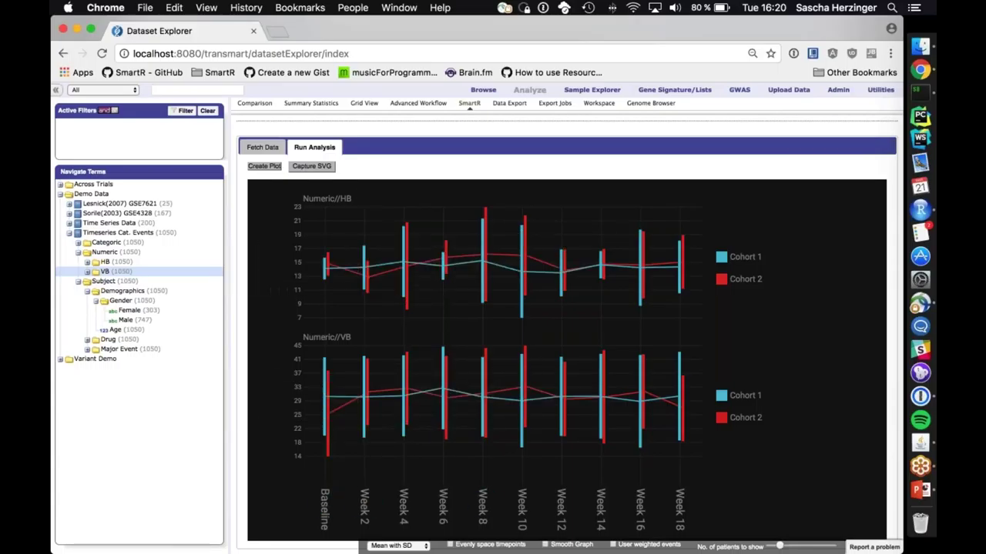
- Inspect the Baseline and Week 2 values, then bring up the summary statistic choices
{"action": "mouse_move", "coordinate": [323, 501]}
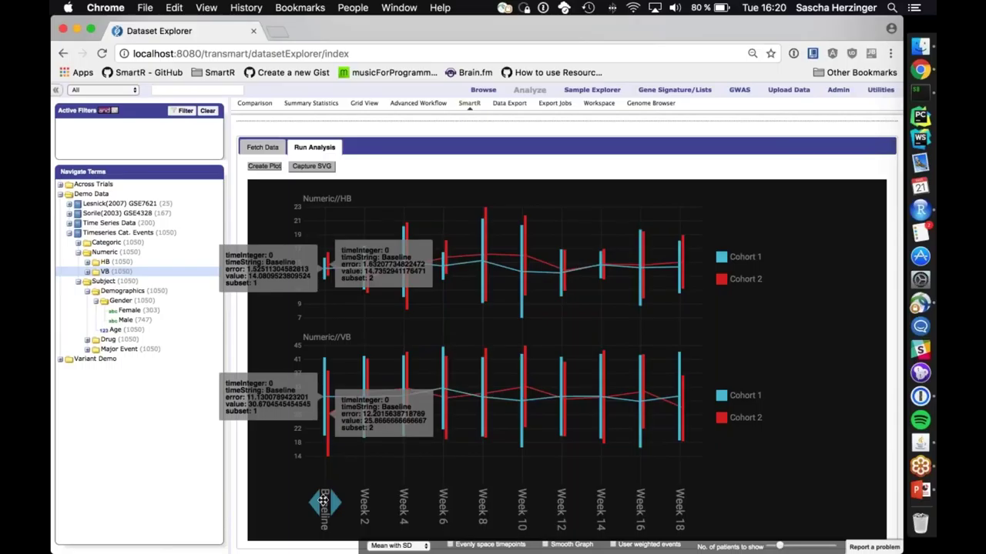
{"action": "mouse_move", "coordinate": [364, 502]}
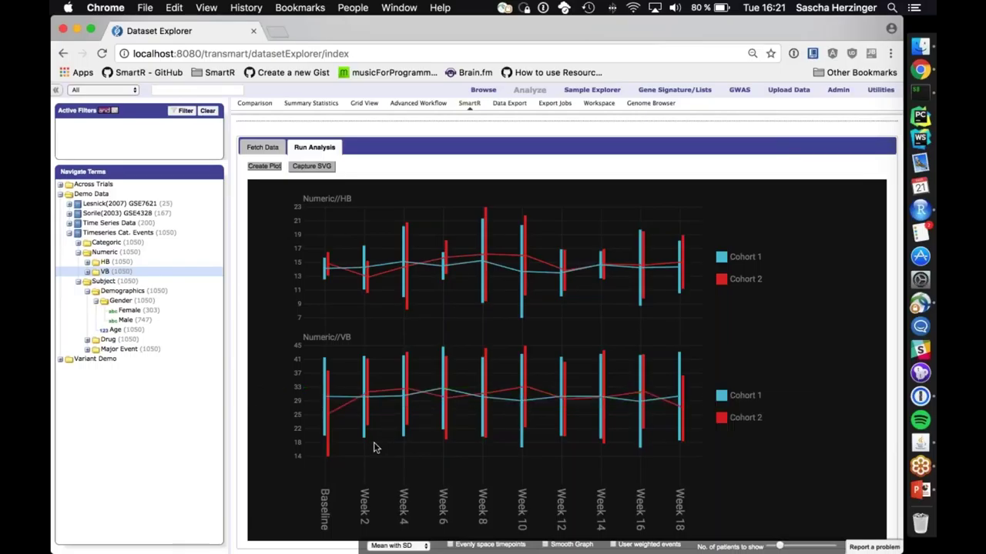
{"action": "scroll", "coordinate": [328, 442], "scroll_direction": "down", "scroll_amount": 1}
{"action": "mouse_move", "coordinate": [325, 418]}
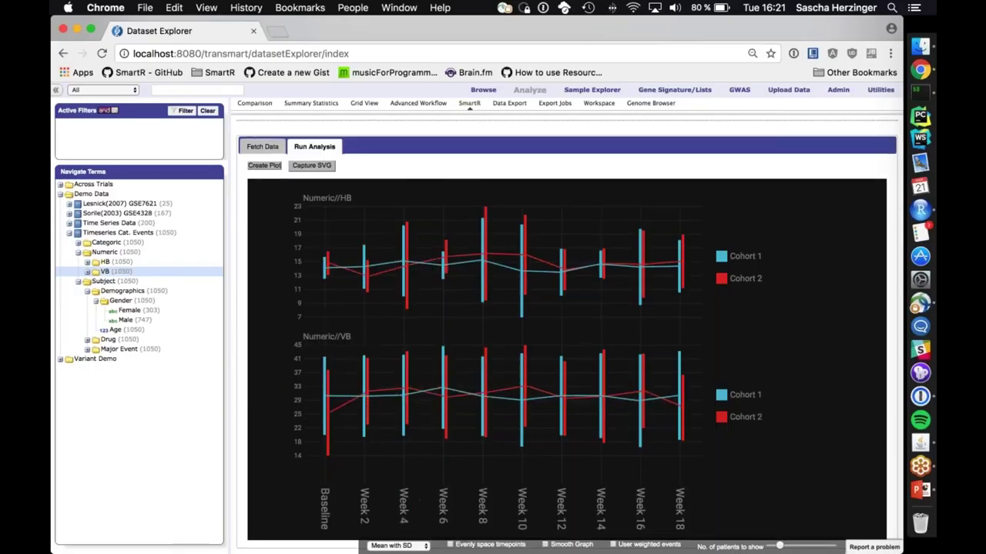
{"action": "left_click", "coordinate": [394, 545]}
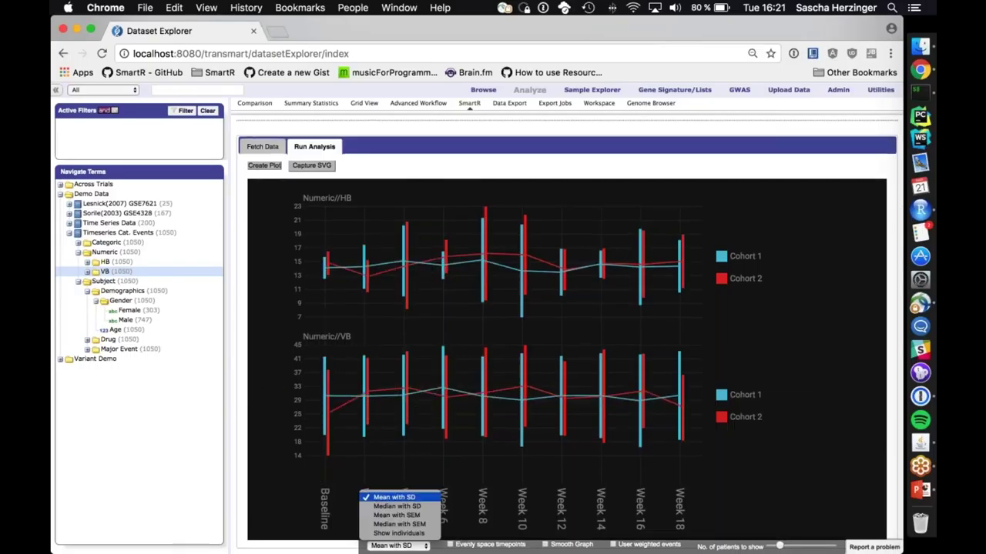
- Plot medians with SD, then switch to means with SEM
{"action": "left_click", "coordinate": [408, 507]}
{"action": "mouse_move", "coordinate": [401, 524]}
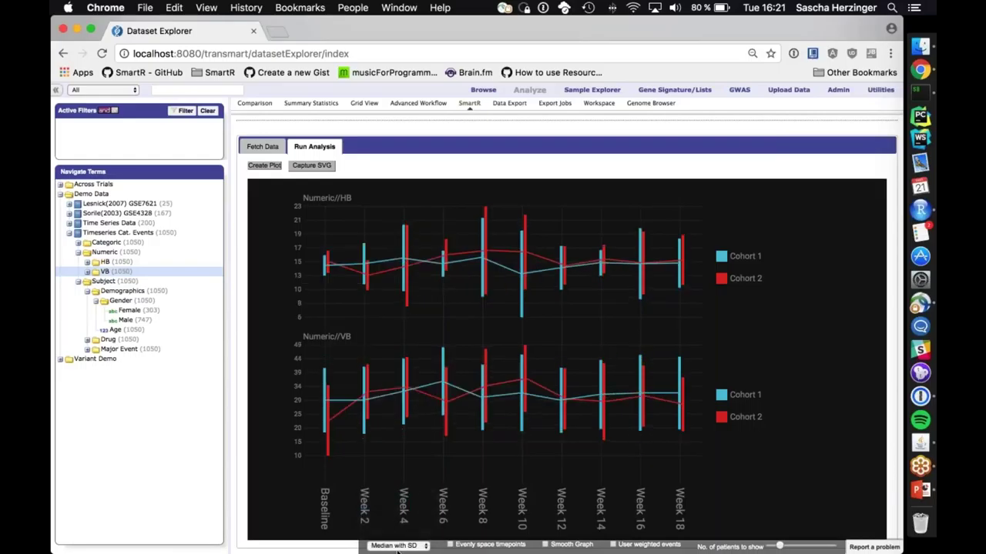
{"action": "left_click", "coordinate": [398, 545]}
{"action": "left_click", "coordinate": [398, 514]}
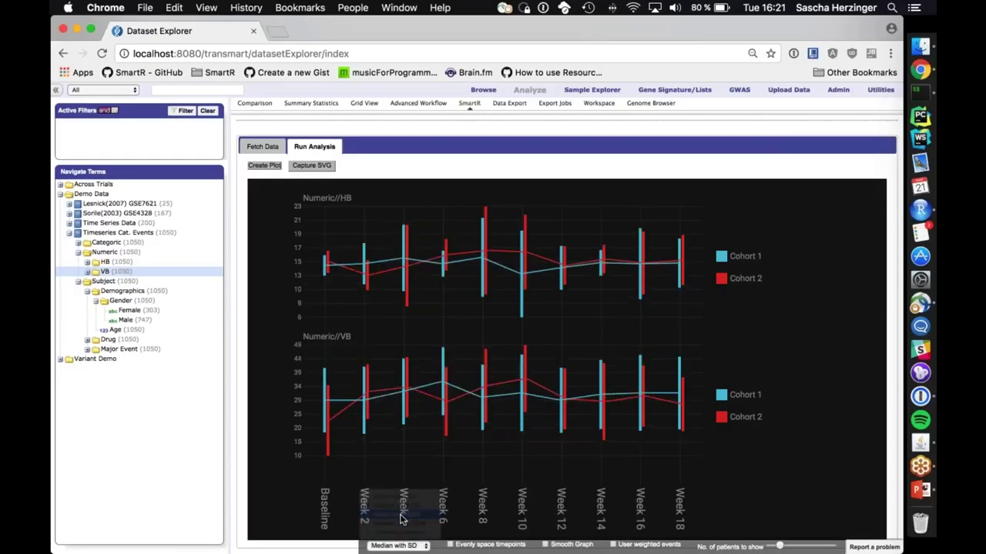
{"action": "mouse_move", "coordinate": [401, 536]}
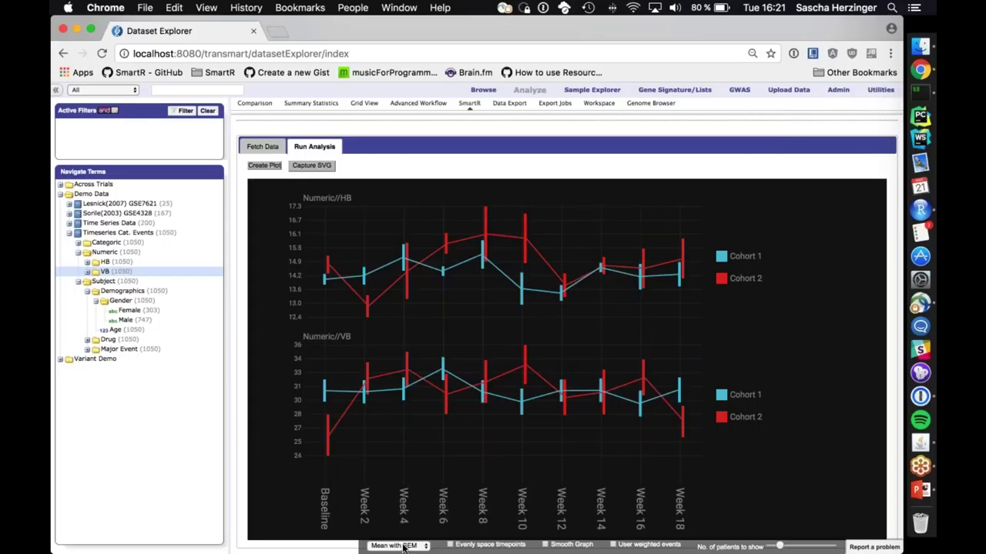
- Try medians with SEM, return to means with SEM, then choose individual patient lines
{"action": "left_click", "coordinate": [403, 546]}
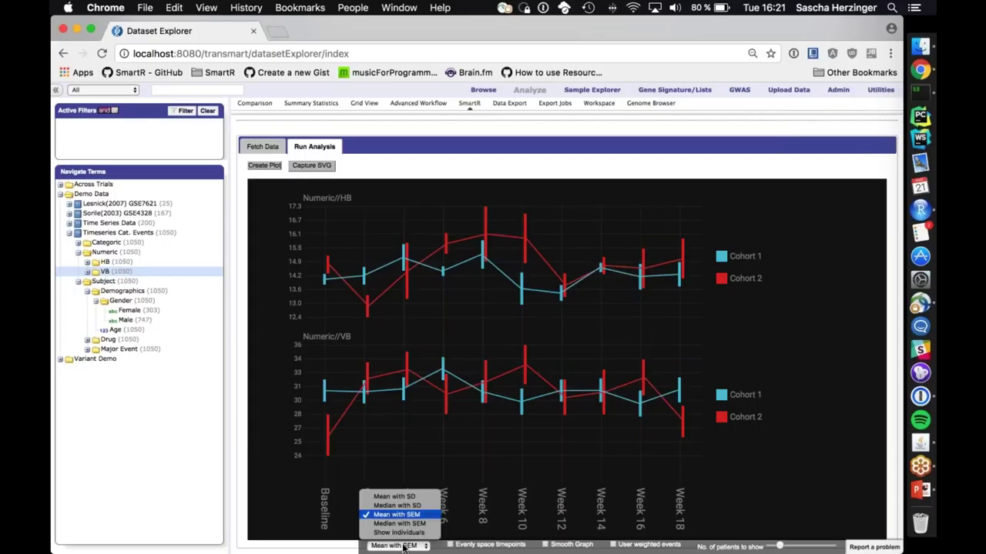
{"action": "left_click", "coordinate": [407, 525]}
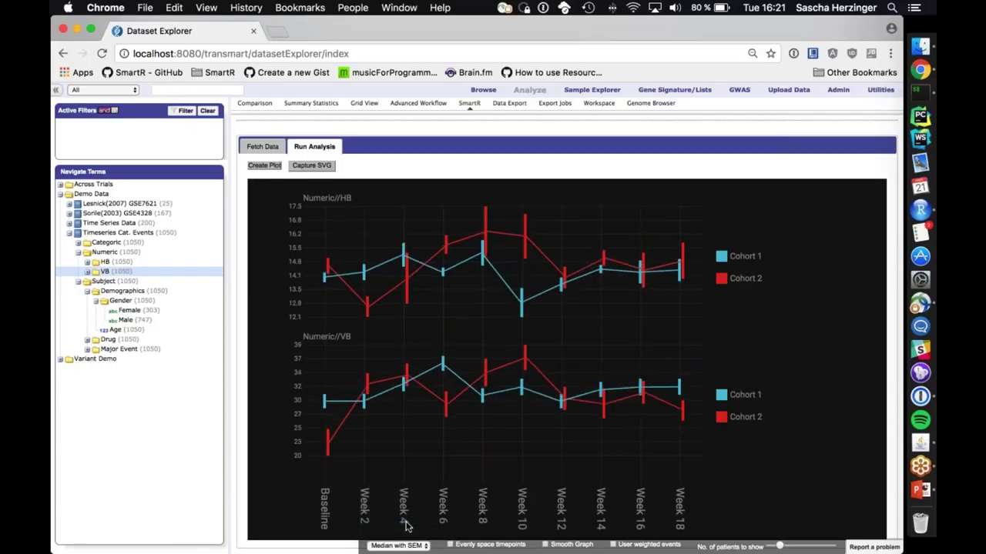
{"action": "mouse_move", "coordinate": [407, 532]}
{"action": "left_click", "coordinate": [408, 546]}
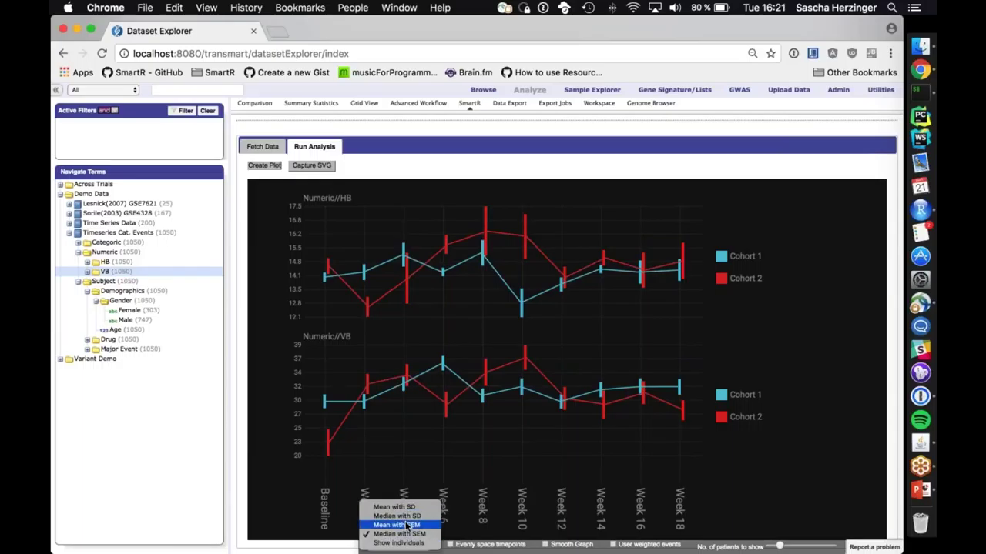
{"action": "left_click", "coordinate": [396, 525]}
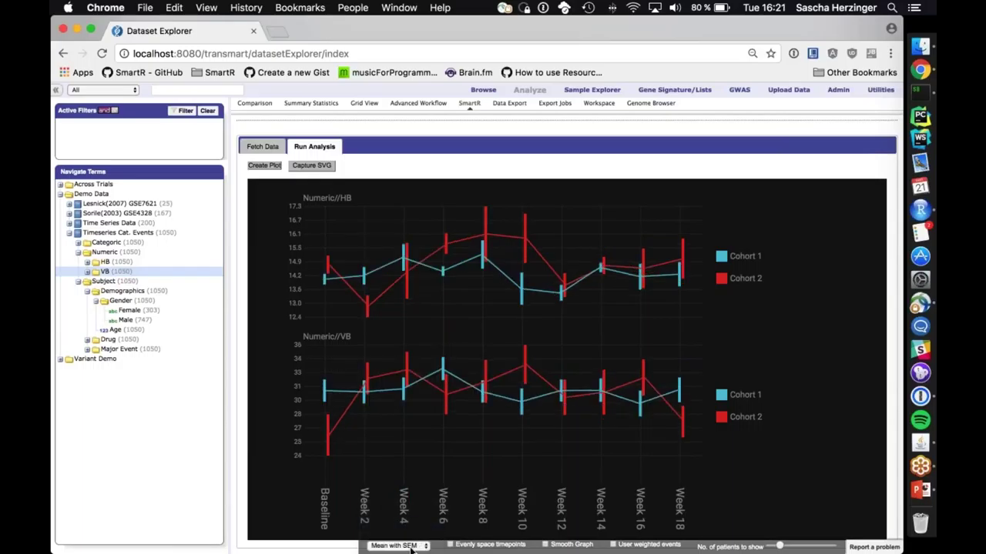
{"action": "left_click", "coordinate": [411, 547]}
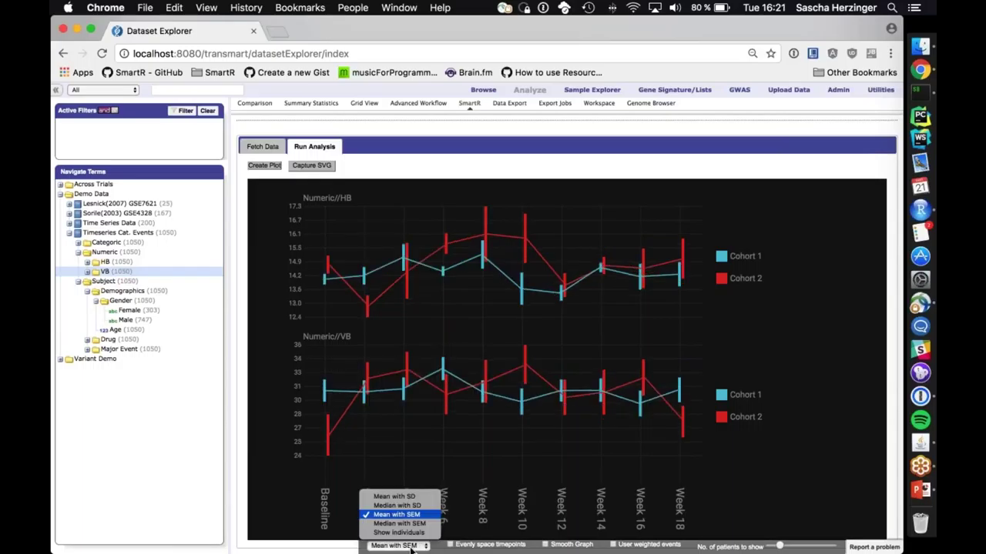
{"action": "left_click", "coordinate": [386, 534]}
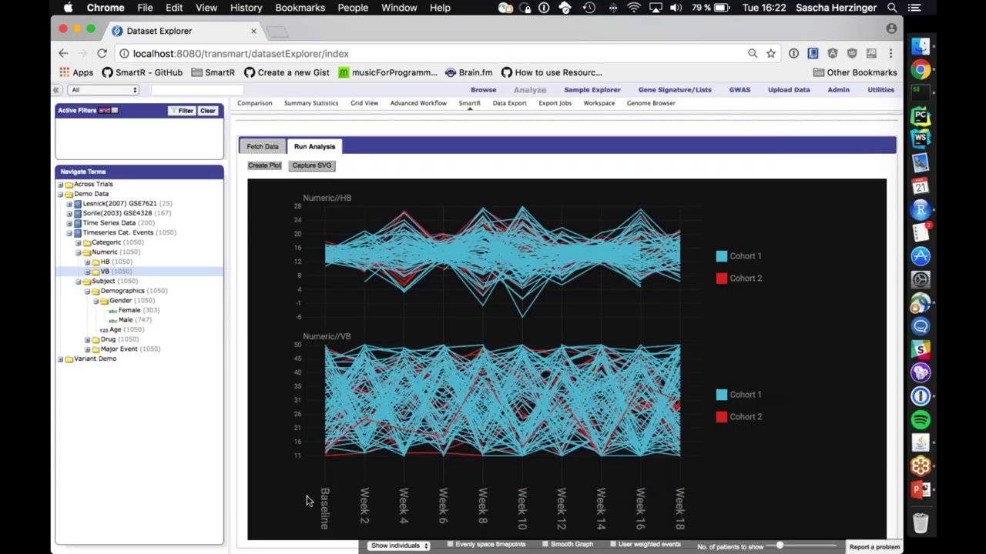
- Expand VB in the tree to list its Baseline through Week 18 time points
{"action": "mouse_move", "coordinate": [327, 504]}
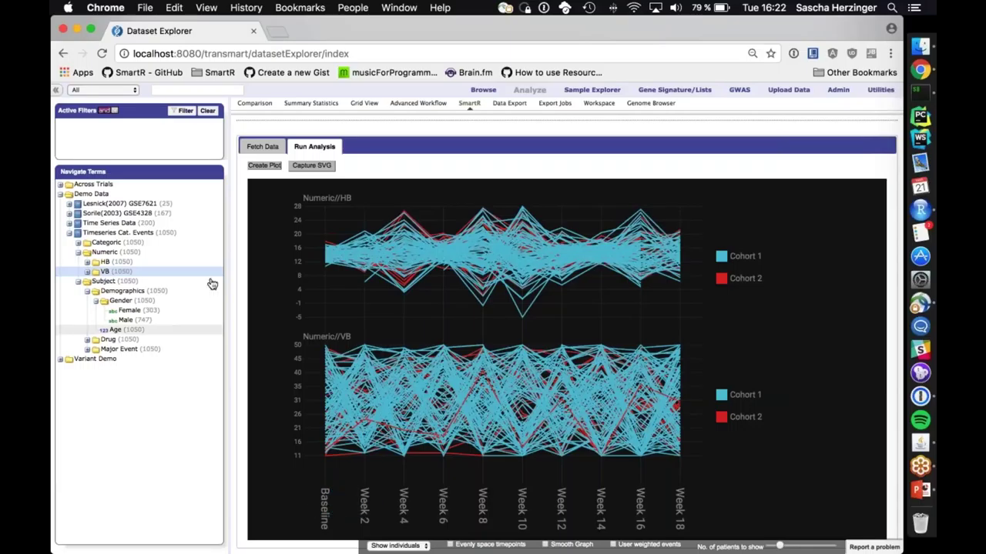
{"action": "left_click", "coordinate": [86, 272]}
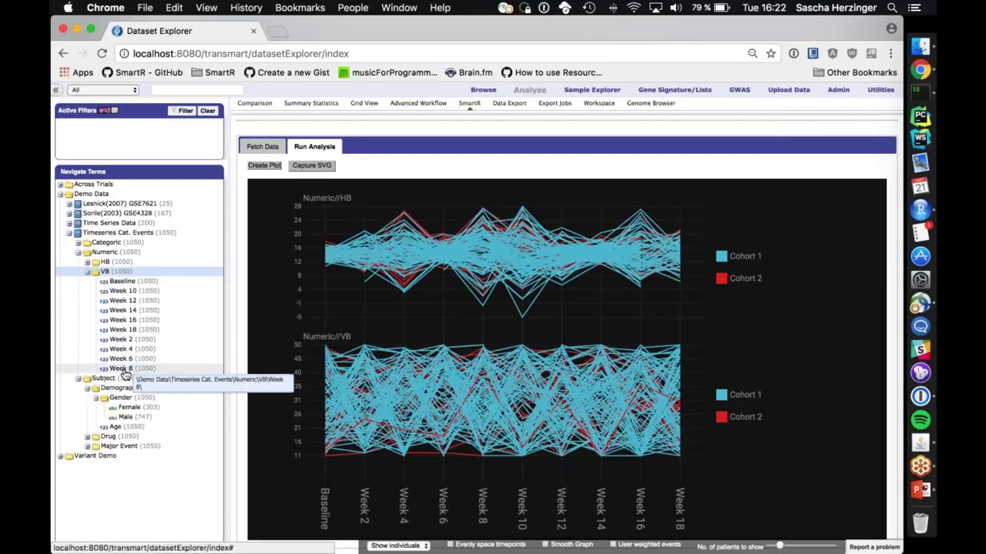
- Collapse VB in the tree and switch both charts back to Mean with SD
{"action": "left_click", "coordinate": [86, 272]}
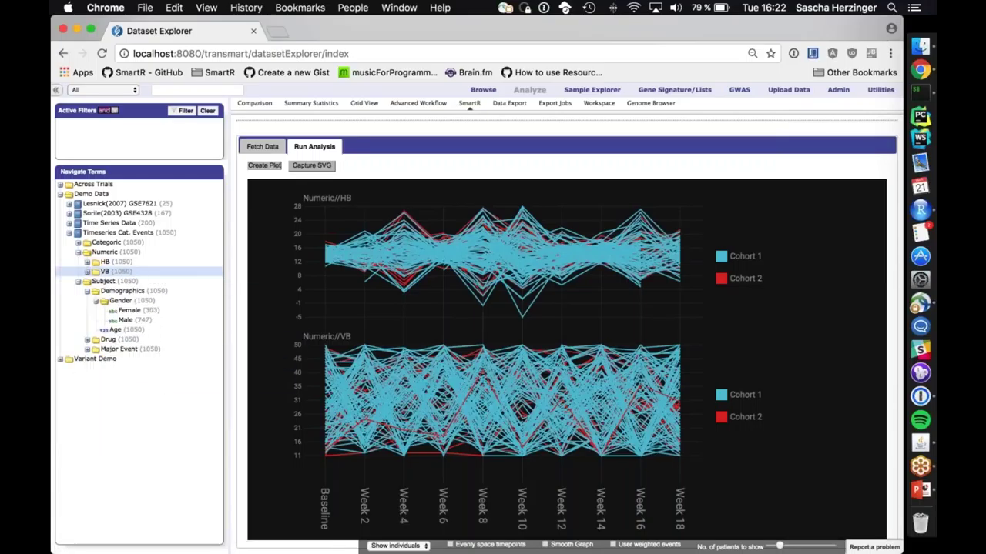
{"action": "left_click", "coordinate": [86, 272]}
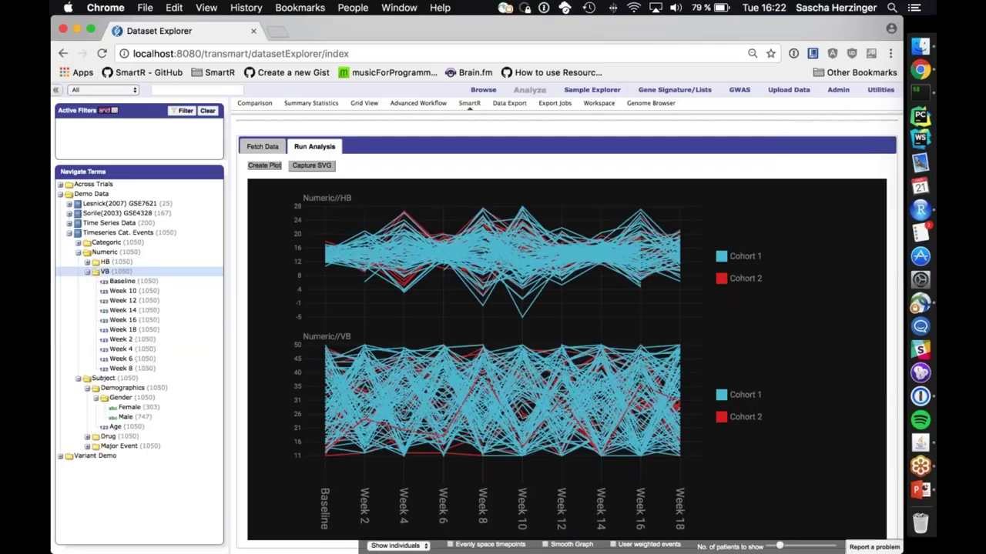
{"action": "left_click", "coordinate": [87, 272]}
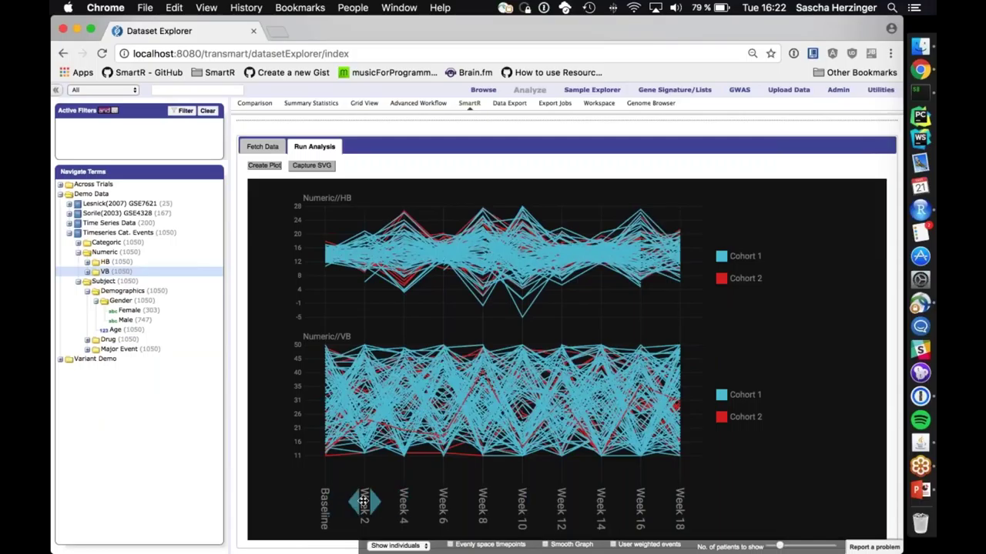
{"action": "left_click", "coordinate": [395, 545]}
{"action": "left_click", "coordinate": [394, 507]}
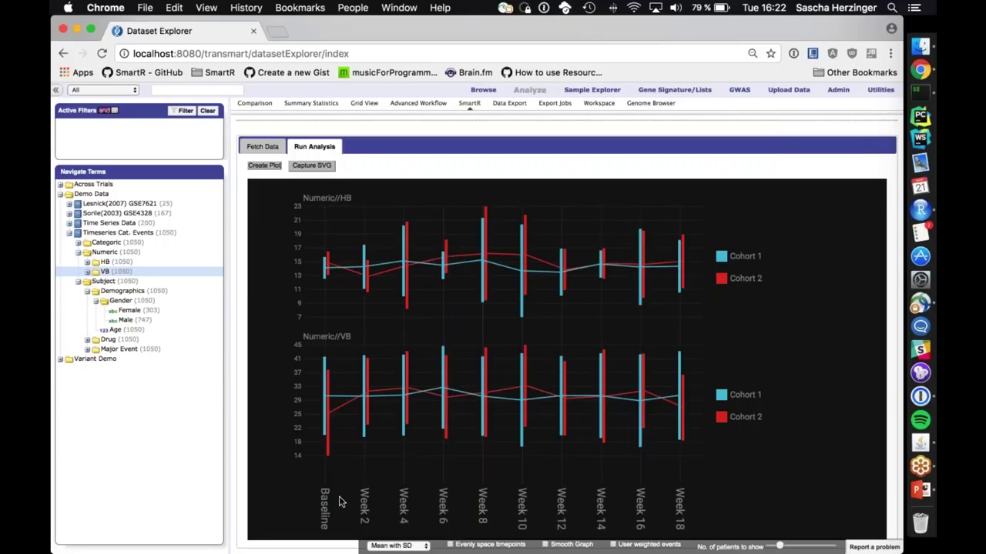
- Drag the Week 2 and Week 6 axis labels to reorder the time points
{"action": "mouse_move", "coordinate": [364, 502]}
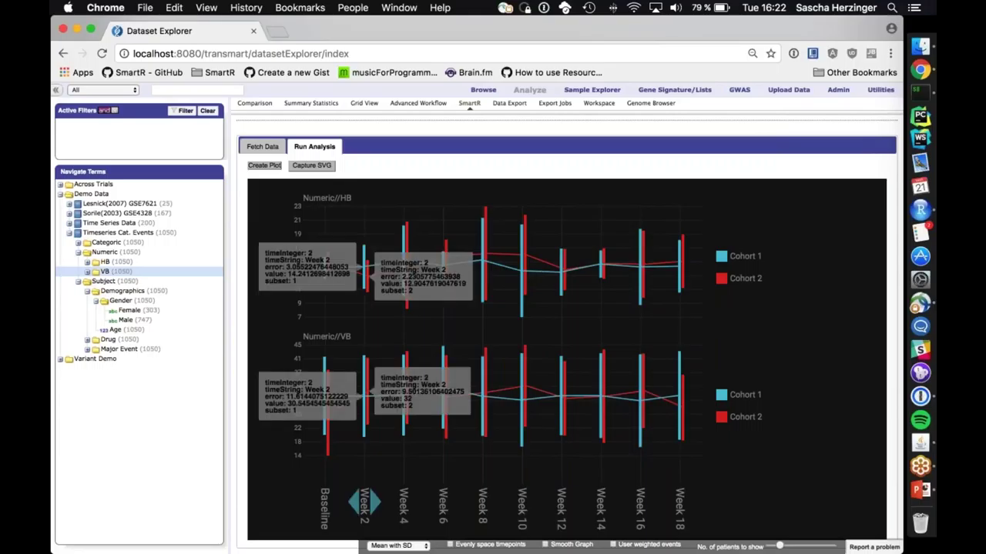
{"action": "mouse_move", "coordinate": [364, 502]}
{"action": "left_mouse_down"}
{"action": "mouse_move", "coordinate": [561, 503]}
{"action": "mouse_move", "coordinate": [363, 502]}
{"action": "left_mouse_up"}
{"action": "mouse_move", "coordinate": [442, 502]}
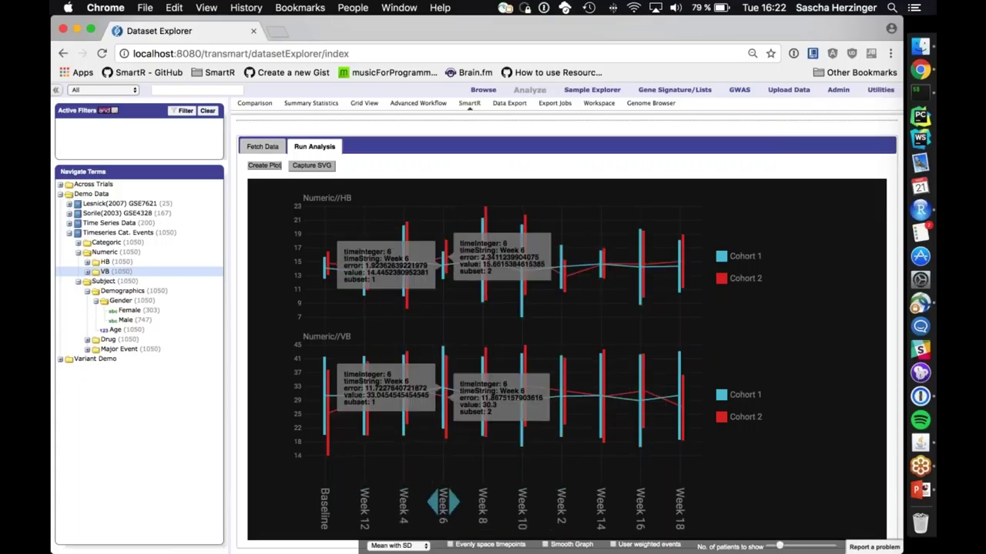
{"action": "left_click_drag", "start_coordinate": [443, 502], "coordinate": [331, 502]}
{"action": "mouse_move", "coordinate": [641, 502]}
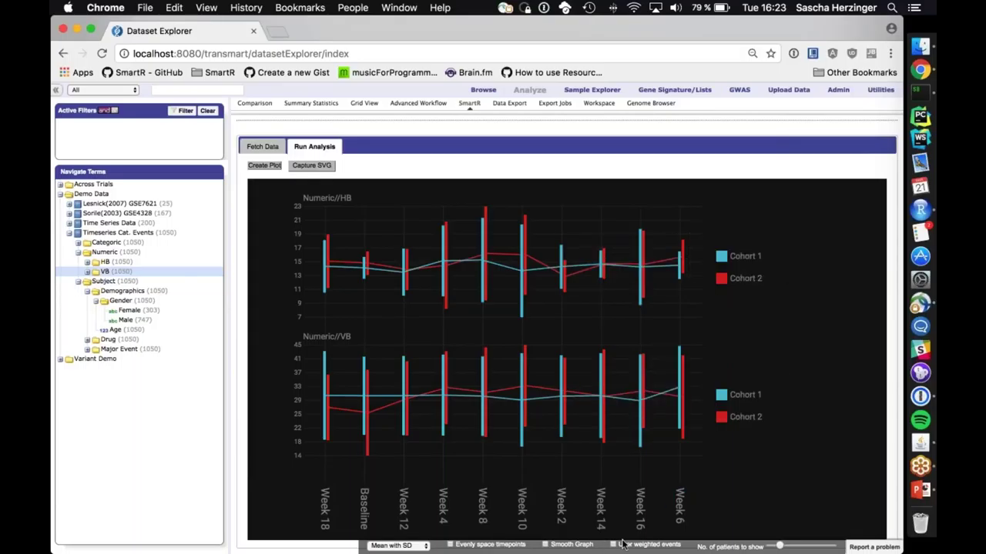
{"action": "scroll", "coordinate": [327, 177], "scroll_direction": "up", "scroll_amount": 1}
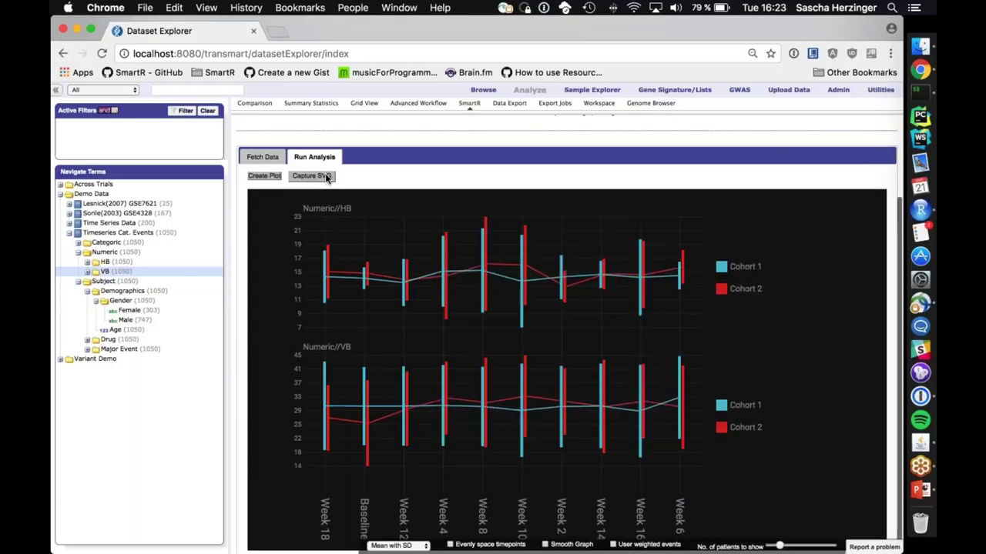
{"action": "scroll", "coordinate": [308, 182], "scroll_direction": "up", "scroll_amount": 4}
{"action": "scroll", "coordinate": [312, 323], "scroll_direction": "down", "scroll_amount": 5}
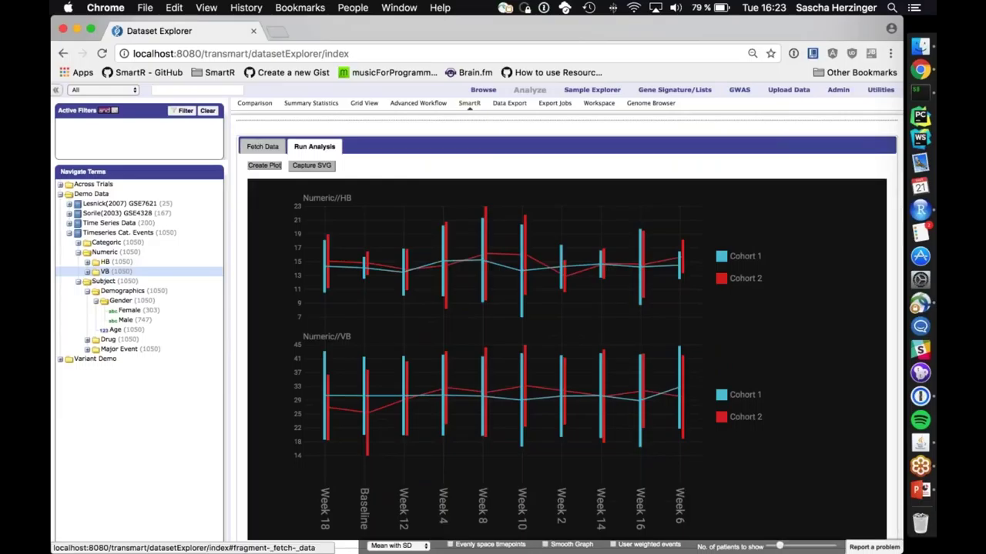
- Return to variable selection, expand the Categoric branch and inspect folders A and B
{"action": "left_click", "coordinate": [261, 146]}
{"action": "left_click_drag", "start_coordinate": [122, 291], "coordinate": [403, 290]}
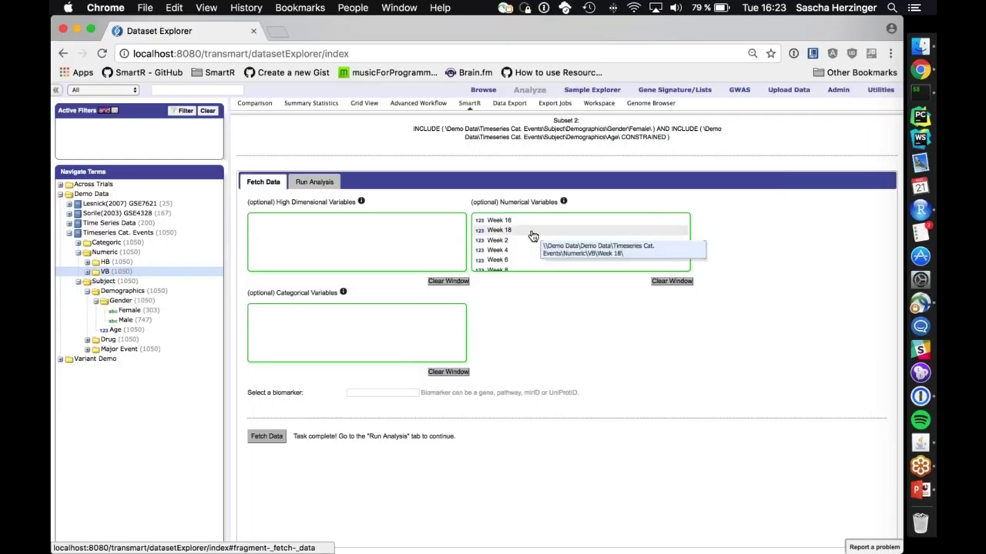
{"action": "left_click", "coordinate": [78, 253]}
{"action": "left_click", "coordinate": [78, 243]}
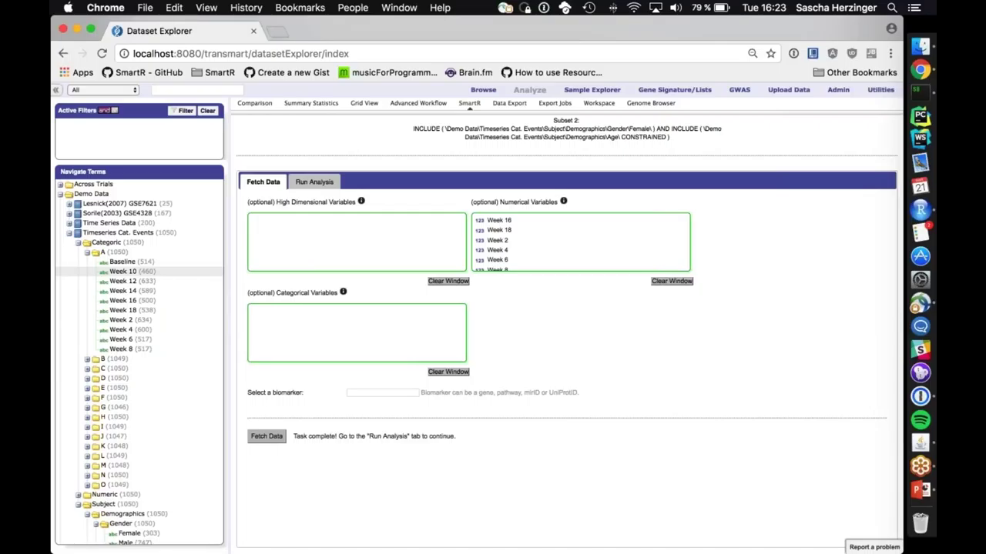
{"action": "left_click", "coordinate": [87, 251]}
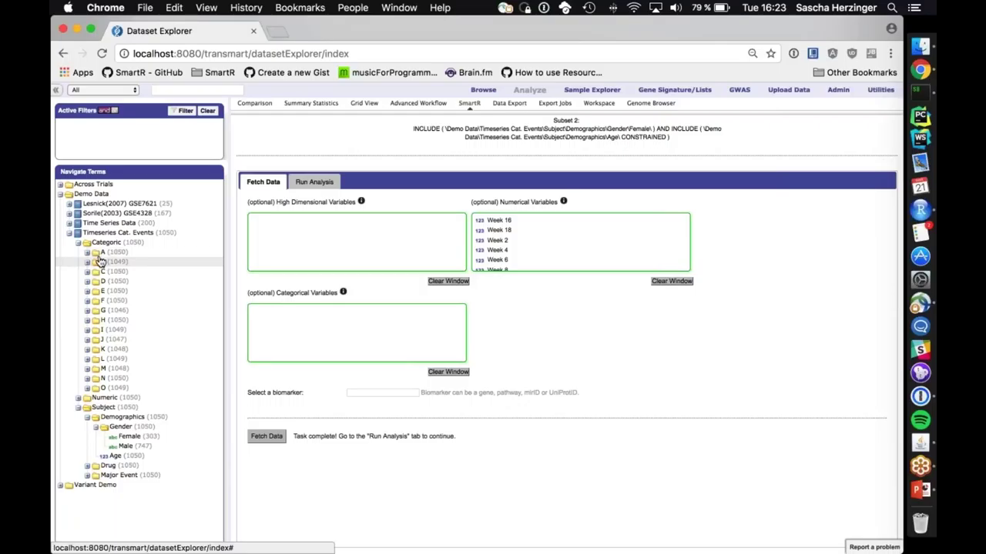
{"action": "left_click_drag", "start_coordinate": [100, 253], "coordinate": [338, 312]}
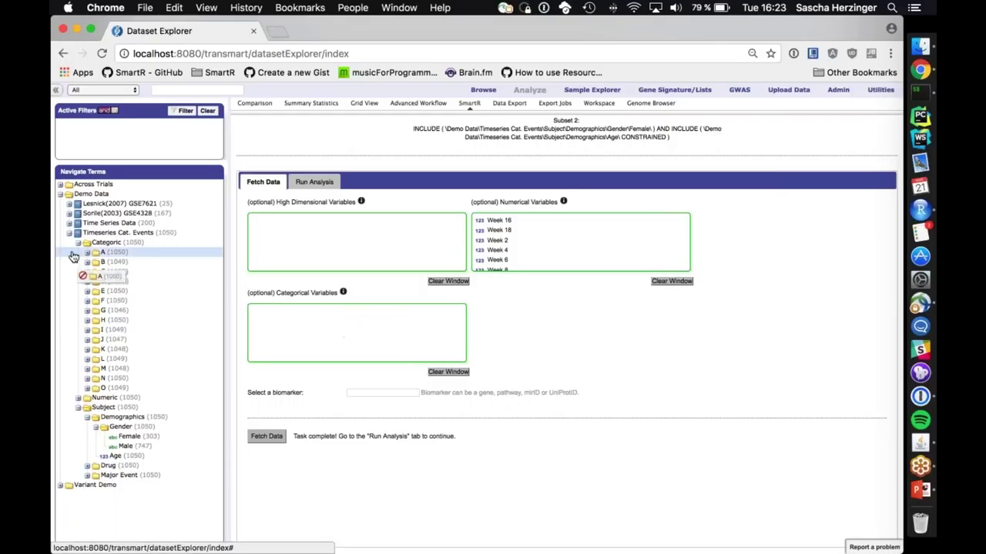
{"action": "left_click", "coordinate": [87, 253]}
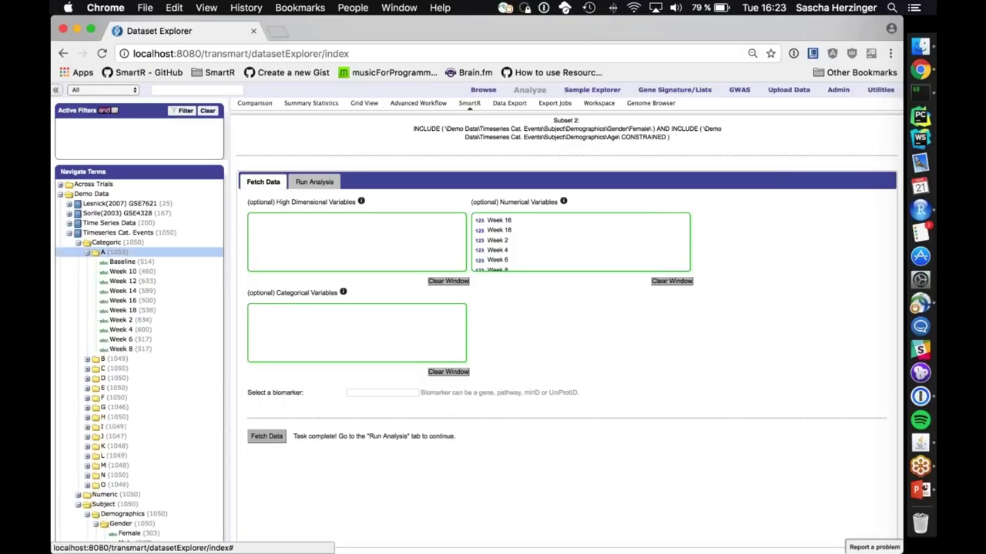
{"action": "left_click", "coordinate": [87, 358]}
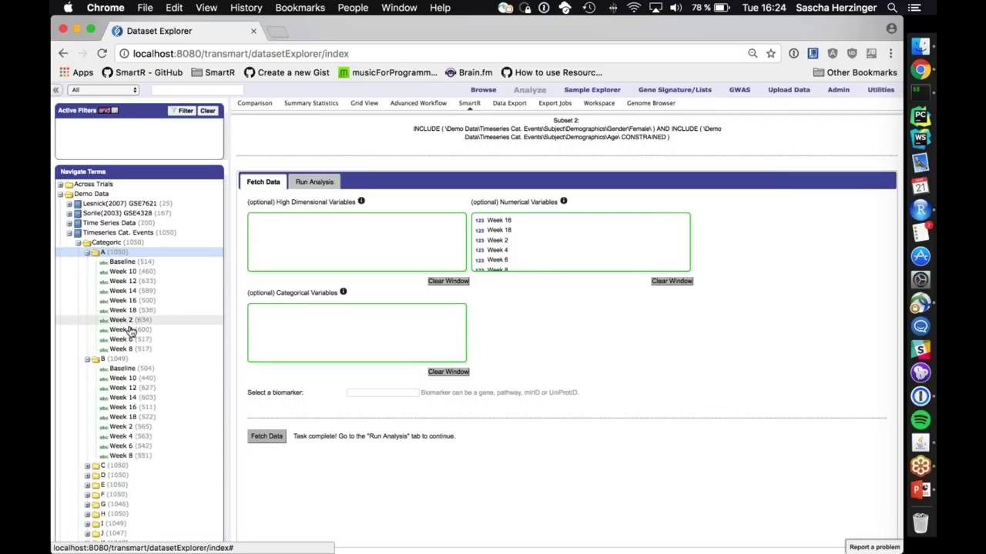
{"action": "left_click", "coordinate": [87, 359]}
{"action": "left_click", "coordinate": [87, 253]}
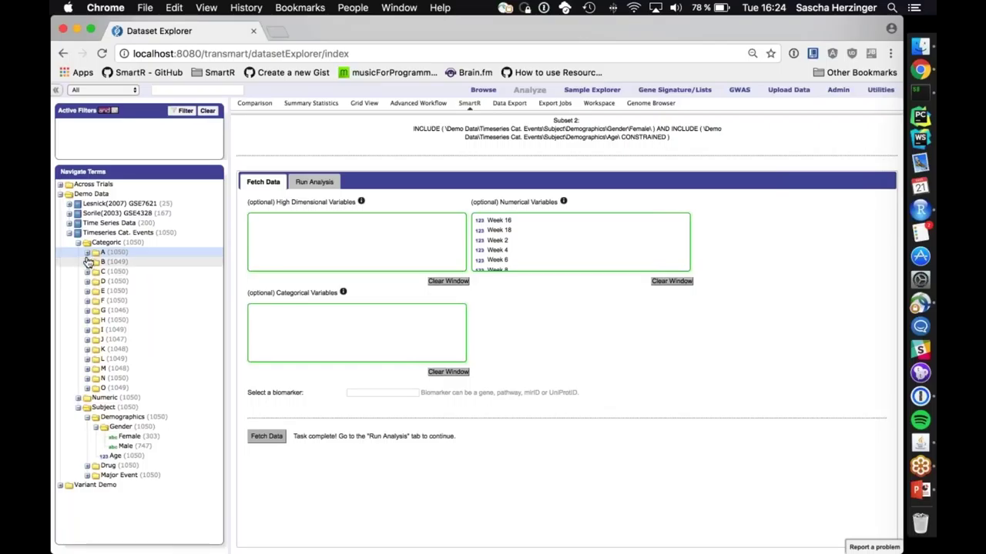
- Add Categoric nodes A, B, C, D and E as categorical variables and fetch their data
{"action": "left_click_drag", "start_coordinate": [102, 253], "coordinate": [336, 336]}
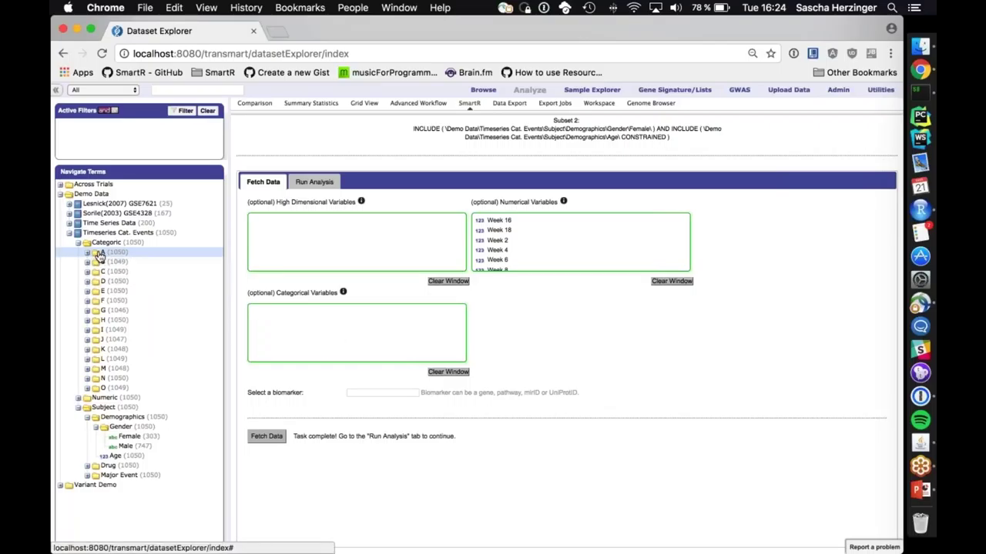
{"action": "left_click_drag", "start_coordinate": [100, 262], "coordinate": [331, 339]}
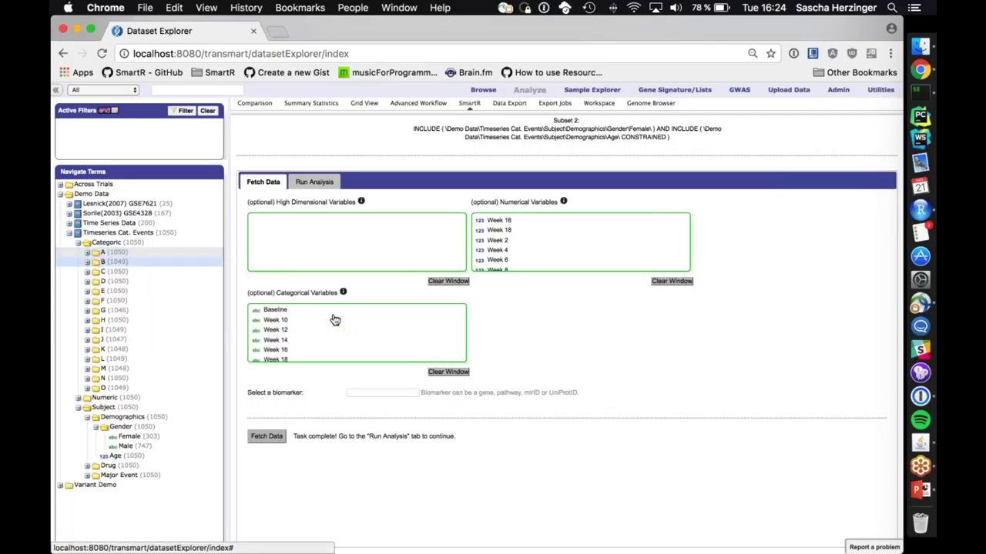
{"action": "left_click_drag", "start_coordinate": [132, 272], "coordinate": [344, 325]}
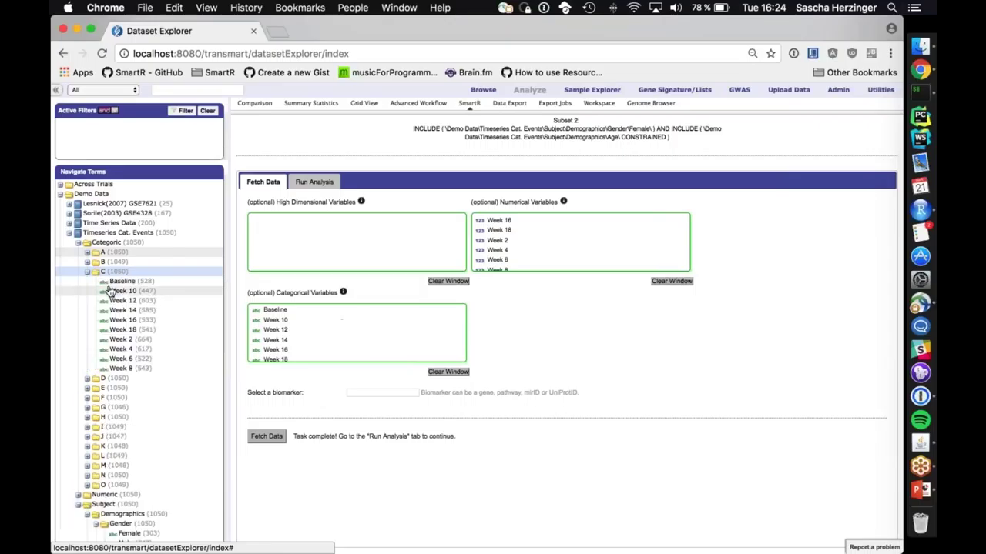
{"action": "left_click_drag", "start_coordinate": [103, 286], "coordinate": [346, 341]}
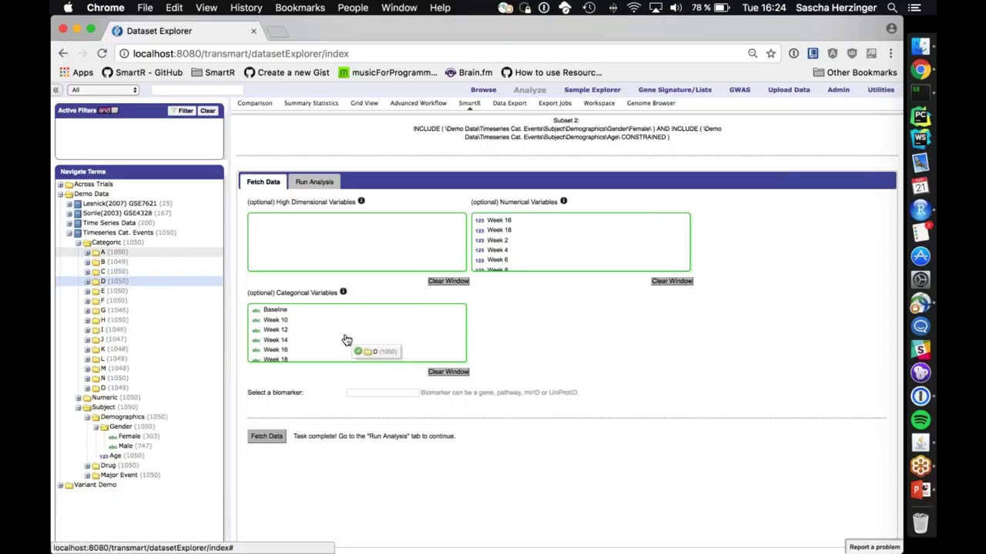
{"action": "left_click", "coordinate": [87, 282]}
{"action": "left_click", "coordinate": [88, 283]}
{"action": "left_click_drag", "start_coordinate": [98, 291], "coordinate": [351, 339]}
{"action": "left_click", "coordinate": [266, 436]}
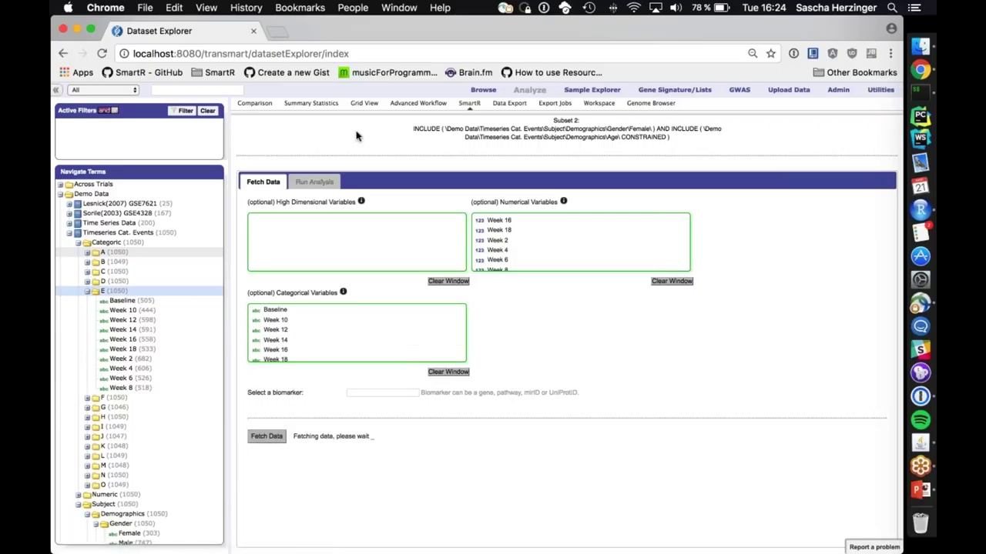
- Draw the linegraph with Numeric//VB for both cohorts above per-patient Categoric event rows
{"action": "left_click", "coordinate": [315, 181]}
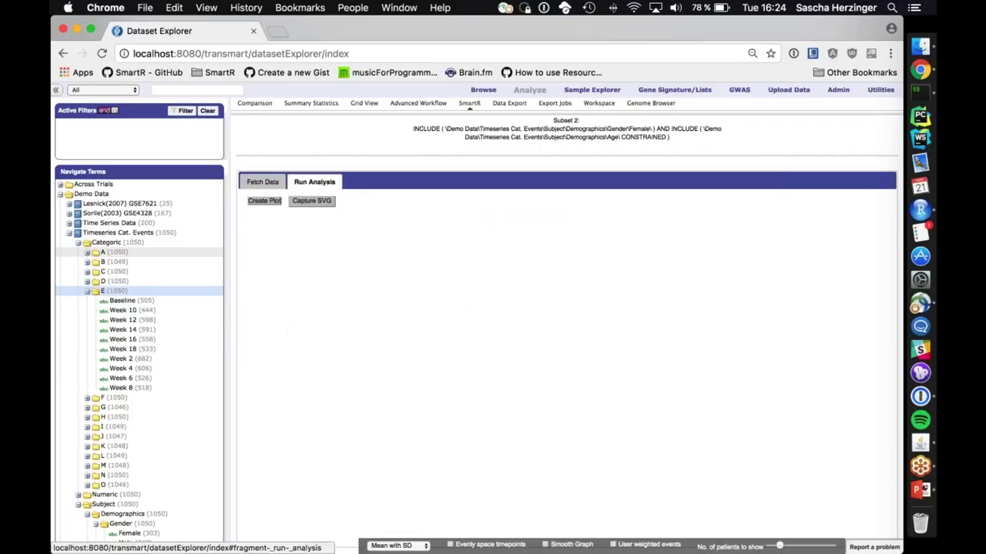
{"action": "left_click", "coordinate": [264, 200]}
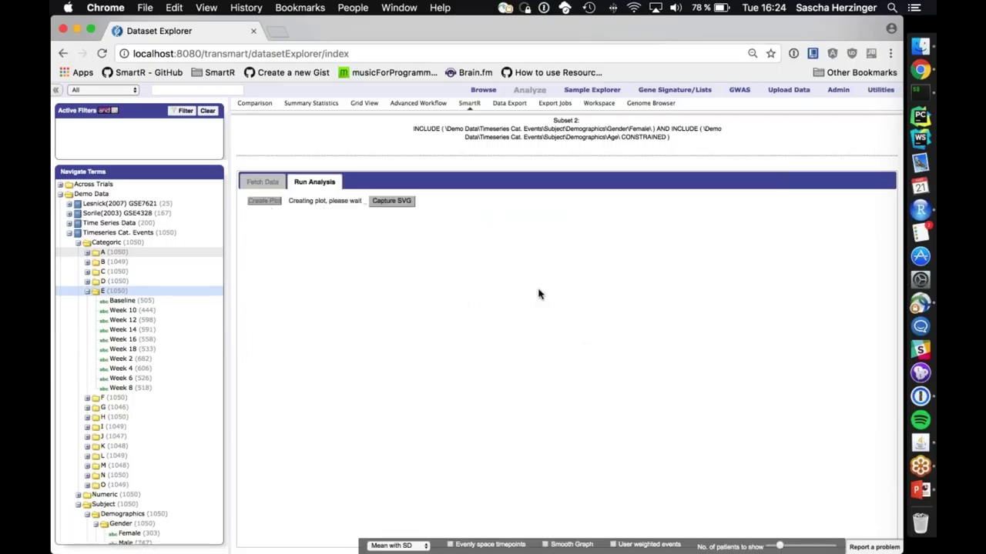
{"action": "scroll", "coordinate": [539, 293], "scroll_direction": "down", "scroll_amount": 8}
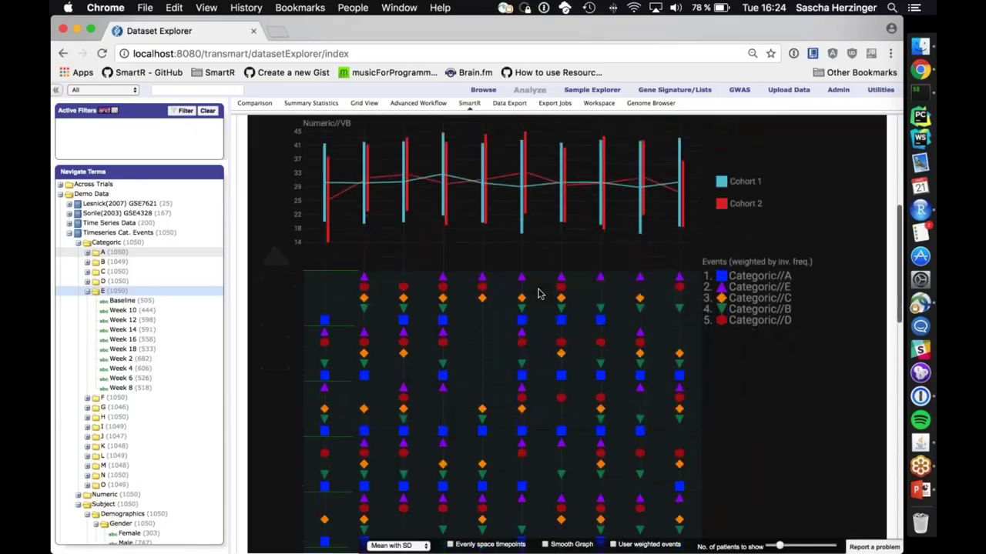
{"action": "scroll", "coordinate": [538, 339], "scroll_direction": "down", "scroll_amount": 4}
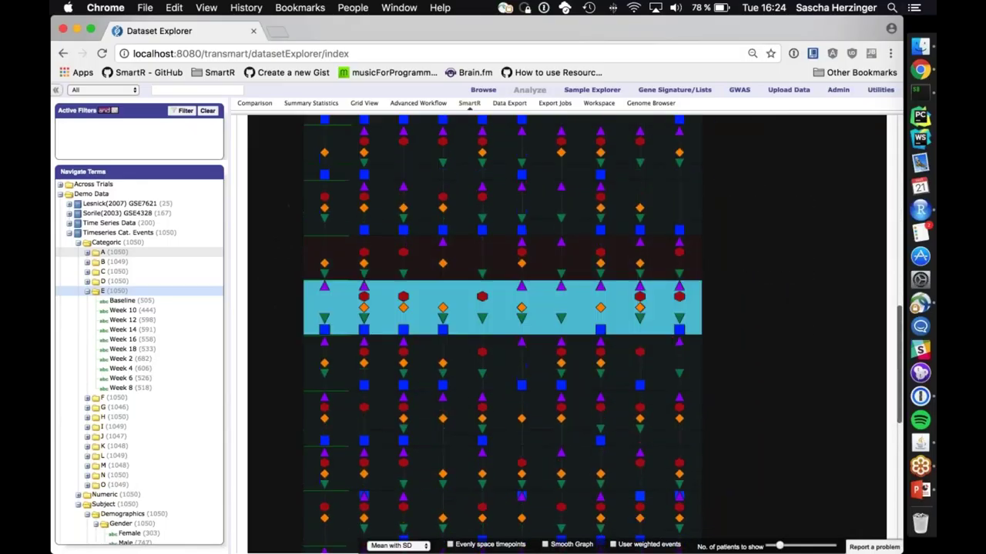
{"action": "scroll", "coordinate": [502, 435], "scroll_direction": "down", "scroll_amount": 8}
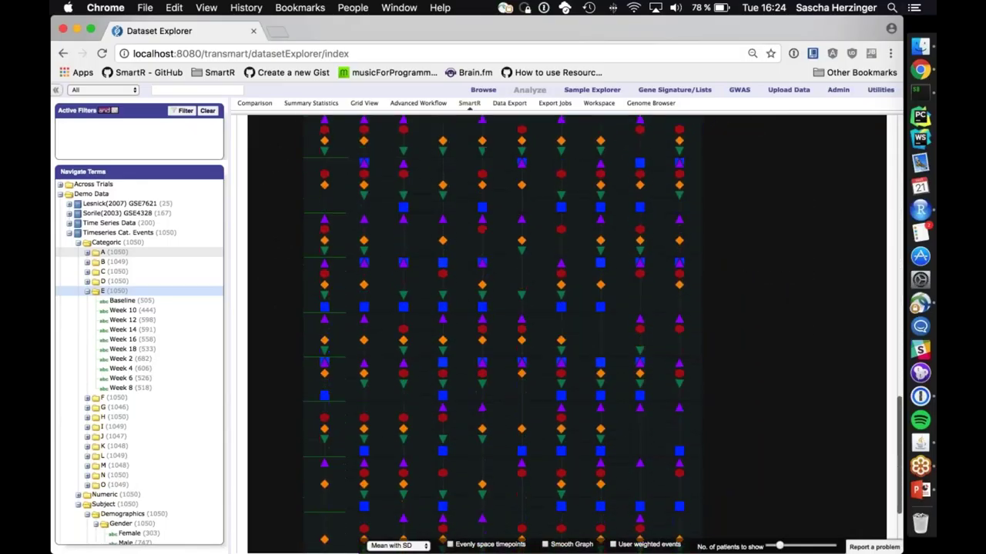
{"action": "scroll", "coordinate": [502, 435], "scroll_direction": "up", "scroll_amount": 10}
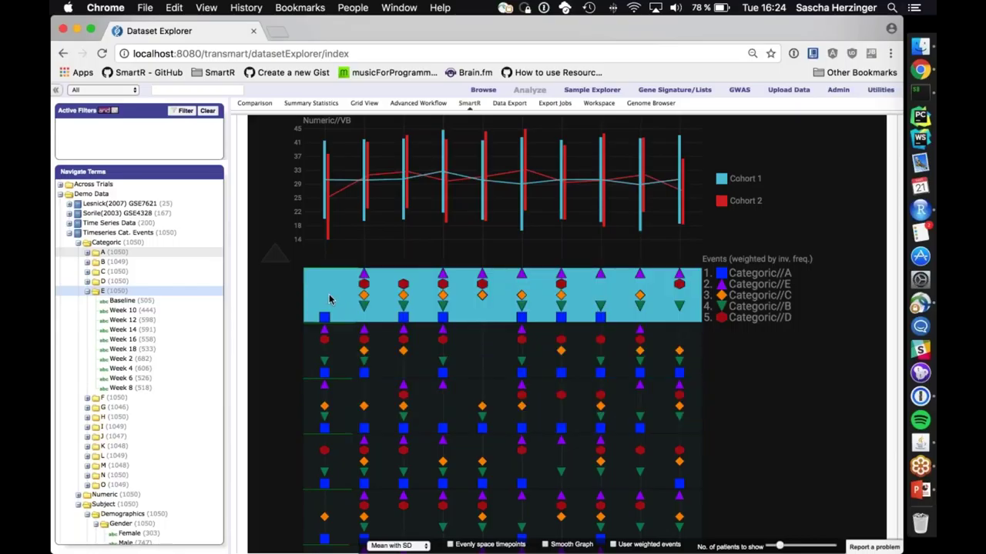
{"action": "mouse_move", "coordinate": [325, 320]}
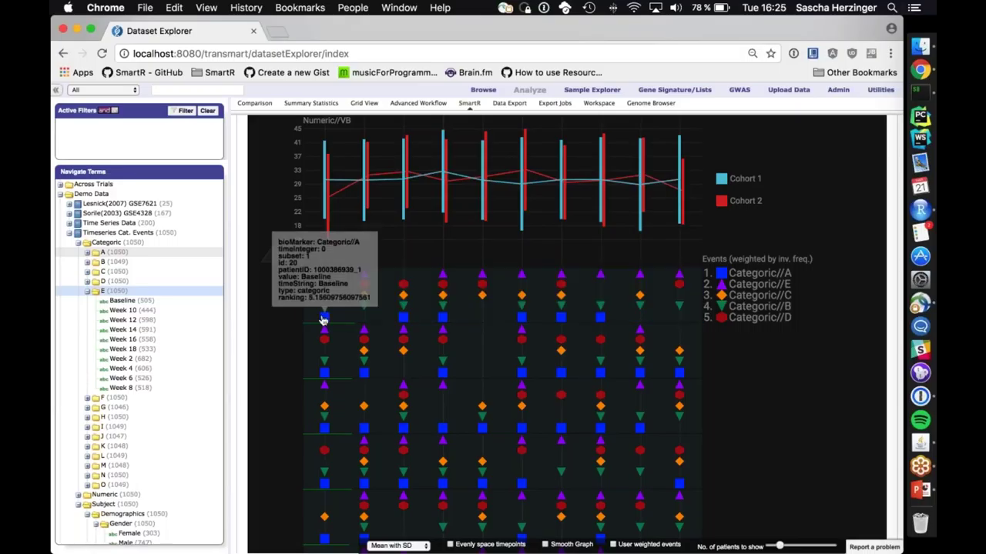
{"action": "mouse_move", "coordinate": [367, 280]}
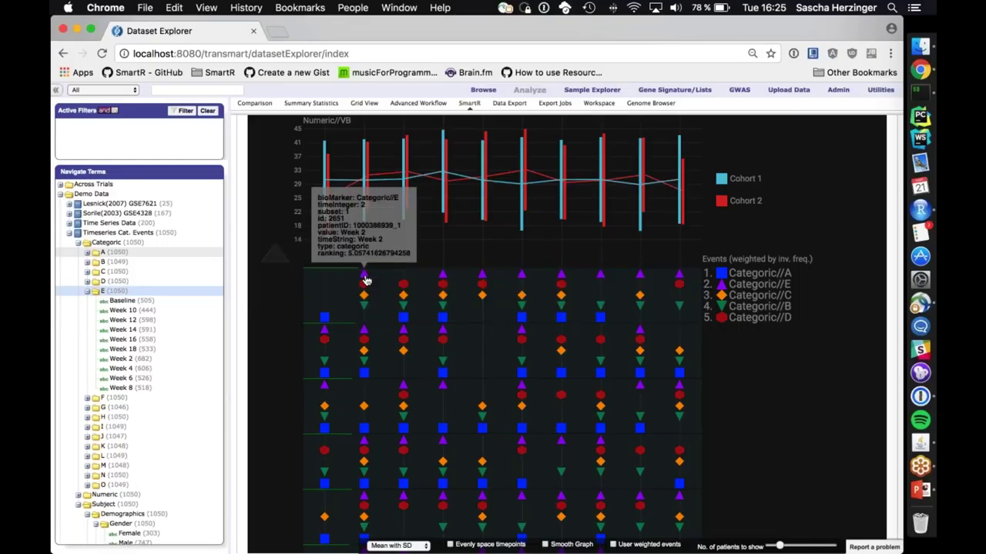
{"action": "mouse_move", "coordinate": [366, 315]}
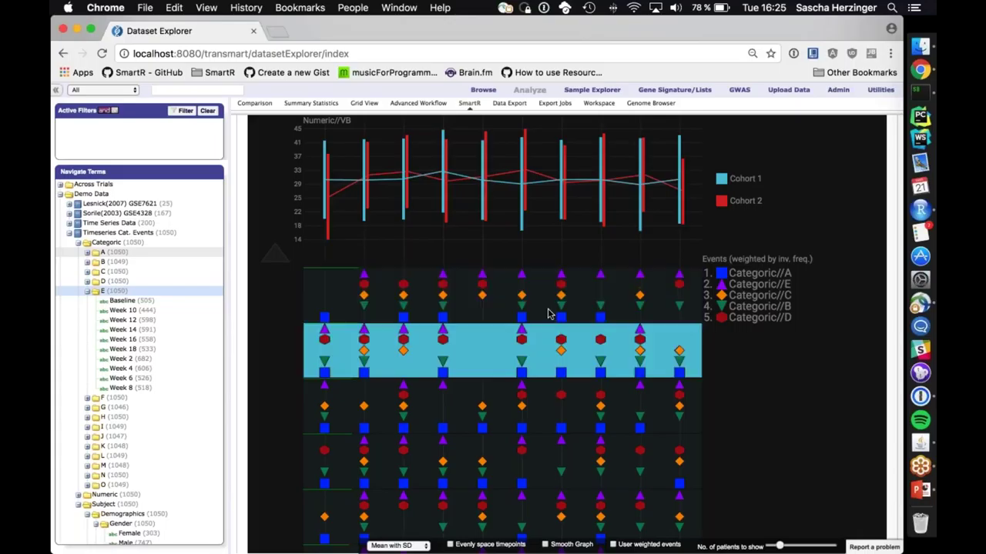
{"action": "scroll", "coordinate": [345, 415], "scroll_direction": "down", "scroll_amount": 3}
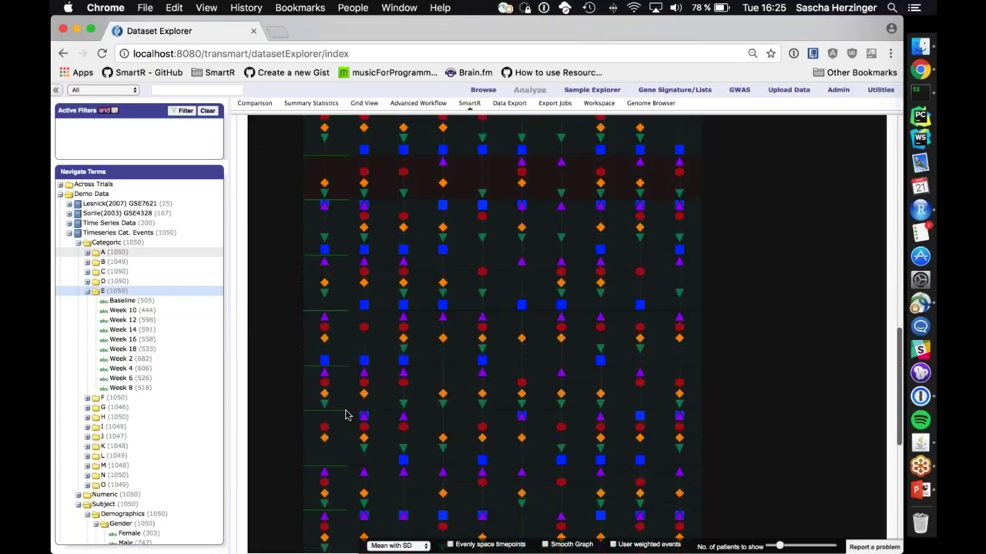
{"action": "scroll", "coordinate": [345, 415], "scroll_direction": "up", "scroll_amount": 5}
{"action": "scroll", "coordinate": [346, 415], "scroll_direction": "down", "scroll_amount": 1}
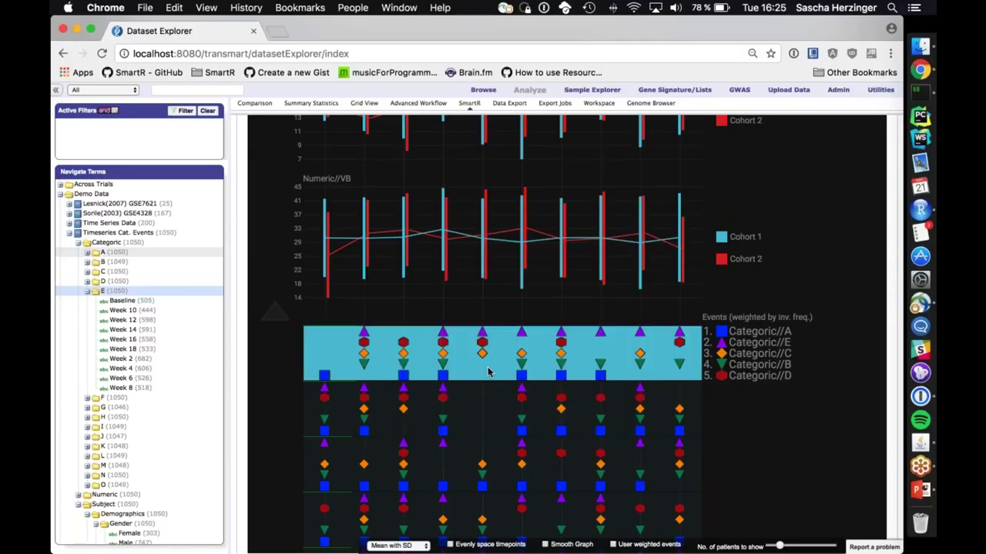
{"action": "scroll", "coordinate": [473, 364], "scroll_direction": "down", "scroll_amount": 1}
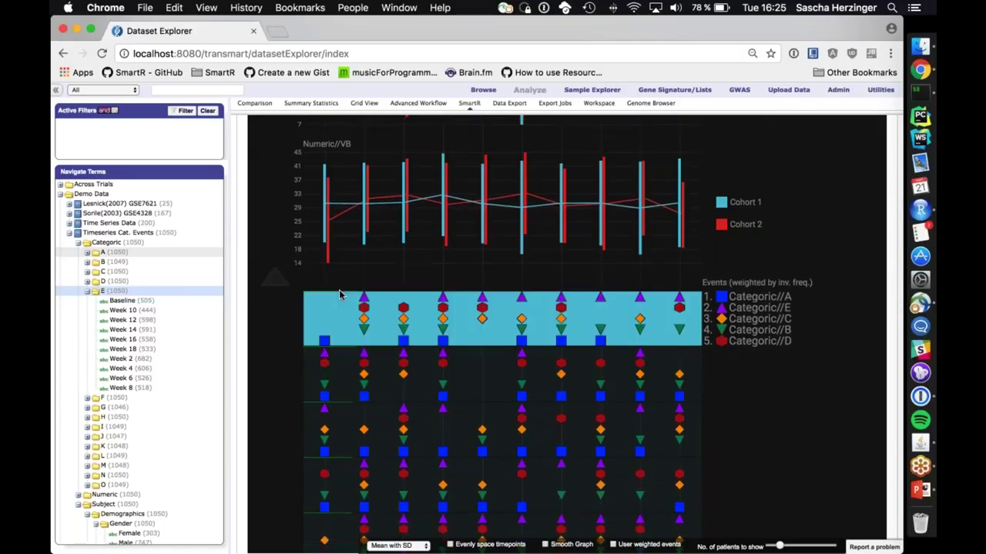
{"action": "mouse_move", "coordinate": [339, 295]}
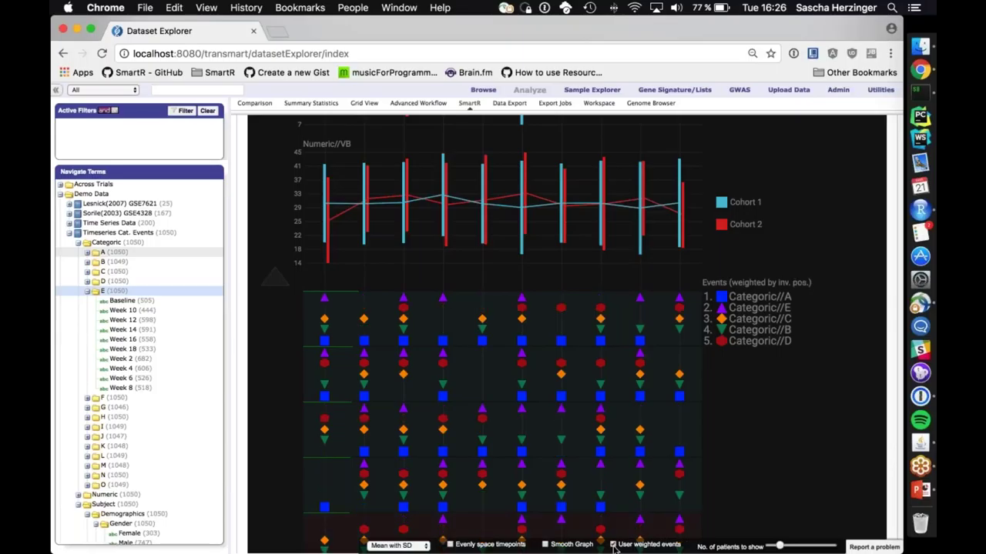
{"action": "left_click", "coordinate": [613, 545]}
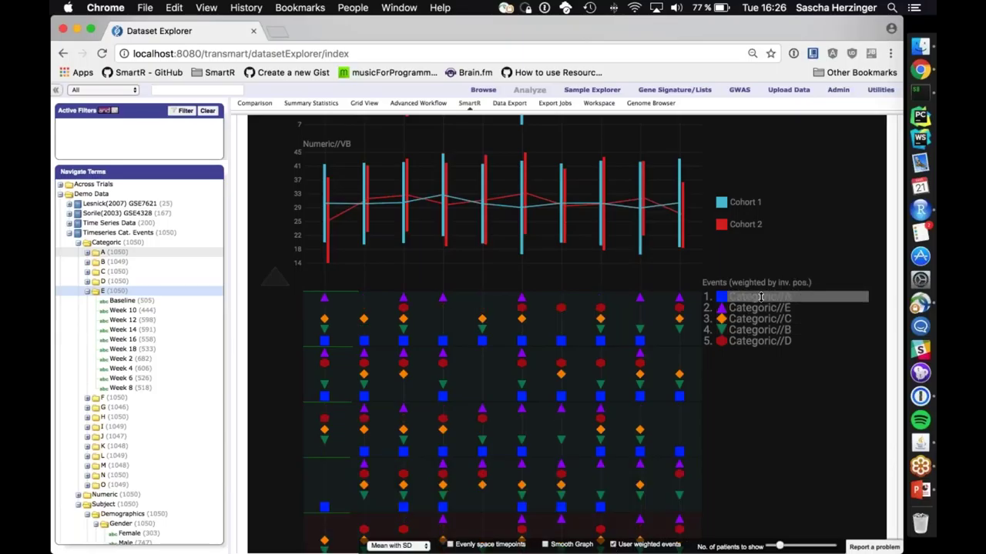
- Reorder the event ranking so Categoric//A and Categoric//E sit at the bottom
{"action": "left_click_drag", "start_coordinate": [758, 297], "coordinate": [759, 346]}
{"action": "left_click_drag", "start_coordinate": [758, 297], "coordinate": [755, 343]}
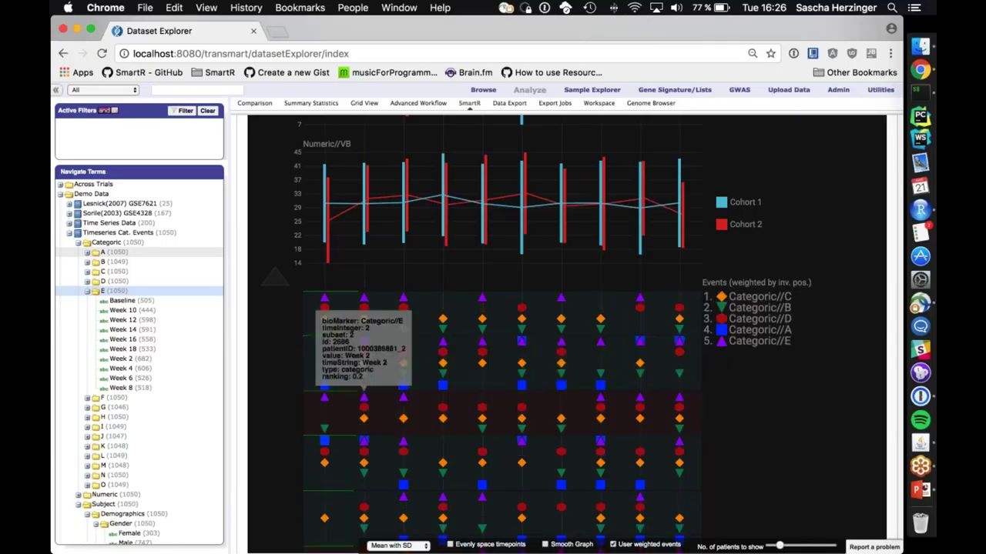
{"action": "scroll", "coordinate": [660, 412], "scroll_direction": "down", "scroll_amount": 5}
{"action": "scroll", "coordinate": [660, 413], "scroll_direction": "down", "scroll_amount": 5}
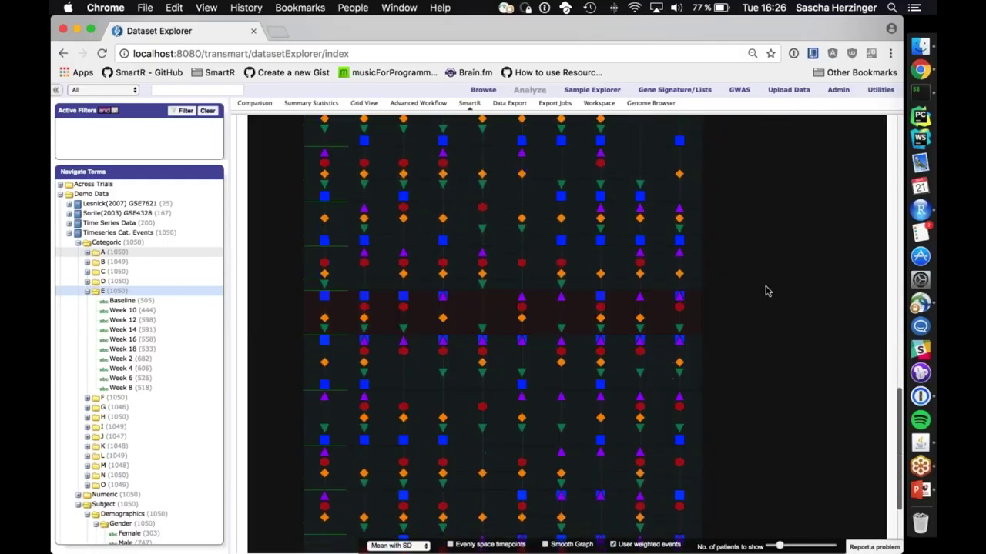
{"action": "scroll", "coordinate": [766, 287], "scroll_direction": "up", "scroll_amount": 5}
{"action": "scroll", "coordinate": [766, 291], "scroll_direction": "up", "scroll_amount": 5}
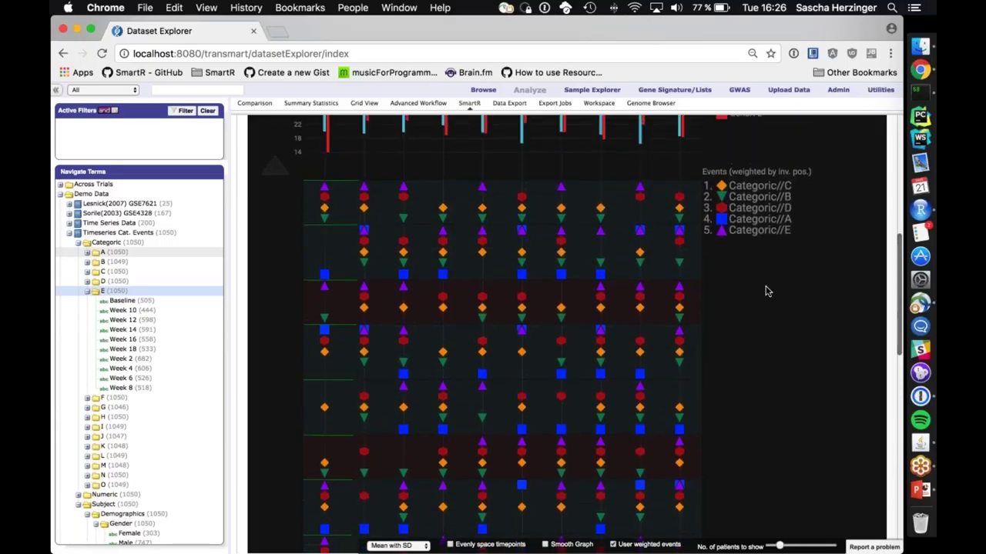
{"action": "scroll", "coordinate": [765, 291], "scroll_direction": "up", "scroll_amount": 3}
{"action": "scroll", "coordinate": [765, 291], "scroll_direction": "down", "scroll_amount": 3}
{"action": "scroll", "coordinate": [765, 291], "scroll_direction": "down", "scroll_amount": 5}
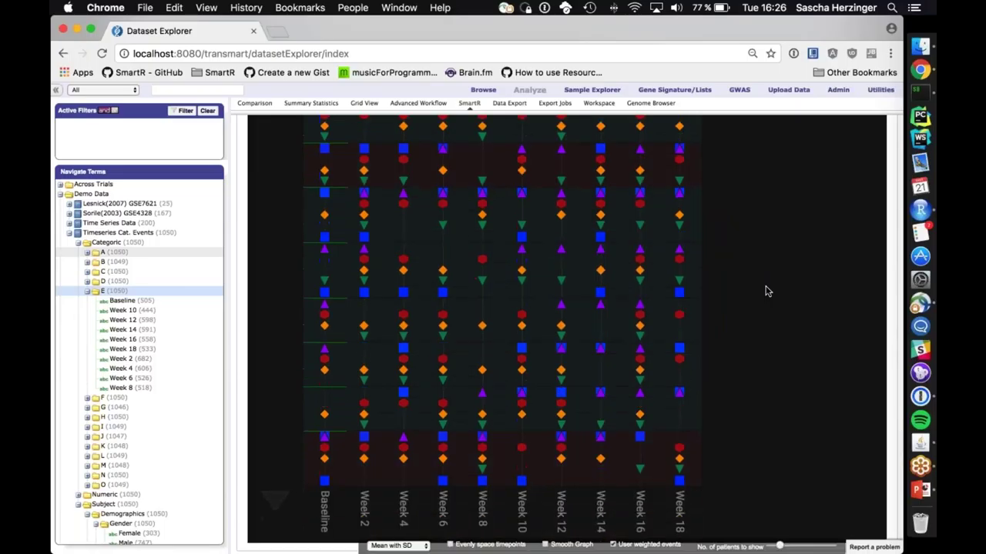
{"action": "scroll", "coordinate": [766, 292], "scroll_direction": "up", "scroll_amount": 5}
{"action": "scroll", "coordinate": [766, 291], "scroll_direction": "up", "scroll_amount": 2}
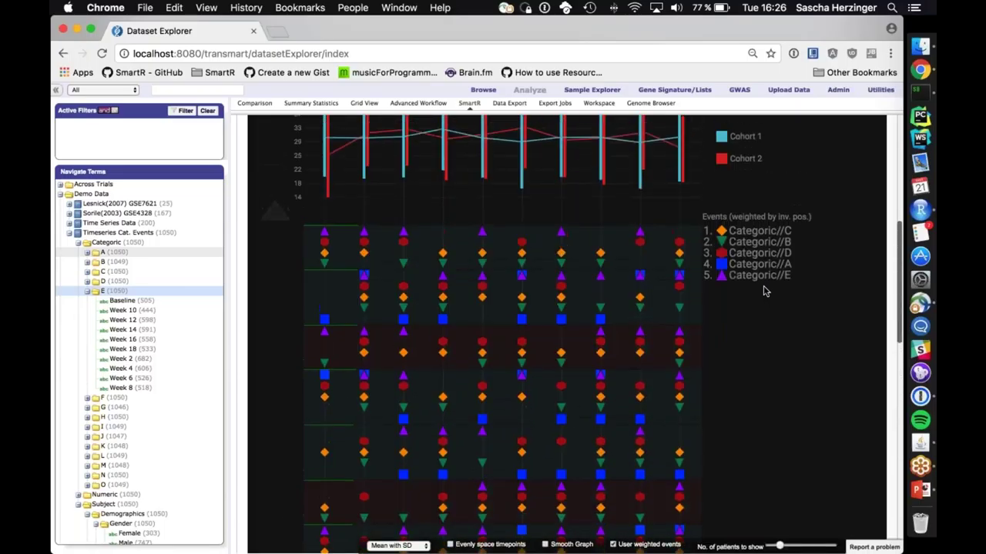
- Highlight patient rows in the re-ranked events chart
{"action": "left_click", "coordinate": [488, 374]}
{"action": "scroll", "coordinate": [487, 378], "scroll_direction": "down", "scroll_amount": 3}
{"action": "left_click", "coordinate": [488, 378]}
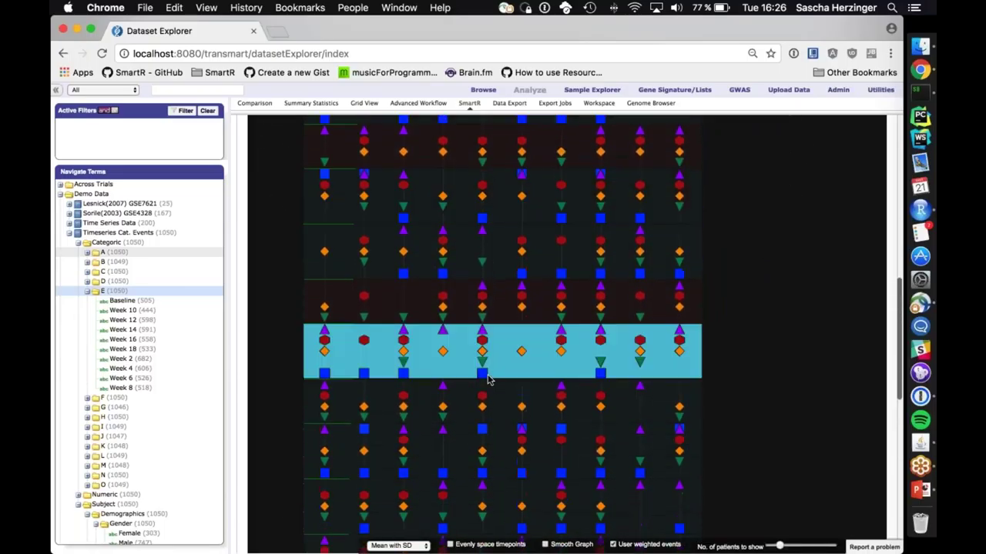
{"action": "scroll", "coordinate": [488, 379], "scroll_direction": "down", "scroll_amount": 3}
{"action": "scroll", "coordinate": [488, 379], "scroll_direction": "down", "scroll_amount": 2}
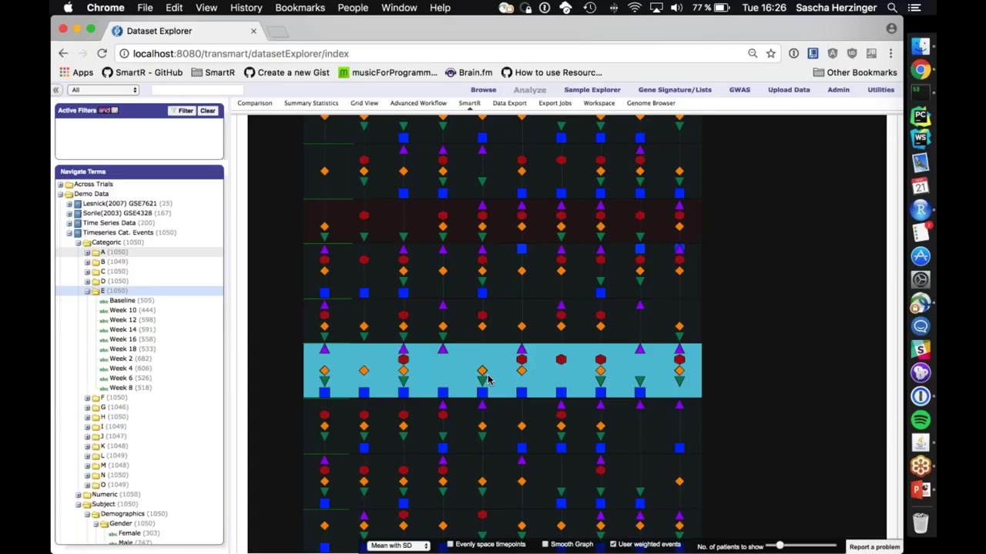
{"action": "left_click", "coordinate": [486, 375]}
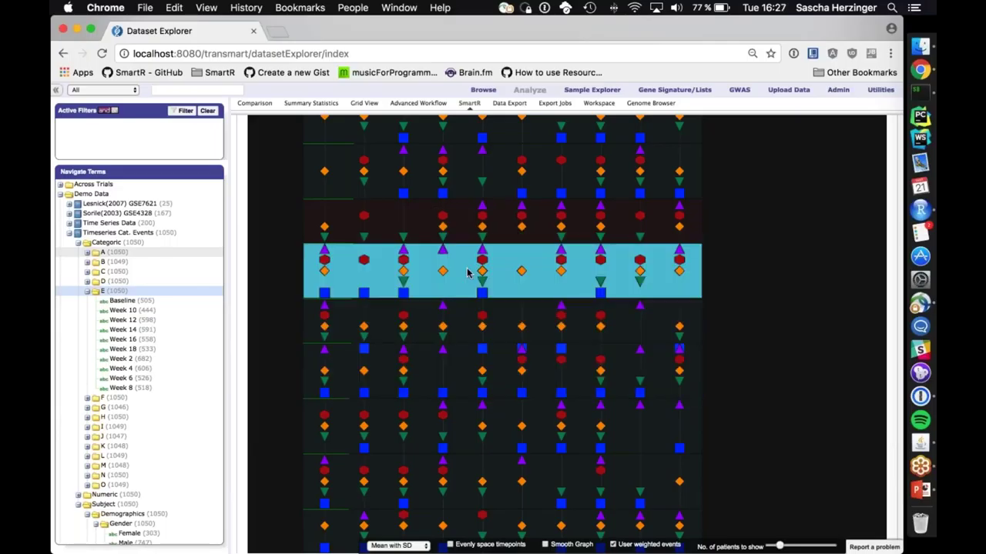
- Highlight a patient row in the linegraph event chart
{"action": "mouse_move", "coordinate": [366, 297]}
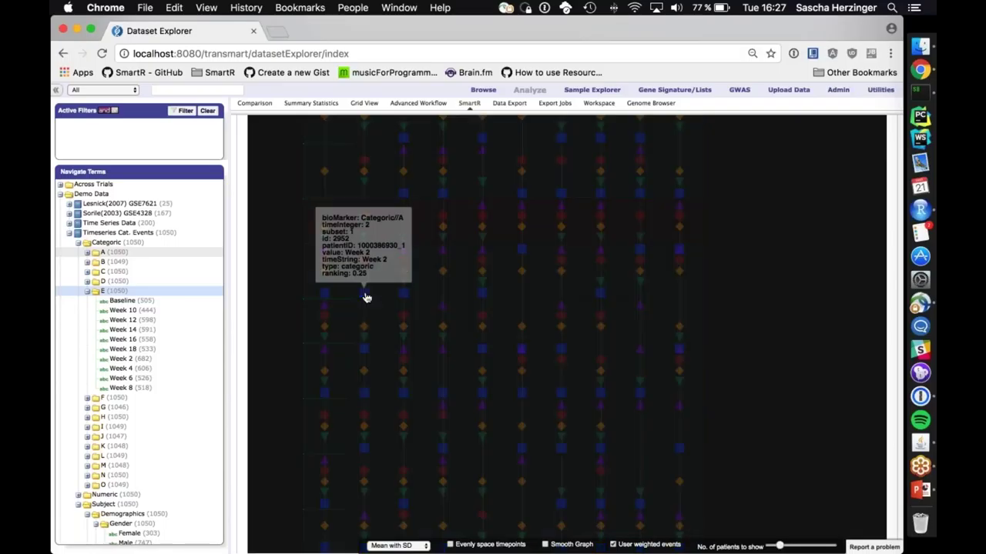
{"action": "mouse_move", "coordinate": [523, 361]}
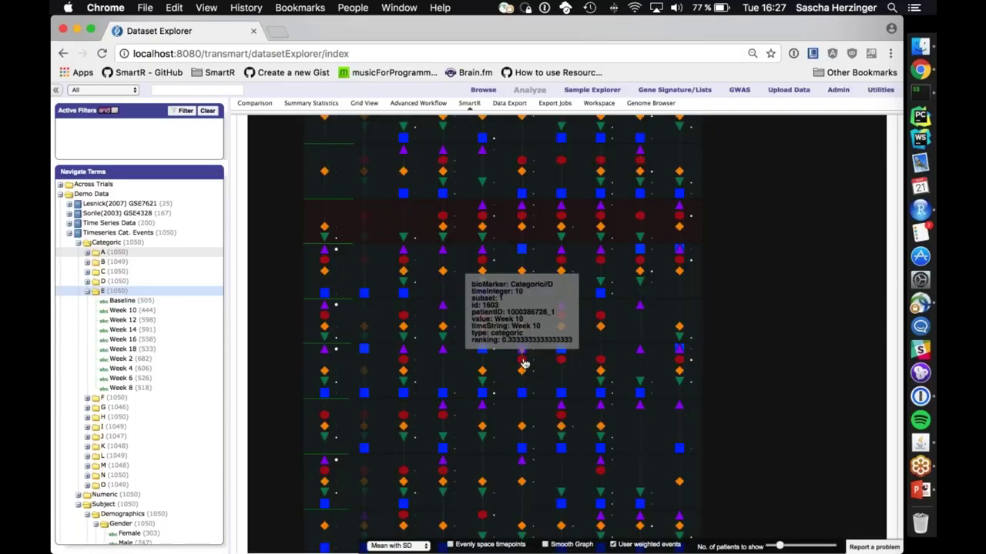
{"action": "mouse_move", "coordinate": [601, 258]}
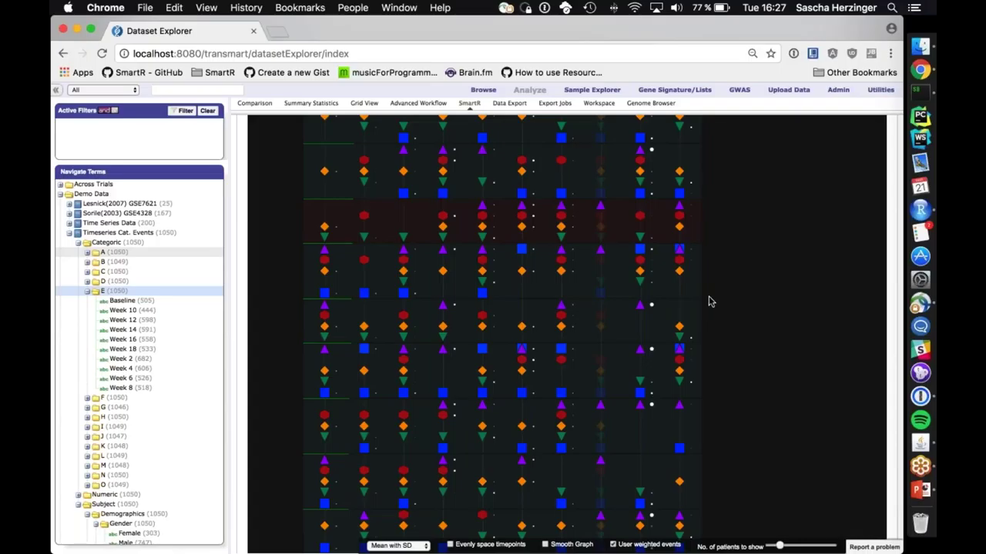
{"action": "scroll", "coordinate": [710, 302], "scroll_direction": "down", "scroll_amount": 1}
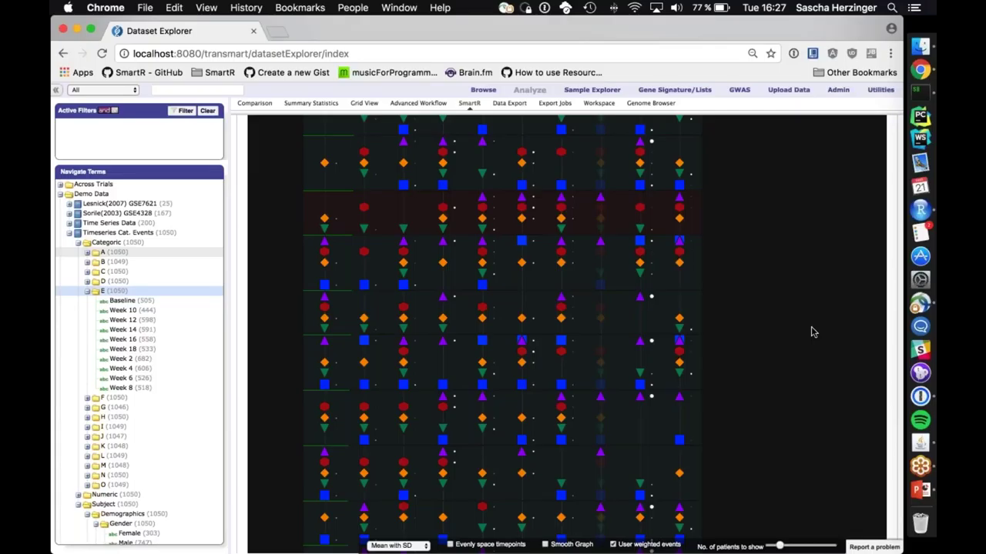
{"action": "left_click", "coordinate": [554, 213]}
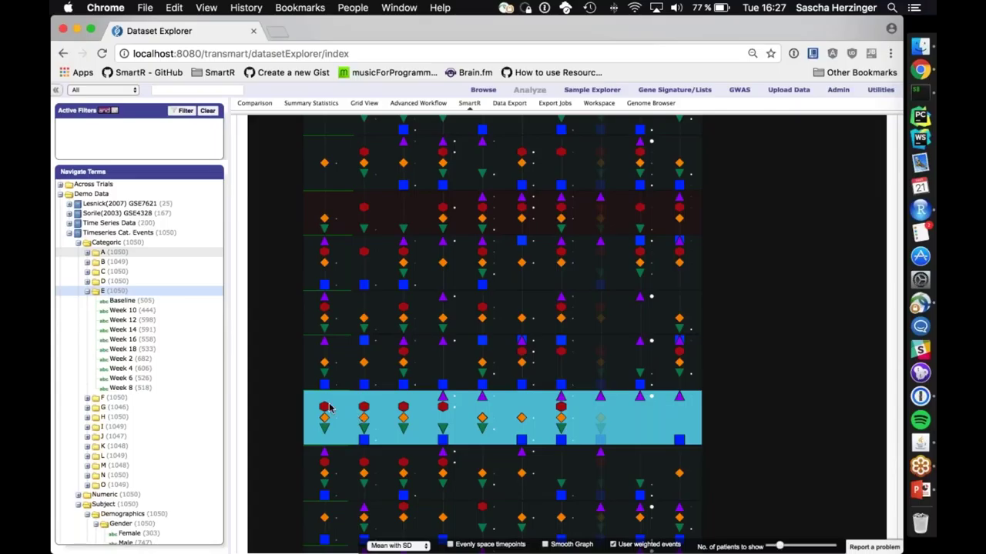
- Look over the linegraph and the highlighted patient's event rows
{"action": "mouse_move", "coordinate": [329, 410]}
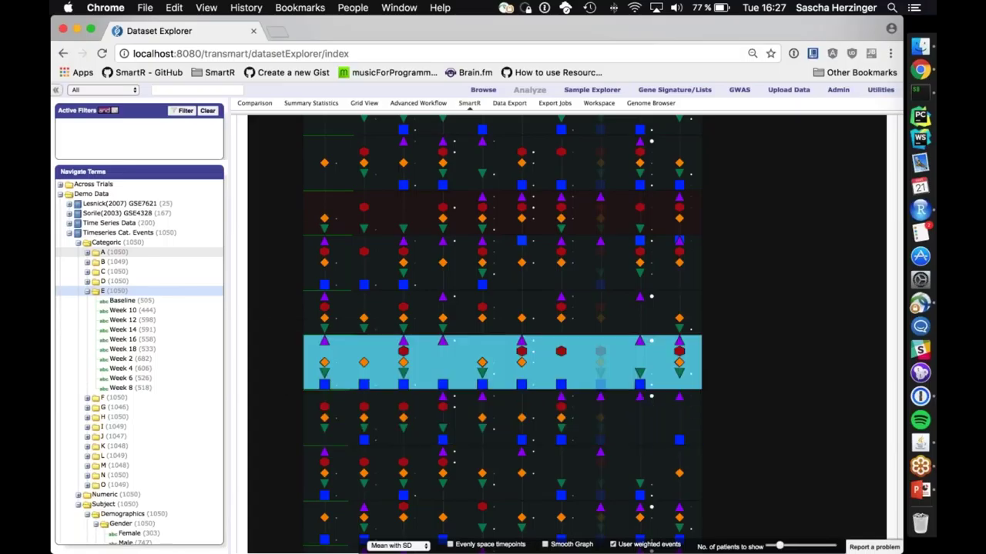
{"action": "mouse_move", "coordinate": [601, 399]}
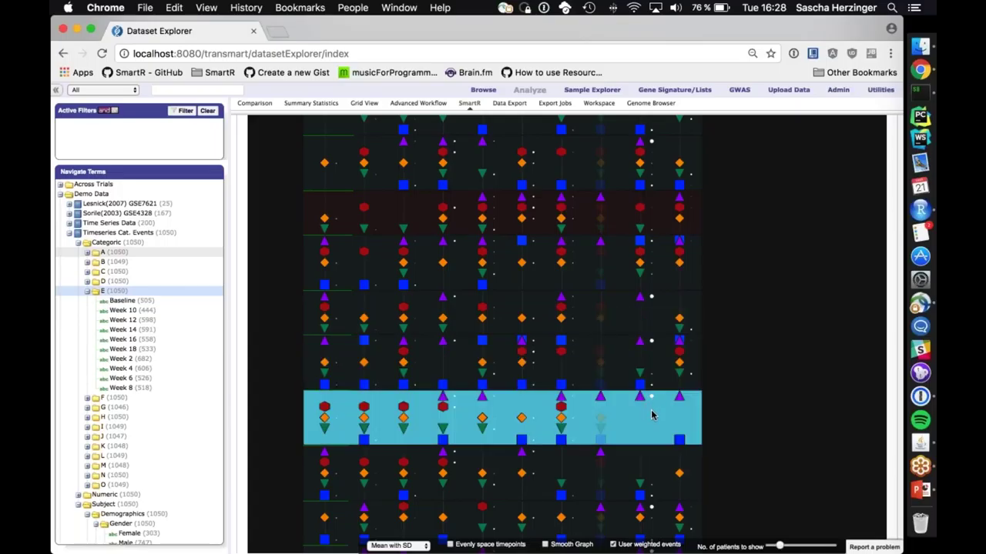
{"action": "mouse_move", "coordinate": [639, 388]}
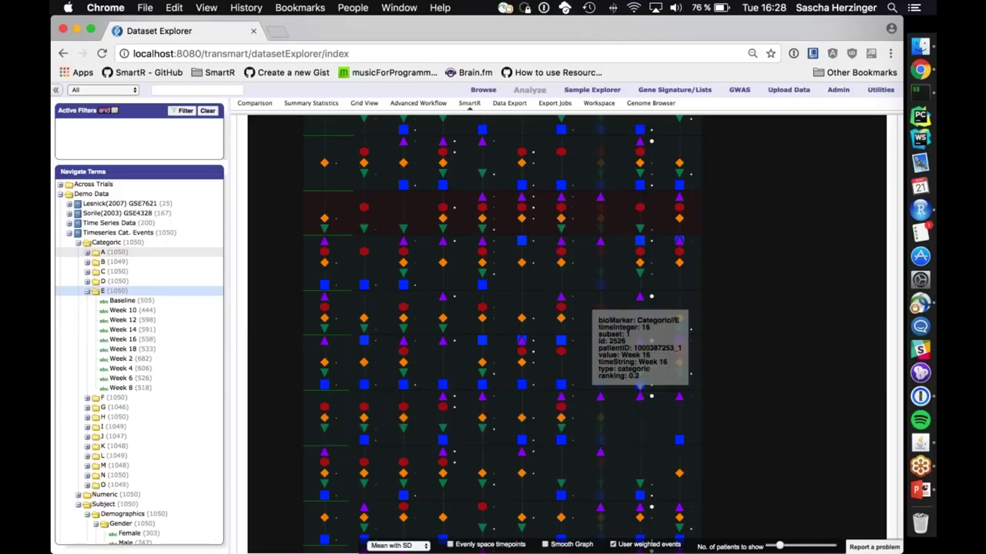
{"action": "mouse_move", "coordinate": [600, 390]}
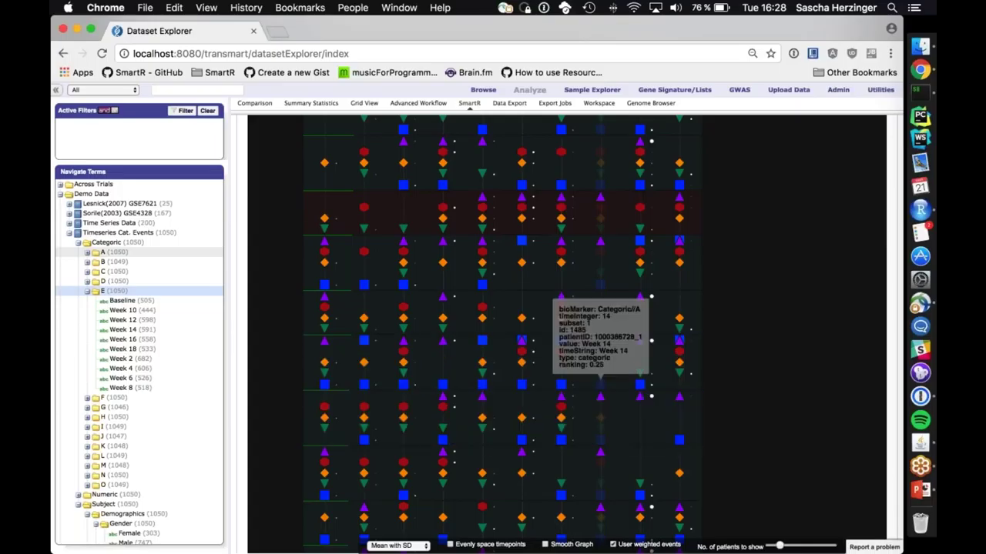
{"action": "scroll", "coordinate": [756, 393], "scroll_direction": "down", "scroll_amount": 2}
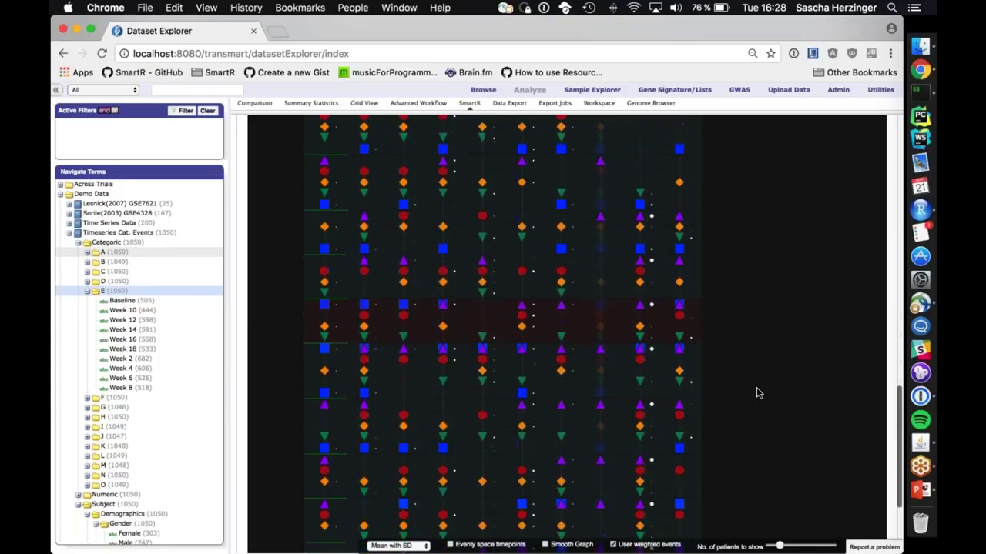
{"action": "scroll", "coordinate": [756, 393], "scroll_direction": "up", "scroll_amount": 2}
{"action": "scroll", "coordinate": [756, 393], "scroll_direction": "up", "scroll_amount": 6}
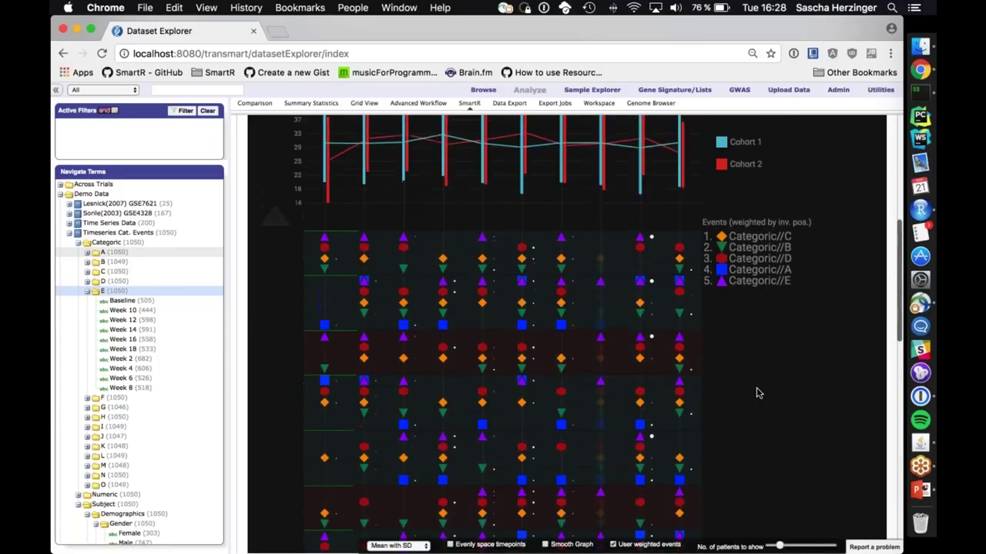
{"action": "scroll", "coordinate": [756, 394], "scroll_direction": "down", "scroll_amount": 3}
{"action": "scroll", "coordinate": [757, 394], "scroll_direction": "up", "scroll_amount": 10}
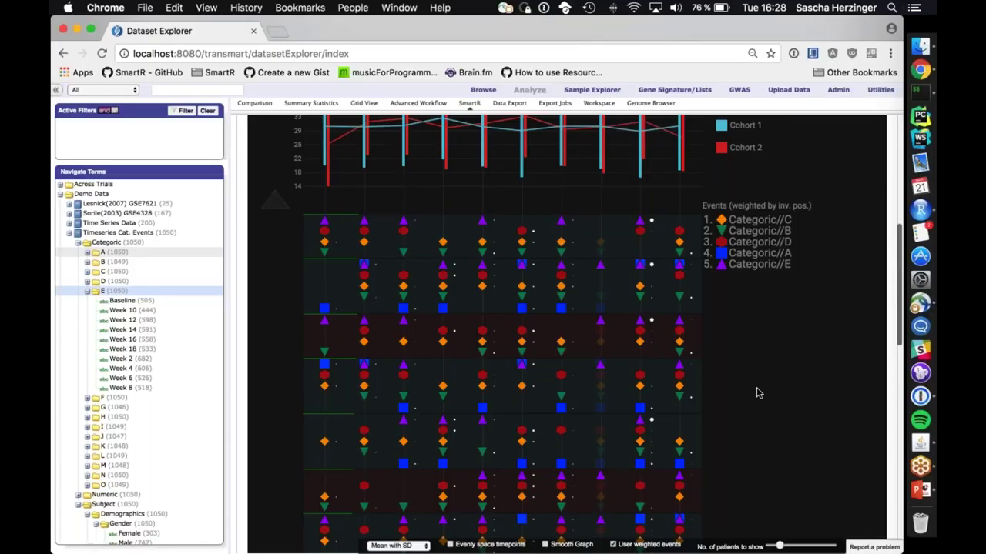
{"action": "scroll", "coordinate": [757, 393], "scroll_direction": "up", "scroll_amount": 5}
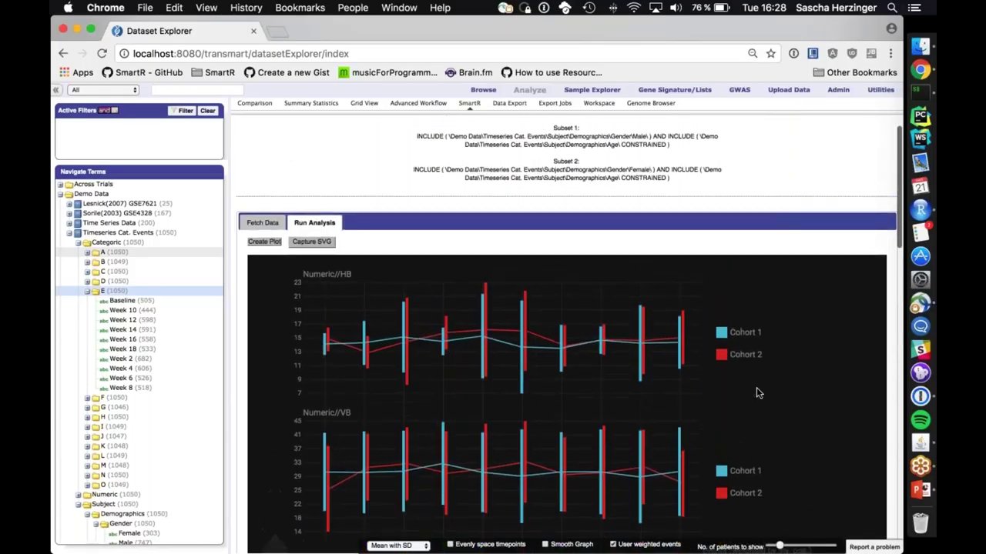
{"action": "scroll", "coordinate": [757, 393], "scroll_direction": "up", "scroll_amount": 2}
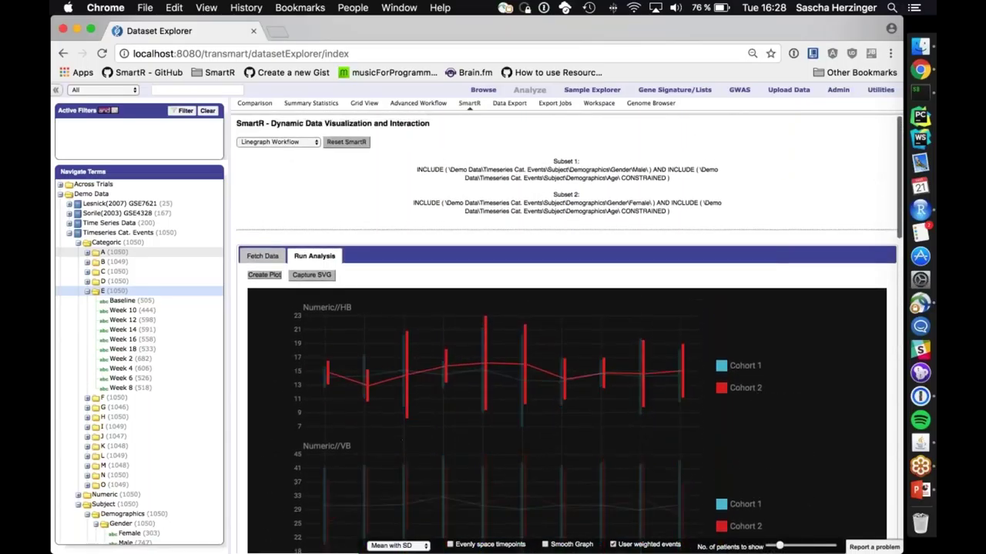
{"action": "scroll", "coordinate": [815, 421], "scroll_direction": "down", "scroll_amount": 2}
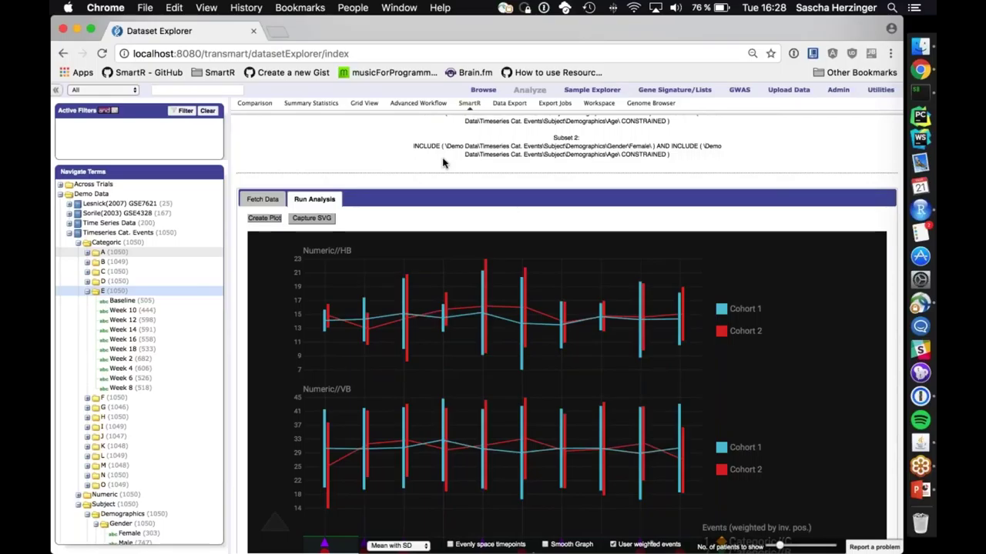
{"action": "scroll", "coordinate": [442, 161], "scroll_direction": "up", "scroll_amount": 2}
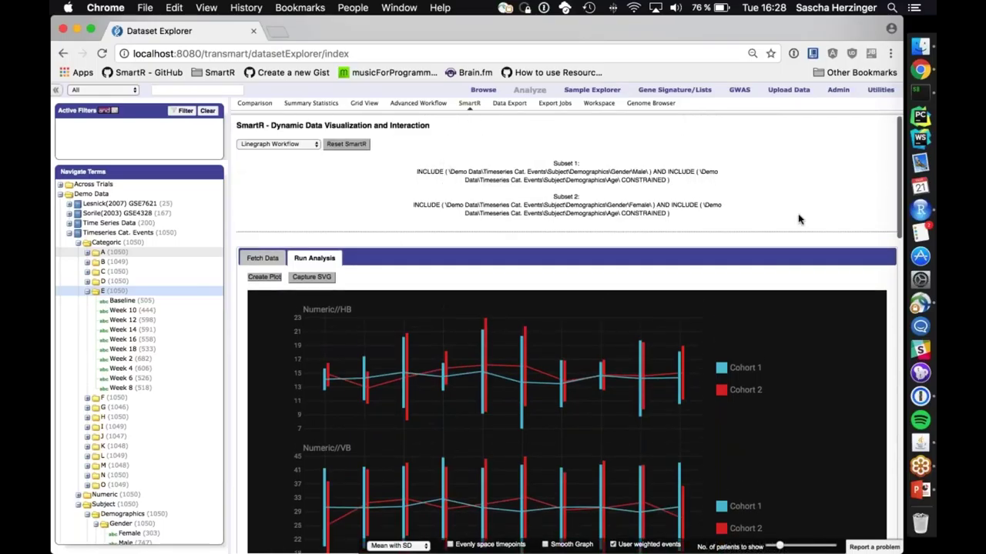
- Advance the presentation to the Logit slide, then return to the Dataset Explorer window
{"action": "left_click", "coordinate": [920, 490]}
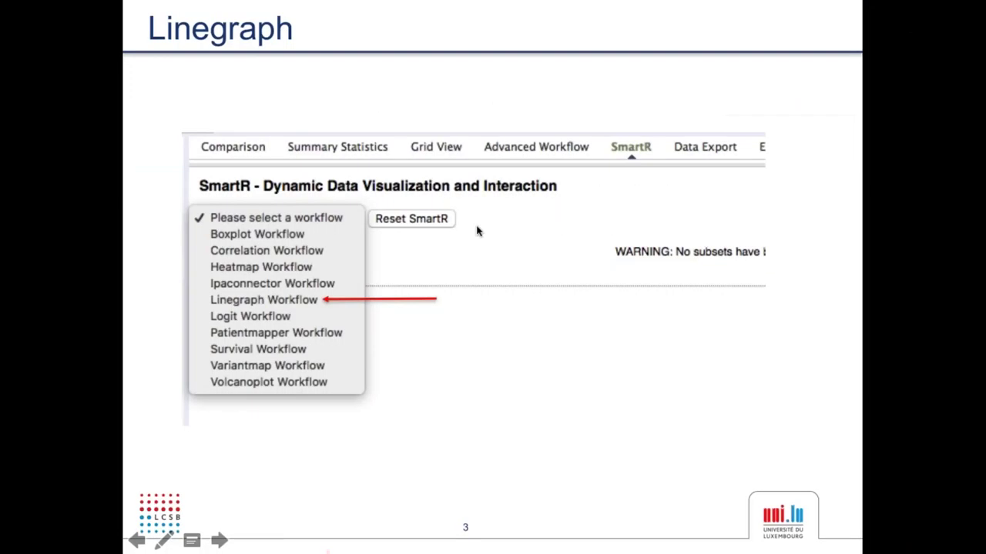
{"action": "key", "text": "Right"}
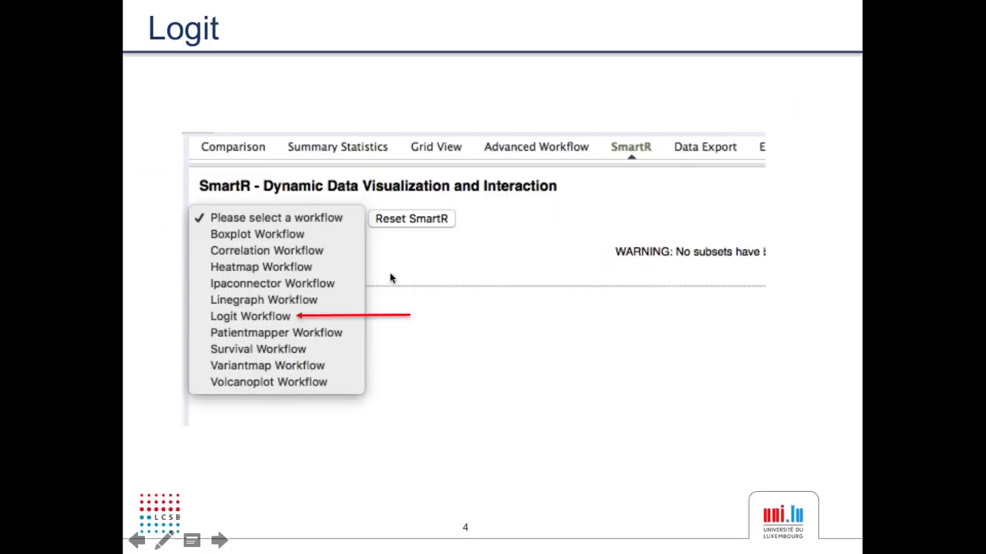
{"action": "key", "text": "ctrl+Up"}
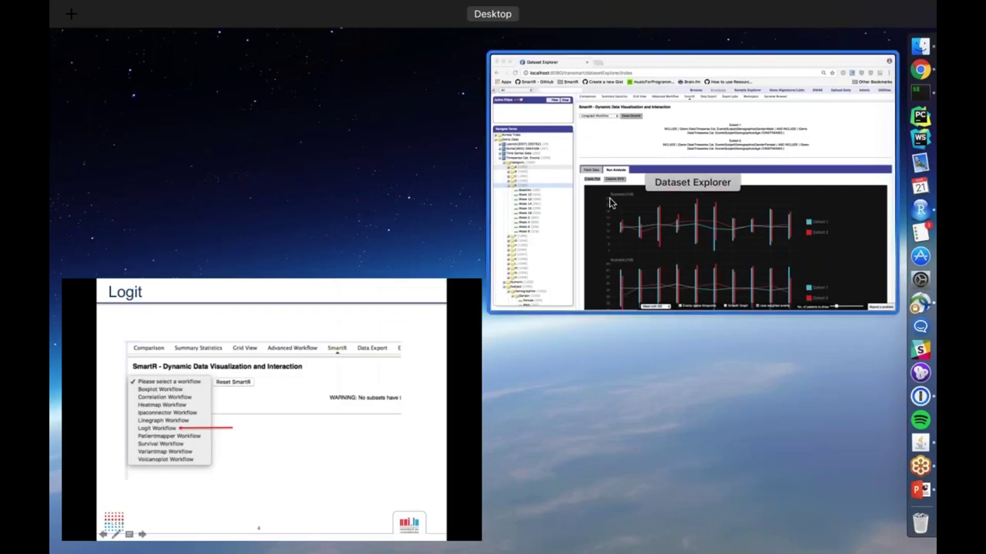
{"action": "left_click", "coordinate": [609, 198]}
- Load the Logit Workflow, collapse Timeseries Cat. Events and expand Sorlie(2003) GSE4328 in the tree
{"action": "left_click", "coordinate": [281, 143]}
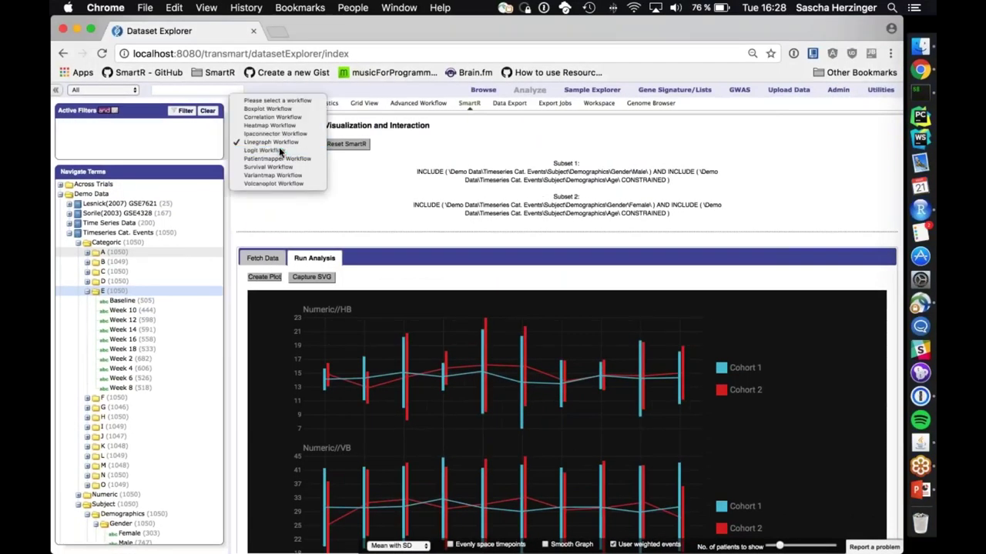
{"action": "left_click", "coordinate": [278, 151]}
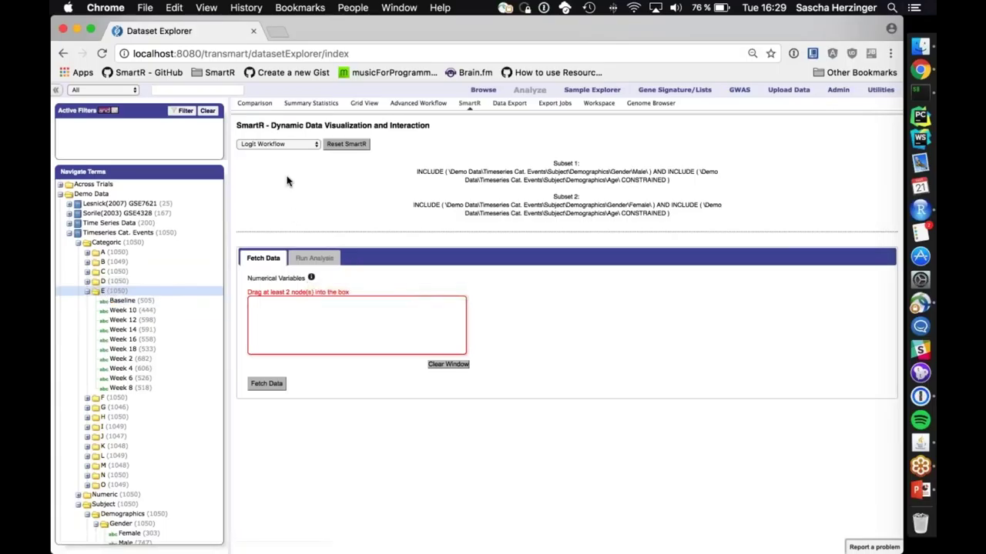
{"action": "scroll", "coordinate": [159, 311], "scroll_direction": "down", "scroll_amount": 1}
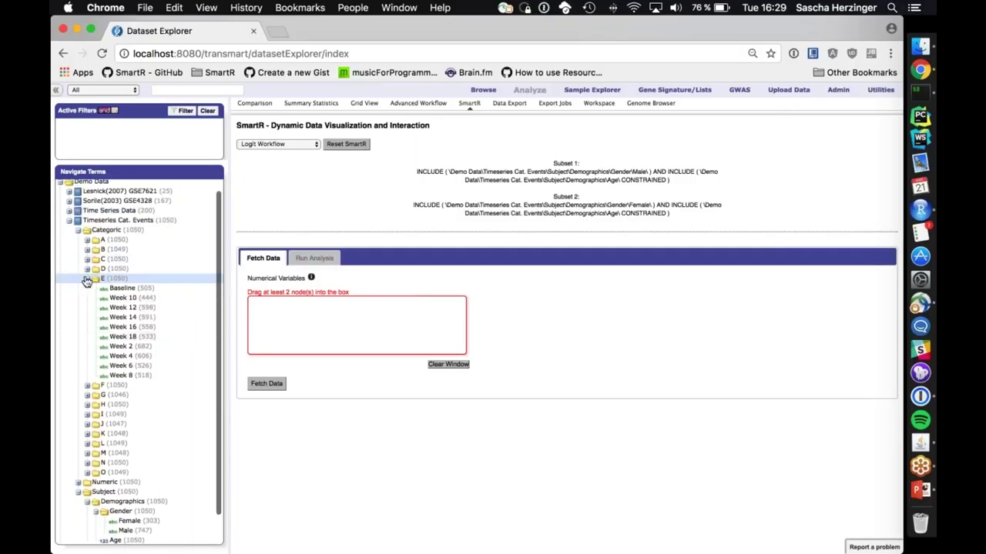
{"action": "left_click", "coordinate": [87, 279]}
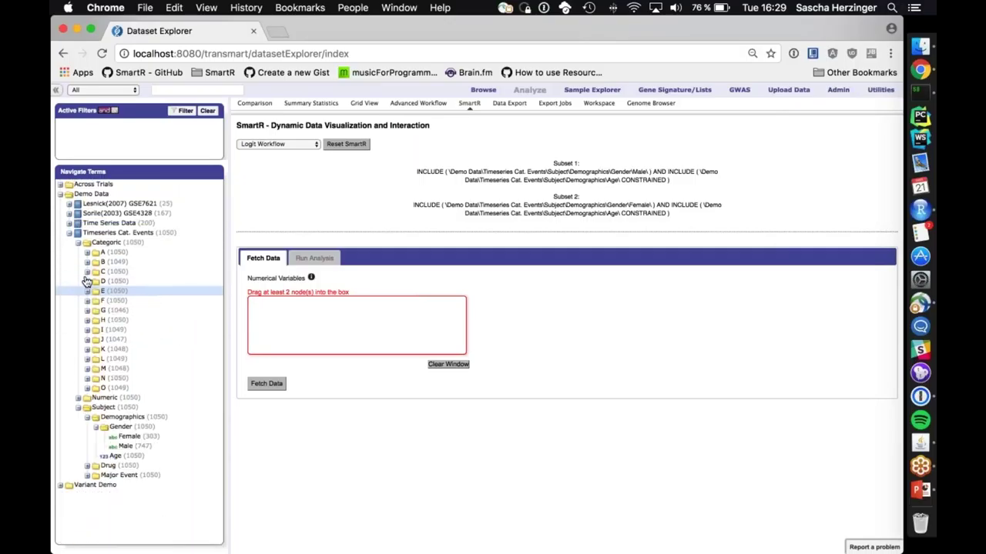
{"action": "left_click", "coordinate": [70, 233]}
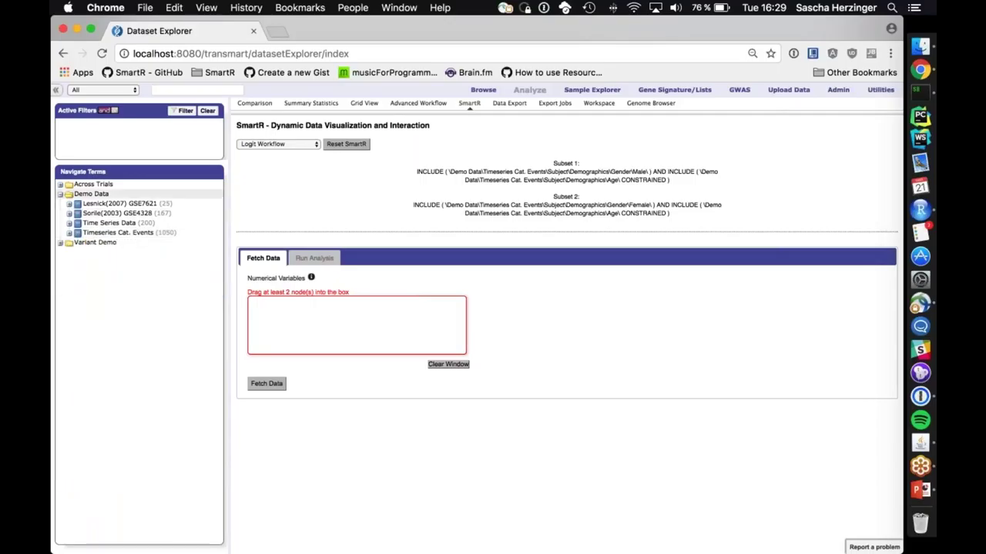
{"action": "left_click", "coordinate": [69, 213]}
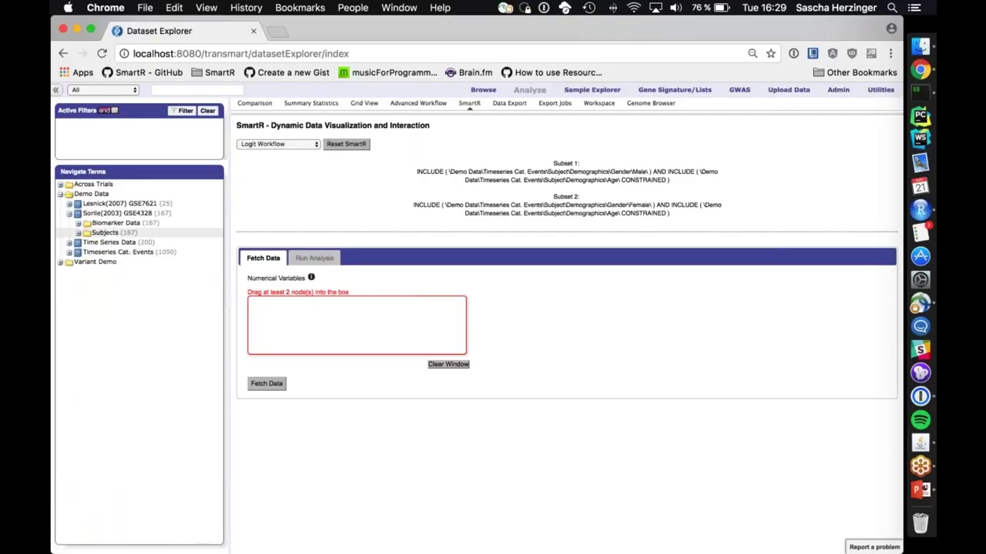
- Remove the Male, Female and Age < 70 conditions and put Sorlie(2003) GSE4328 into Subset 1
{"action": "left_click", "coordinate": [78, 232]}
{"action": "left_click", "coordinate": [255, 102]}
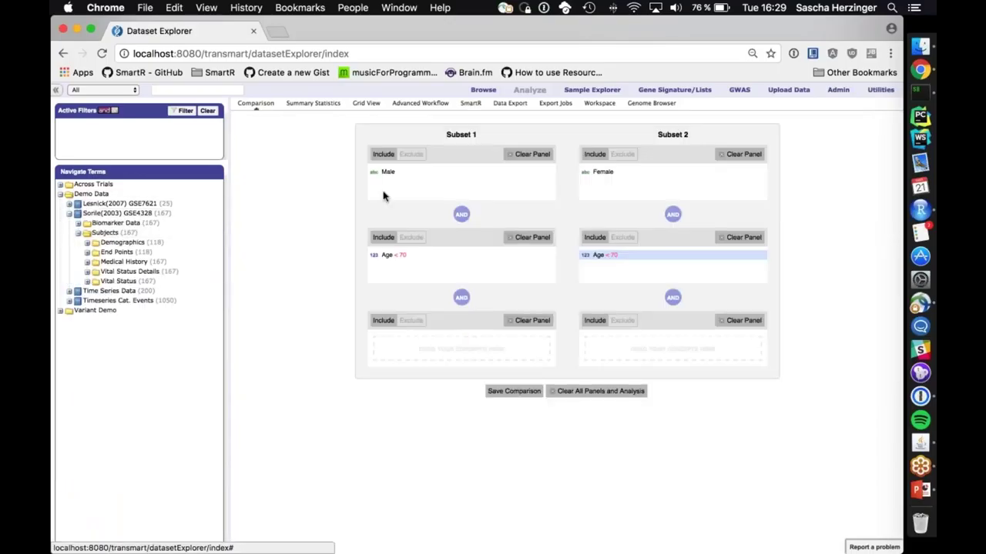
{"action": "left_click", "coordinate": [527, 238]}
{"action": "left_click", "coordinate": [731, 238]}
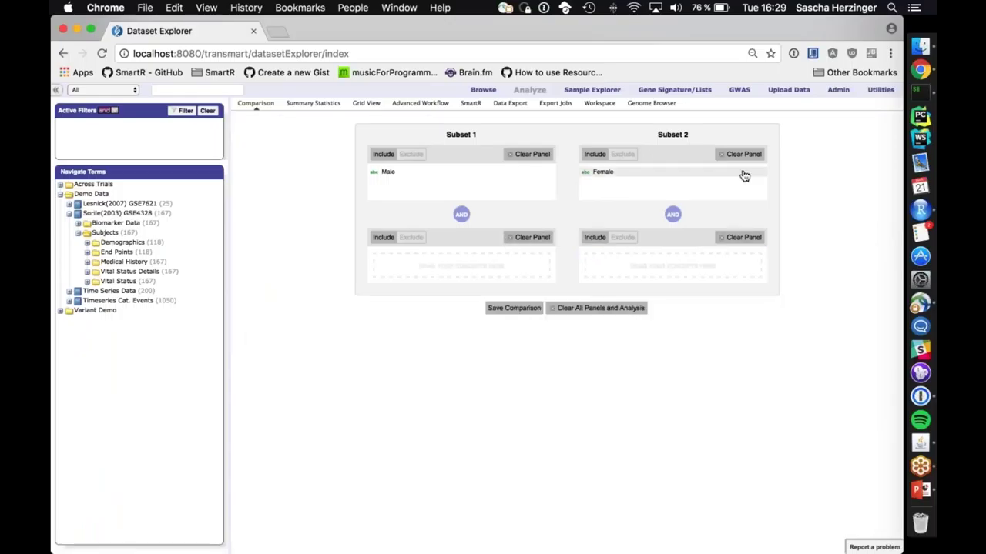
{"action": "left_click", "coordinate": [741, 154]}
{"action": "left_click", "coordinate": [529, 154]}
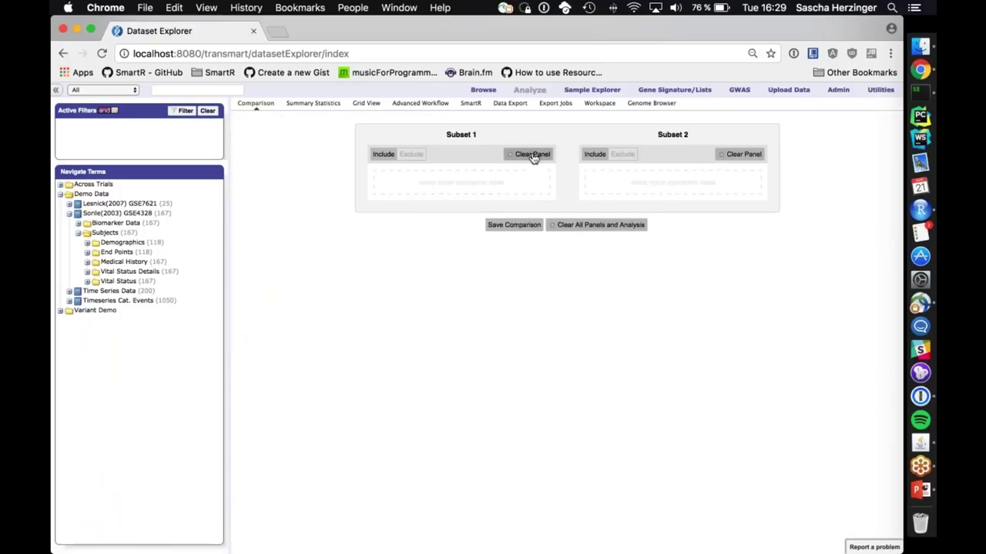
{"action": "left_click", "coordinate": [87, 281]}
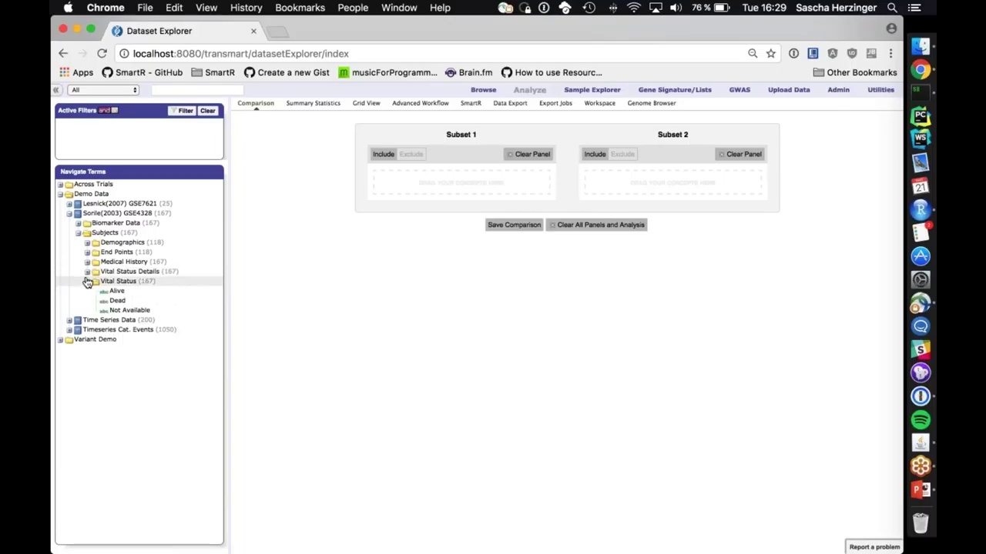
{"action": "left_click_drag", "start_coordinate": [116, 291], "coordinate": [116, 297]}
{"action": "left_click_drag", "start_coordinate": [100, 214], "coordinate": [462, 178]}
- Load the End Points survival times as Logit numerical variables and fetch the data
{"action": "left_click", "coordinate": [471, 105]}
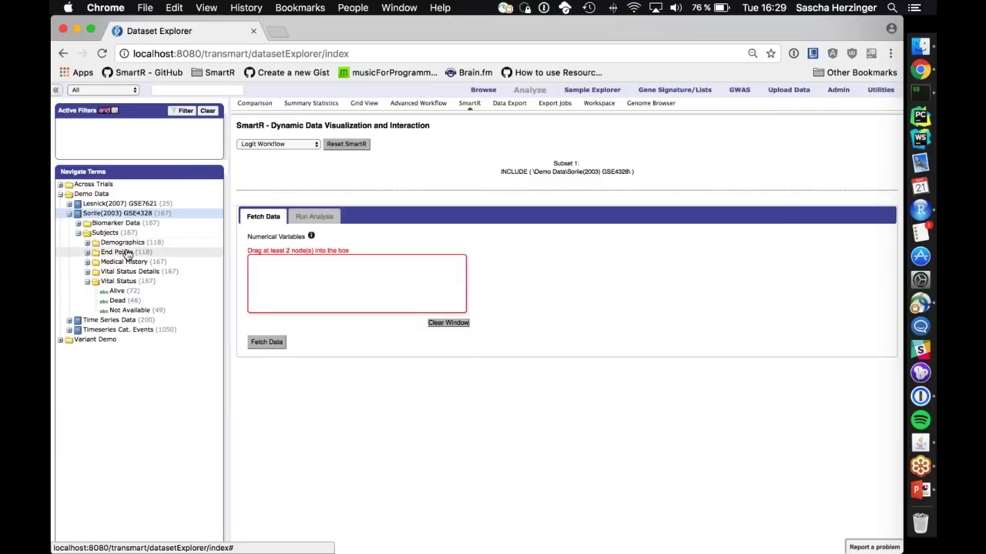
{"action": "left_click_drag", "start_coordinate": [126, 254], "coordinate": [308, 296]}
{"action": "left_click", "coordinate": [279, 336]}
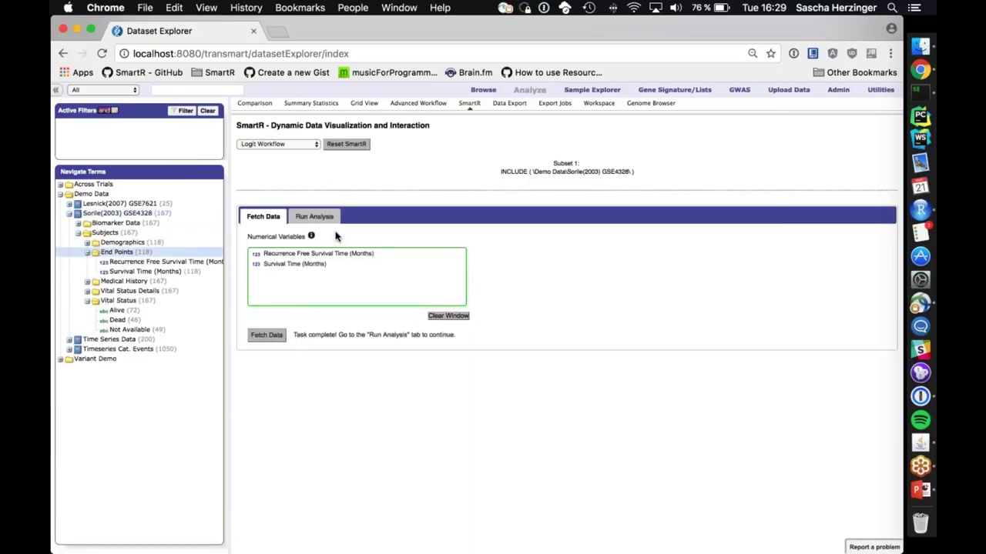
{"action": "left_click", "coordinate": [314, 217]}
- Create the Logit plot of recurrence-free versus overall survival time and look it over
{"action": "left_click", "coordinate": [264, 311]}
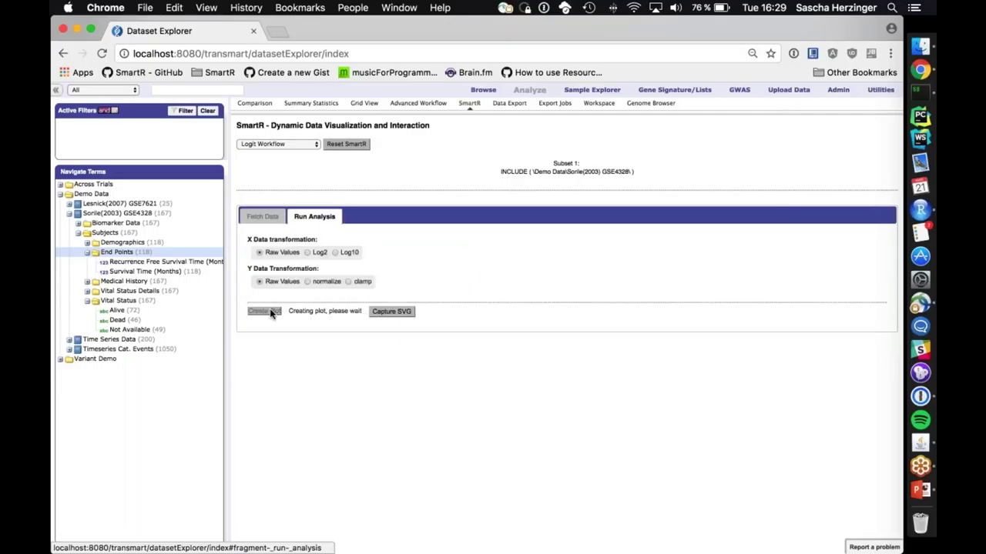
{"action": "scroll", "coordinate": [570, 308], "scroll_direction": "down", "scroll_amount": 5}
{"action": "scroll", "coordinate": [570, 331], "scroll_direction": "up", "scroll_amount": 6}
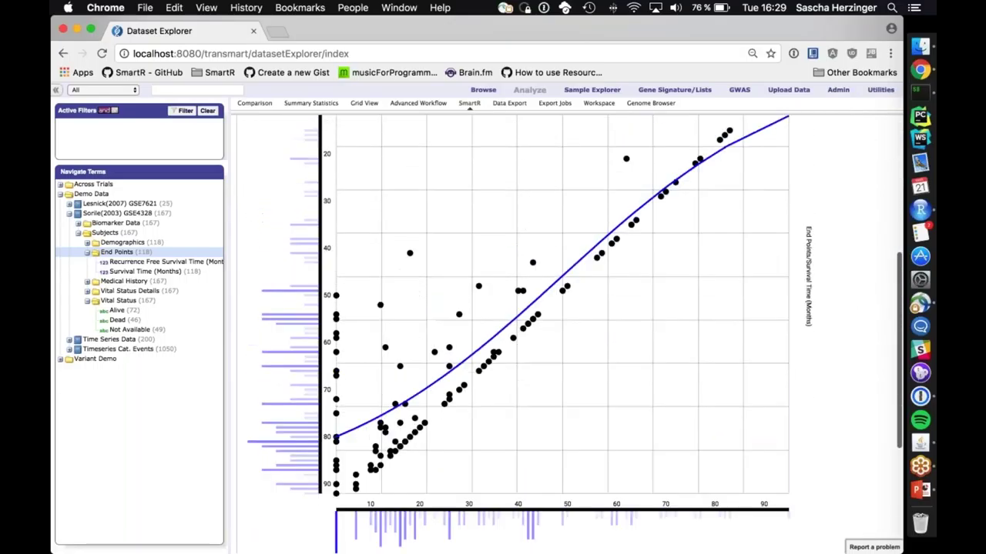
{"action": "scroll", "coordinate": [569, 331], "scroll_direction": "down", "scroll_amount": 2}
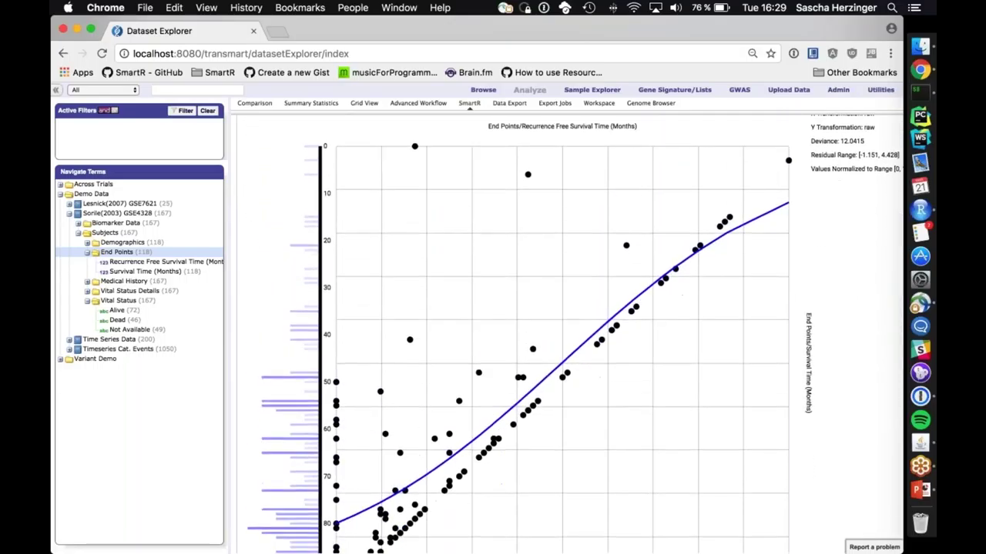
{"action": "scroll", "coordinate": [492, 331], "scroll_direction": "down", "scroll_amount": 3}
{"action": "scroll", "coordinate": [493, 331], "scroll_direction": "right", "scroll_amount": 1}
{"action": "scroll", "coordinate": [639, 213], "scroll_direction": "up", "scroll_amount": 2}
{"action": "scroll", "coordinate": [640, 213], "scroll_direction": "left", "scroll_amount": 1}
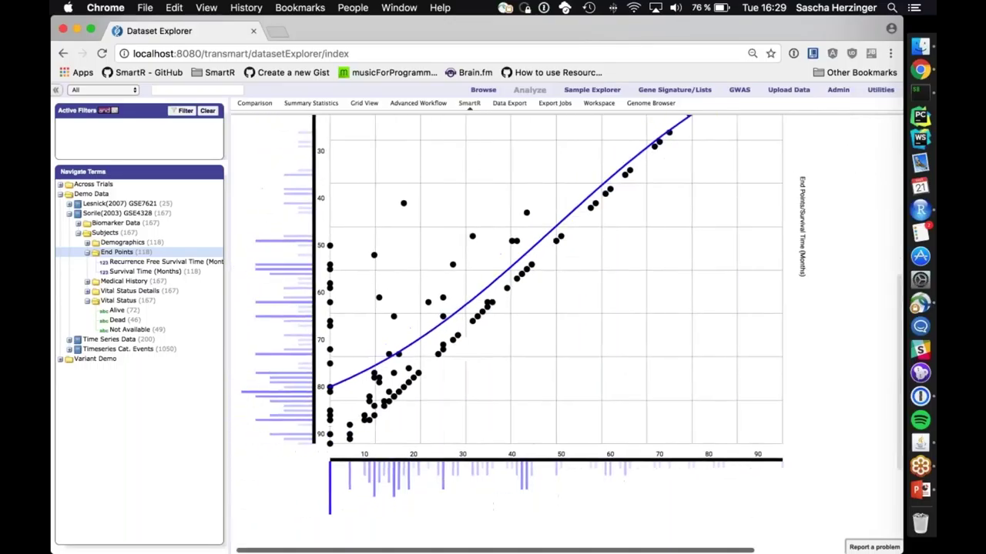
{"action": "scroll", "coordinate": [639, 212], "scroll_direction": "up", "scroll_amount": 4}
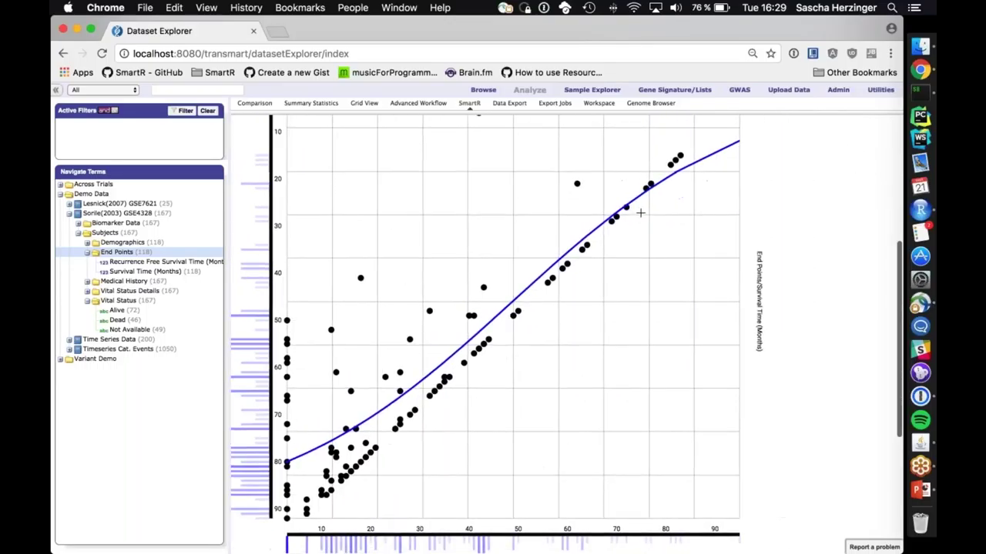
{"action": "scroll", "coordinate": [640, 212], "scroll_direction": "up", "scroll_amount": 2}
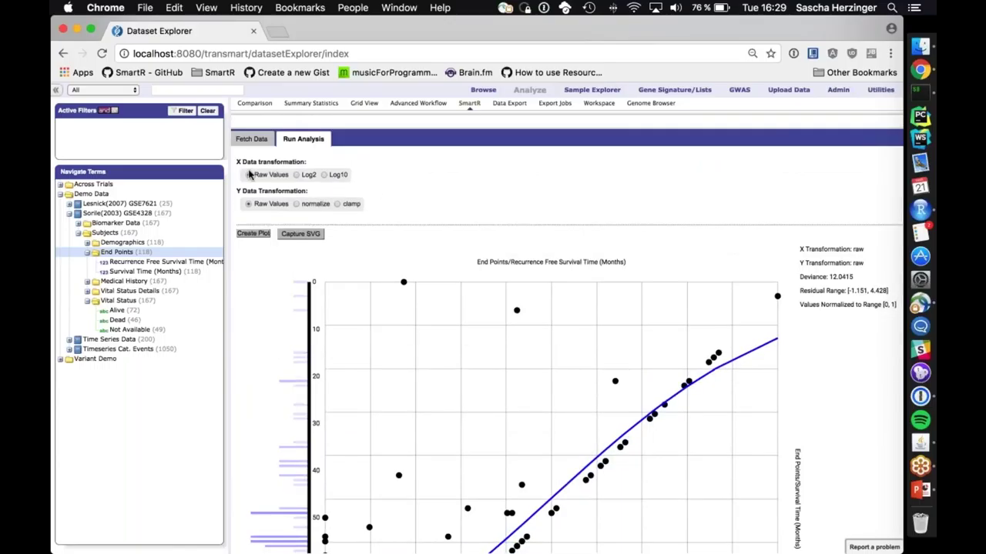
{"action": "scroll", "coordinate": [250, 174], "scroll_direction": "left", "scroll_amount": 1}
- Review the regression statistics, then brush-select the central block of points
{"action": "left_click_drag", "start_coordinate": [247, 161], "coordinate": [321, 162]}
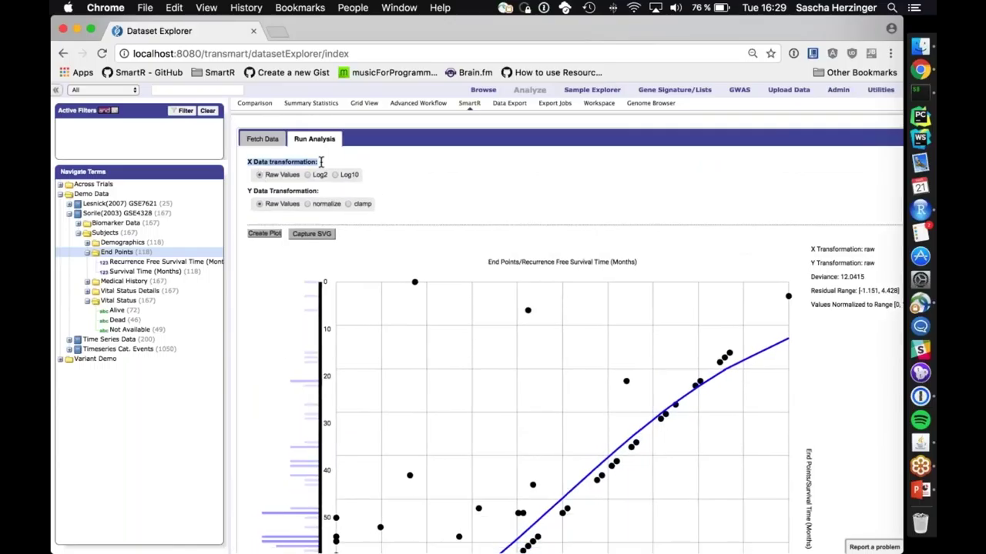
{"action": "left_click", "coordinate": [384, 167]}
{"action": "scroll", "coordinate": [581, 233], "scroll_direction": "right", "scroll_amount": 3}
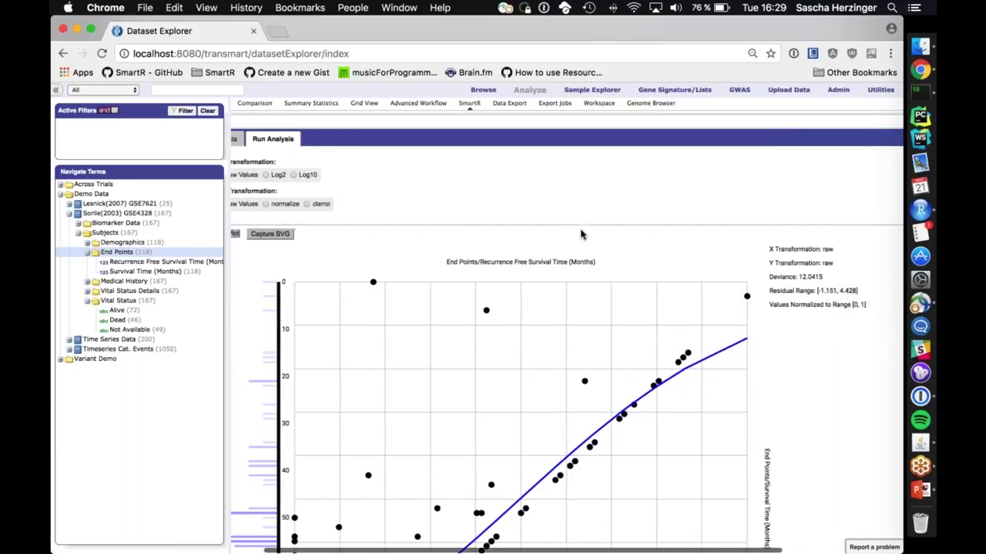
{"action": "scroll", "coordinate": [582, 234], "scroll_direction": "down", "scroll_amount": 1}
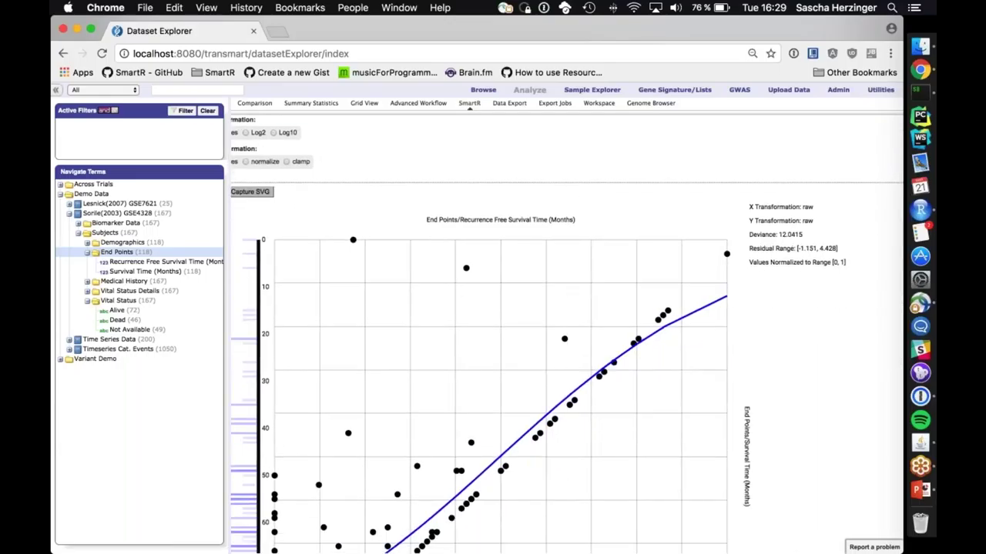
{"action": "left_click_drag", "start_coordinate": [797, 257], "coordinate": [750, 231]}
{"action": "left_click", "coordinate": [750, 231]}
{"action": "scroll", "coordinate": [751, 245], "scroll_direction": "down", "scroll_amount": 1}
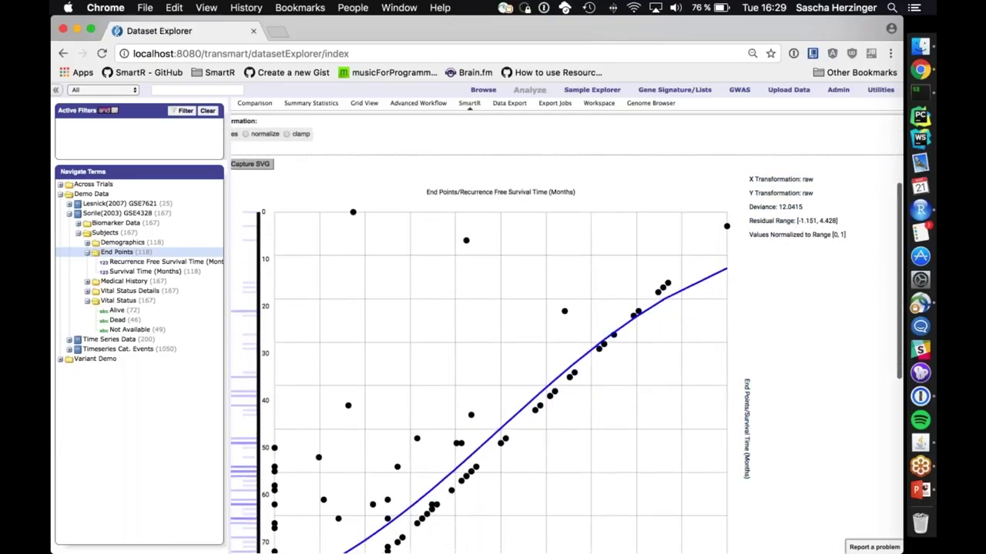
{"action": "scroll", "coordinate": [719, 349], "scroll_direction": "down", "scroll_amount": 2}
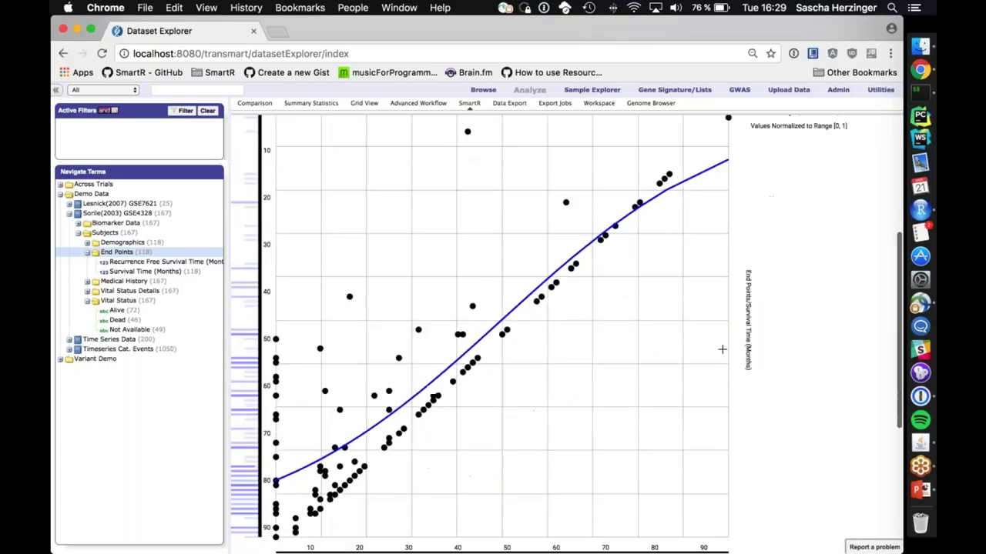
{"action": "left_click_drag", "start_coordinate": [591, 177], "coordinate": [408, 400]}
- Move and resize the brush over left, middle, bottom and upper-right points to compare fits
{"action": "left_click_drag", "start_coordinate": [381, 436], "coordinate": [369, 439]}
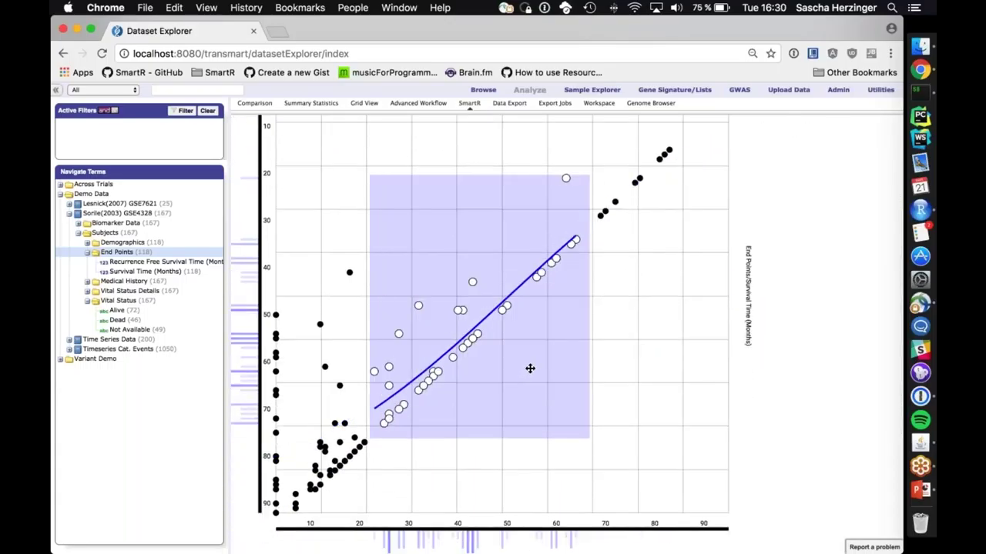
{"action": "scroll", "coordinate": [530, 369], "scroll_direction": "left", "scroll_amount": 2}
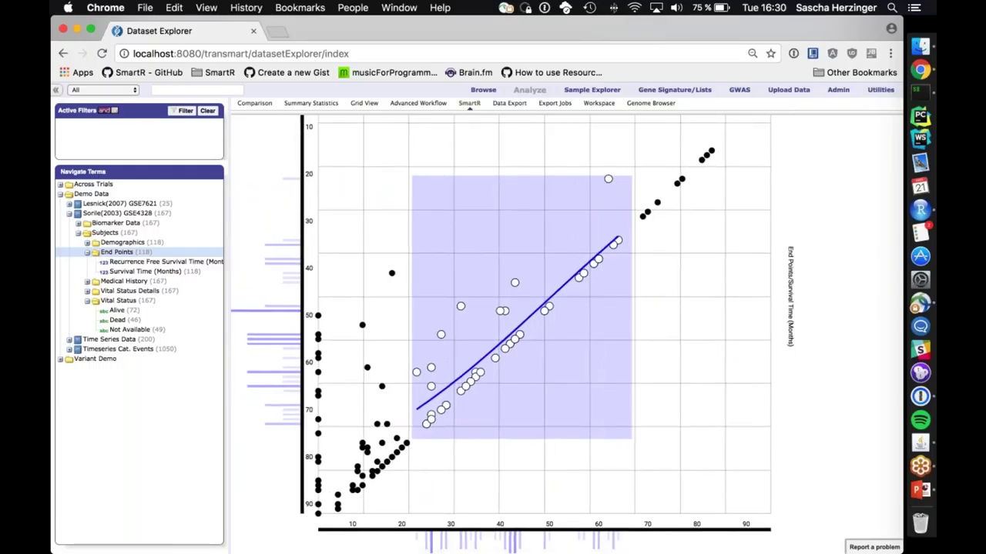
{"action": "left_click_drag", "start_coordinate": [459, 423], "coordinate": [418, 440]}
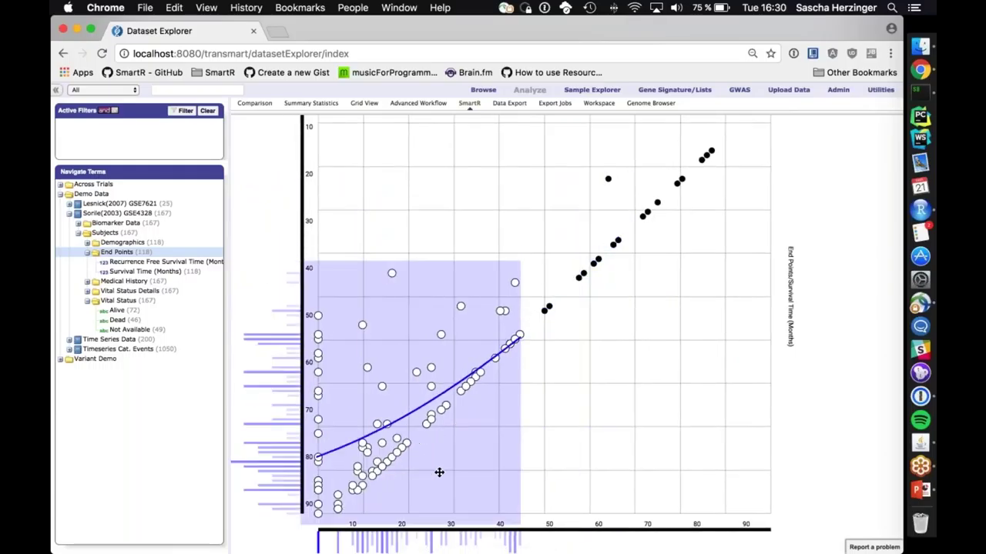
{"action": "mouse_move", "coordinate": [583, 327]}
{"action": "left_mouse_down"}
{"action": "mouse_move", "coordinate": [677, 272]}
{"action": "mouse_move", "coordinate": [587, 397]}
{"action": "left_mouse_up"}
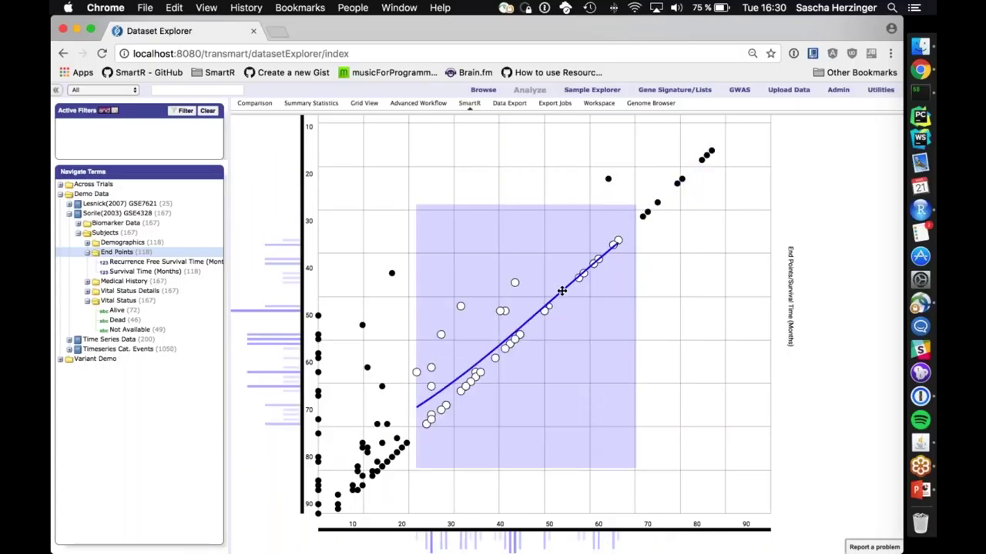
{"action": "left_click_drag", "start_coordinate": [526, 399], "coordinate": [418, 383]}
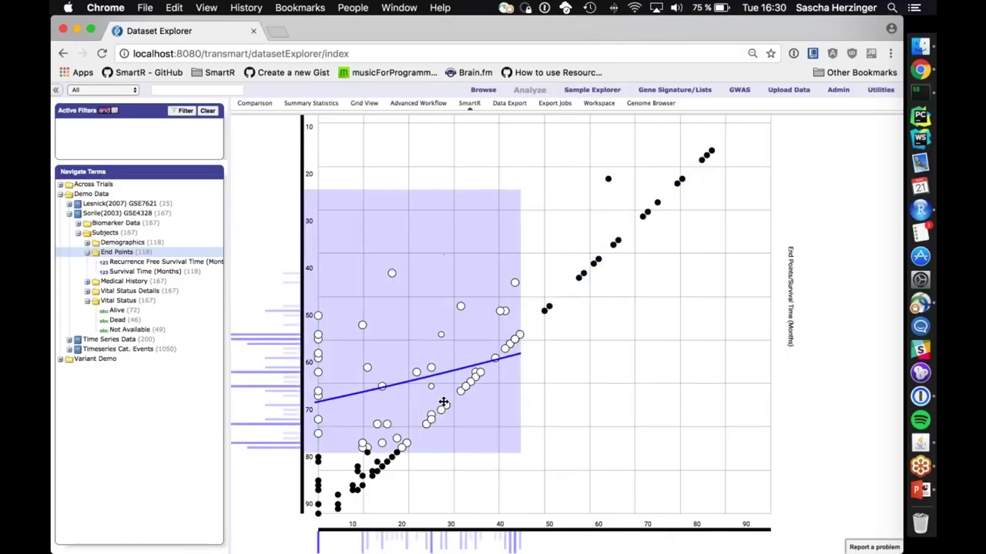
{"action": "left_click_drag", "start_coordinate": [443, 252], "coordinate": [441, 410]}
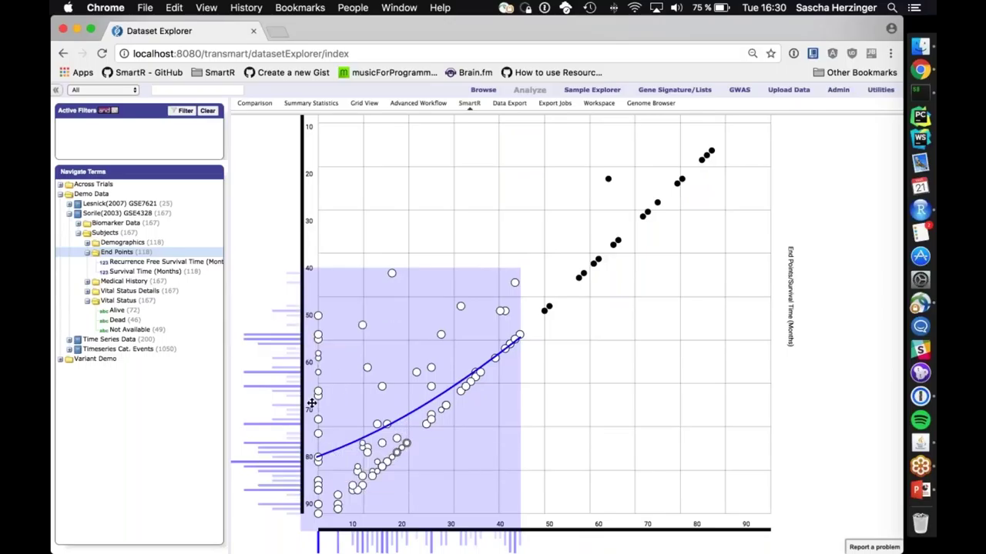
{"action": "left_click_drag", "start_coordinate": [524, 431], "coordinate": [650, 331]}
{"action": "mouse_move", "coordinate": [594, 358]}
{"action": "left_mouse_down"}
{"action": "mouse_move", "coordinate": [469, 389]}
{"action": "mouse_move", "coordinate": [440, 424]}
{"action": "left_mouse_up"}
- Clear the brush so the curve fits all points again, with deviance 12.0415
{"action": "left_click", "coordinate": [594, 403]}
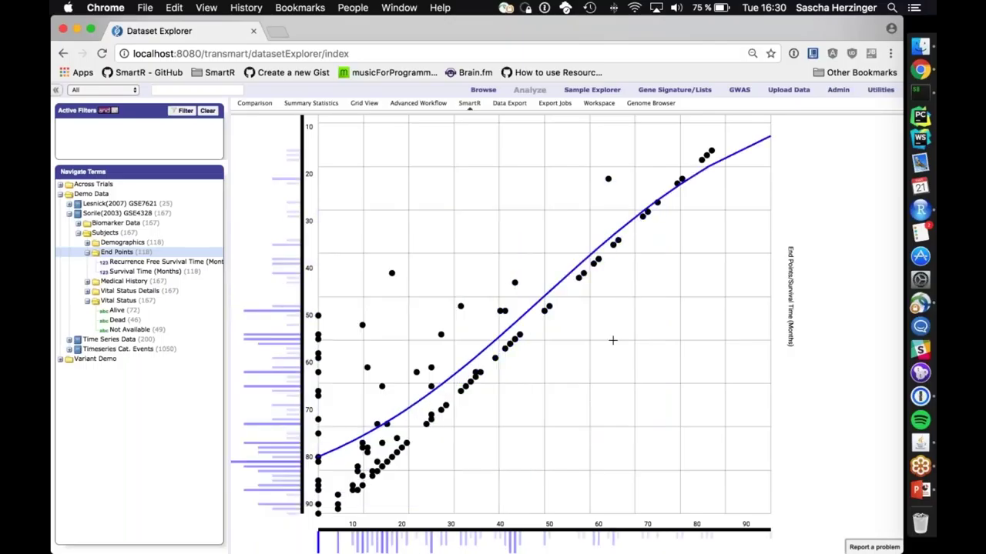
{"action": "scroll", "coordinate": [612, 339], "scroll_direction": "up", "scroll_amount": 2}
{"action": "left_click_drag", "start_coordinate": [363, 302], "coordinate": [670, 507]}
{"action": "left_click", "coordinate": [716, 392]}
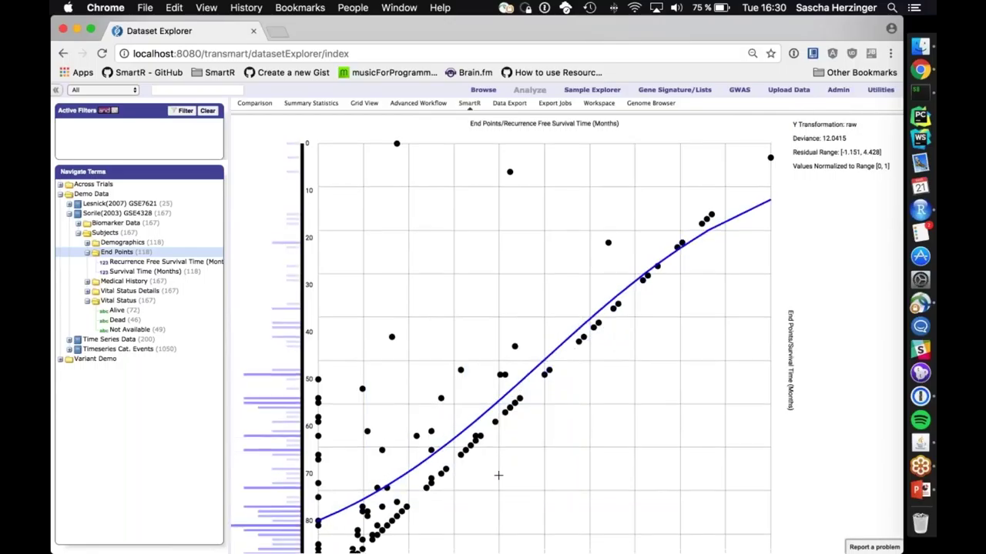
{"action": "scroll", "coordinate": [497, 475], "scroll_direction": "down", "scroll_amount": 3}
{"action": "scroll", "coordinate": [549, 353], "scroll_direction": "up", "scroll_amount": 4}
{"action": "scroll", "coordinate": [549, 354], "scroll_direction": "up", "scroll_amount": 5}
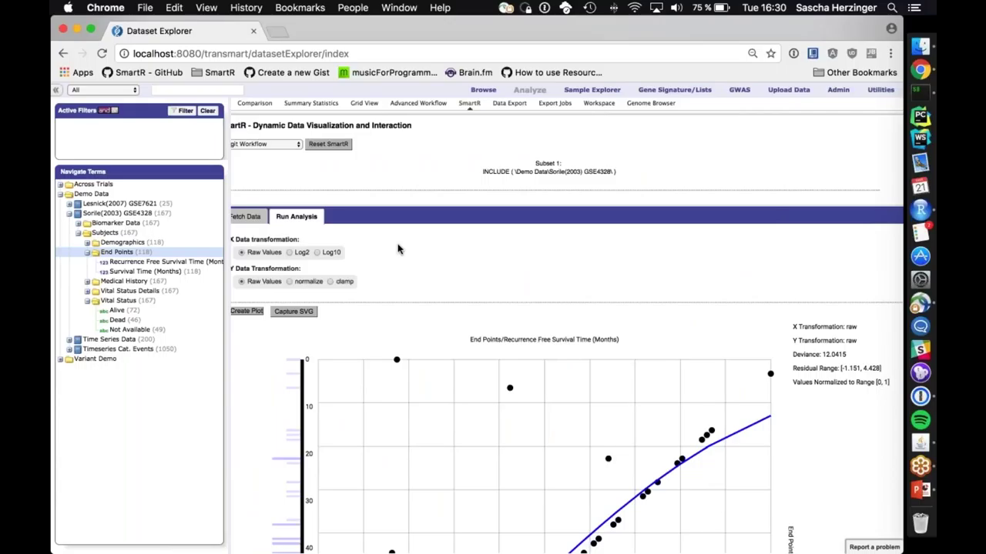
- Advance the slideshow to the Patientmapper slide and return to the Dataset Explorer window
{"action": "key", "text": "ctrl+Up"}
{"action": "left_click", "coordinate": [370, 310]}
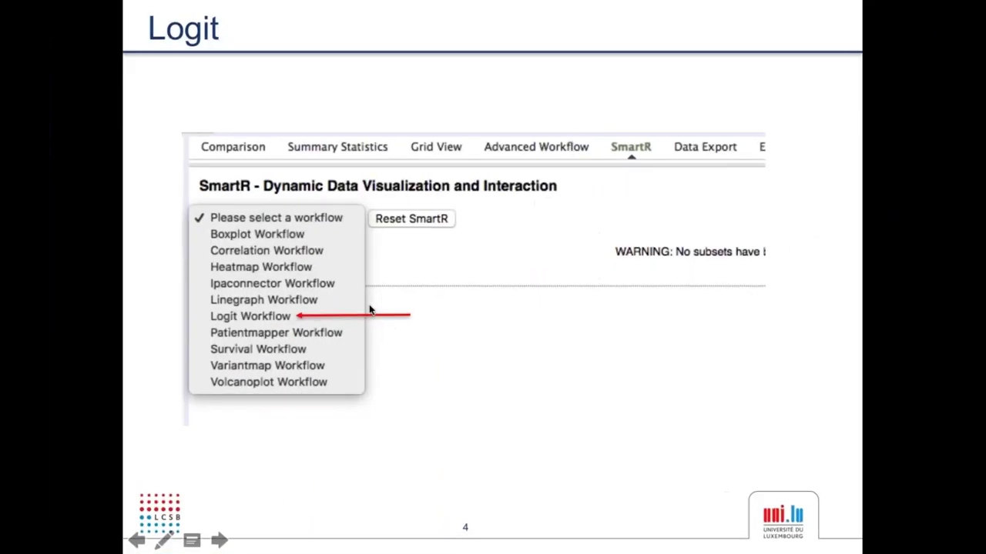
{"action": "key", "text": "Right"}
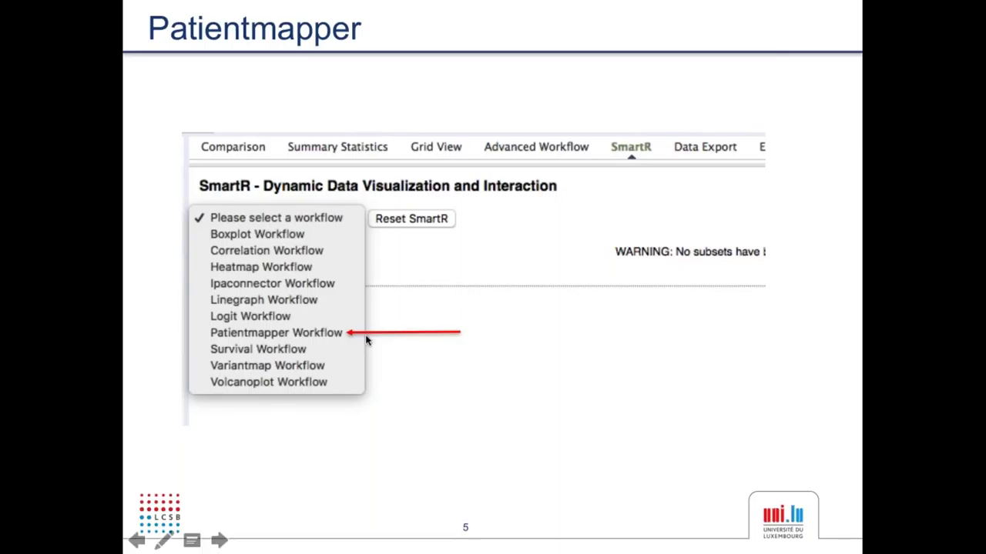
{"action": "key", "text": "ctrl+Up"}
{"action": "left_click", "coordinate": [587, 242]}
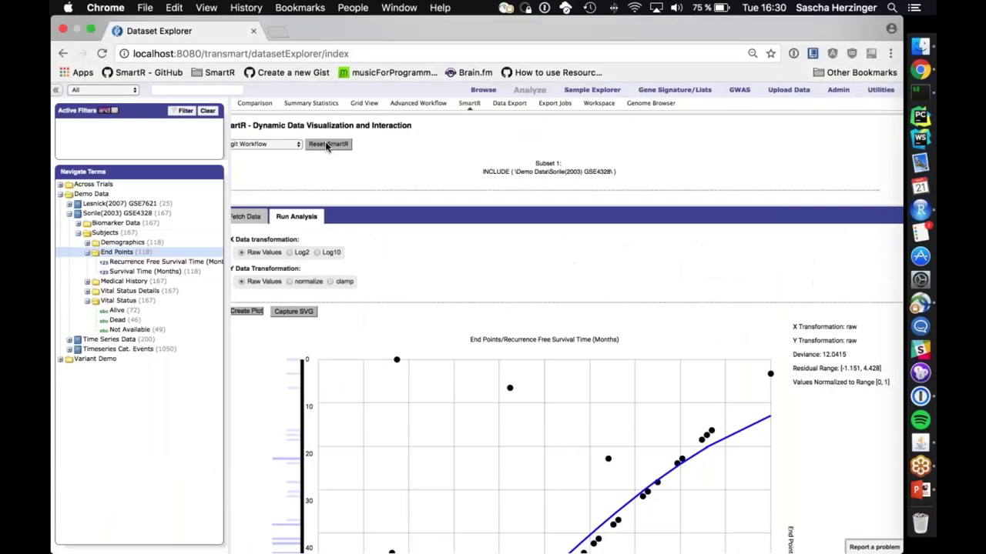
- Switch to the Patientmapper Workflow and browse the Sorlie(2003) study's folders in the tree
{"action": "left_click", "coordinate": [267, 146]}
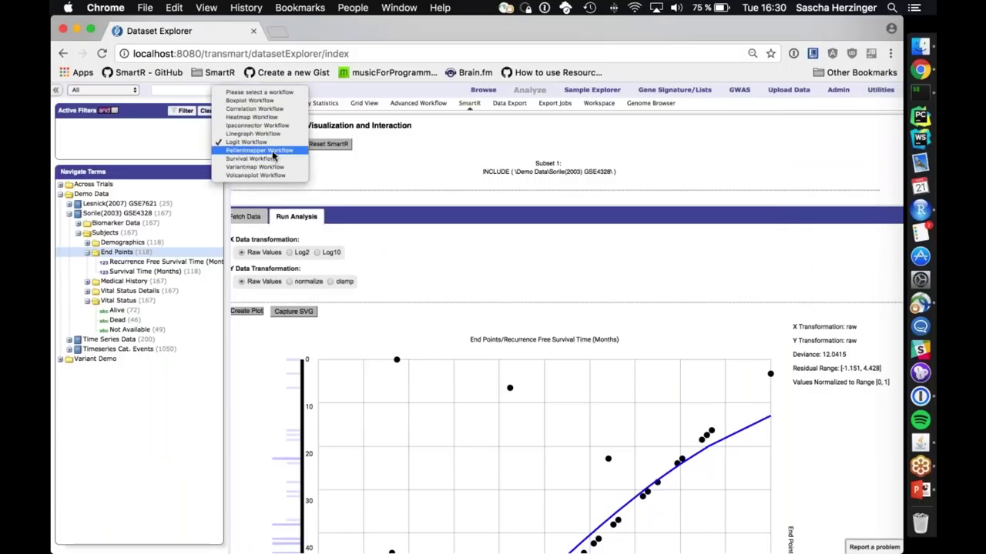
{"action": "left_click", "coordinate": [273, 150]}
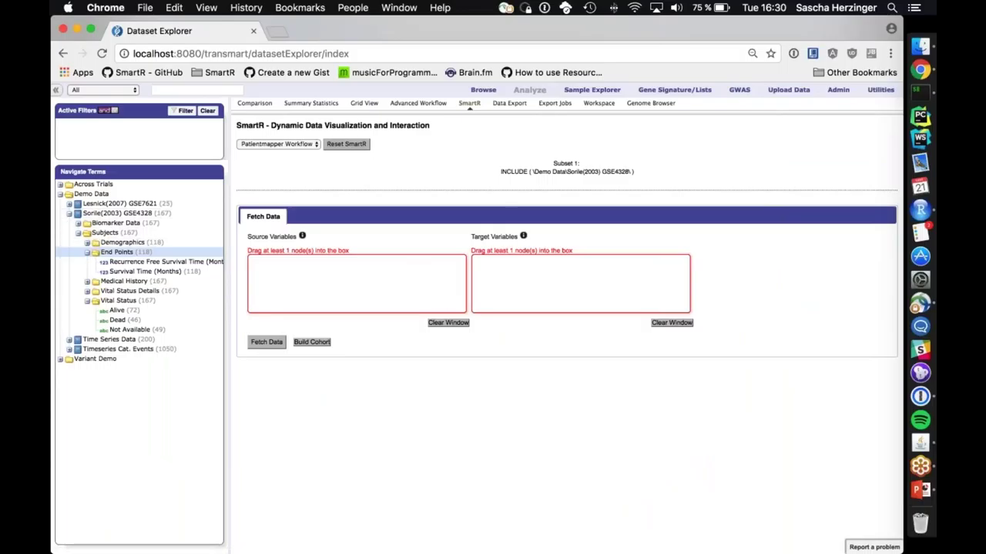
{"action": "left_click", "coordinate": [78, 232]}
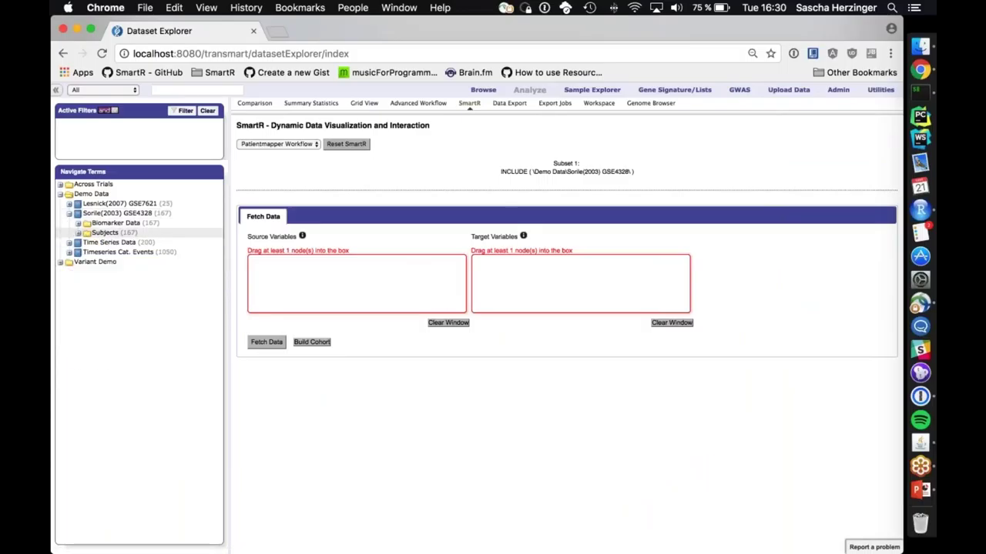
{"action": "left_click", "coordinate": [67, 214]}
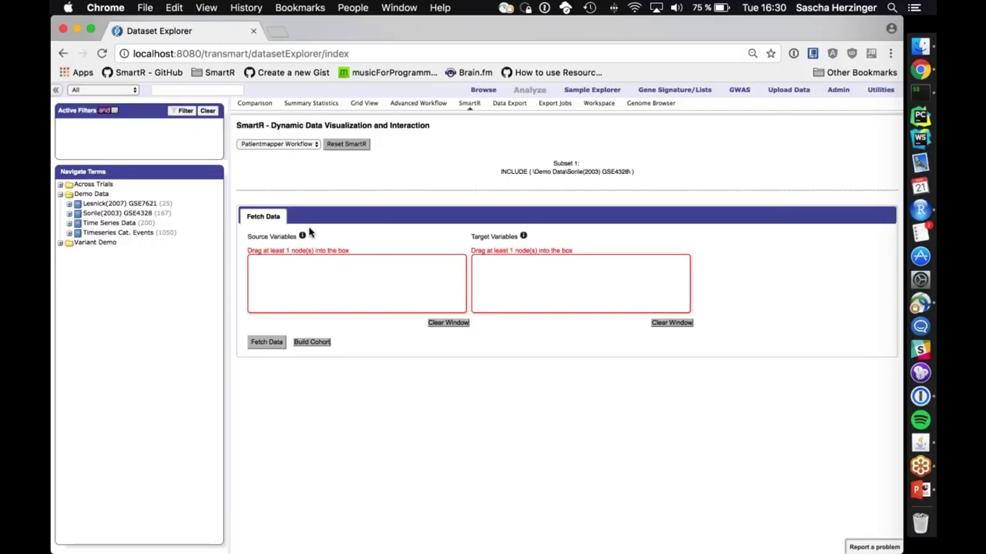
{"action": "left_click", "coordinate": [68, 213]}
{"action": "left_click", "coordinate": [79, 224]}
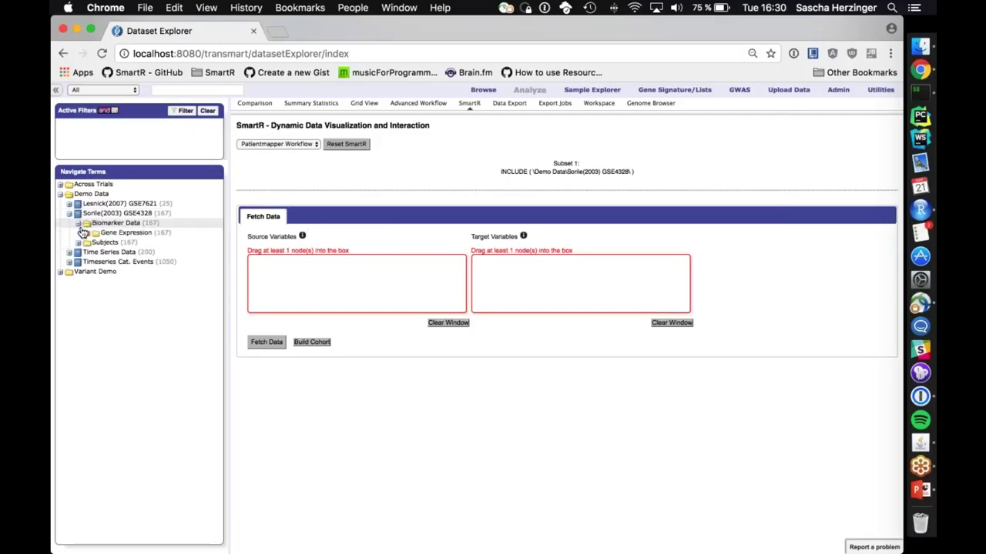
{"action": "left_click", "coordinate": [78, 223]}
{"action": "left_click", "coordinate": [68, 213]}
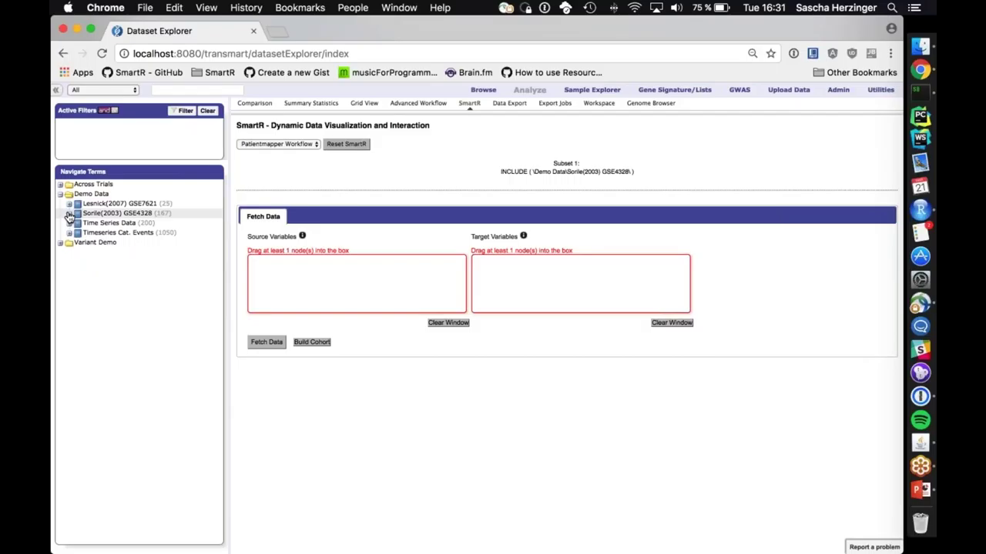
{"action": "left_click", "coordinate": [68, 213]}
{"action": "left_click", "coordinate": [78, 233]}
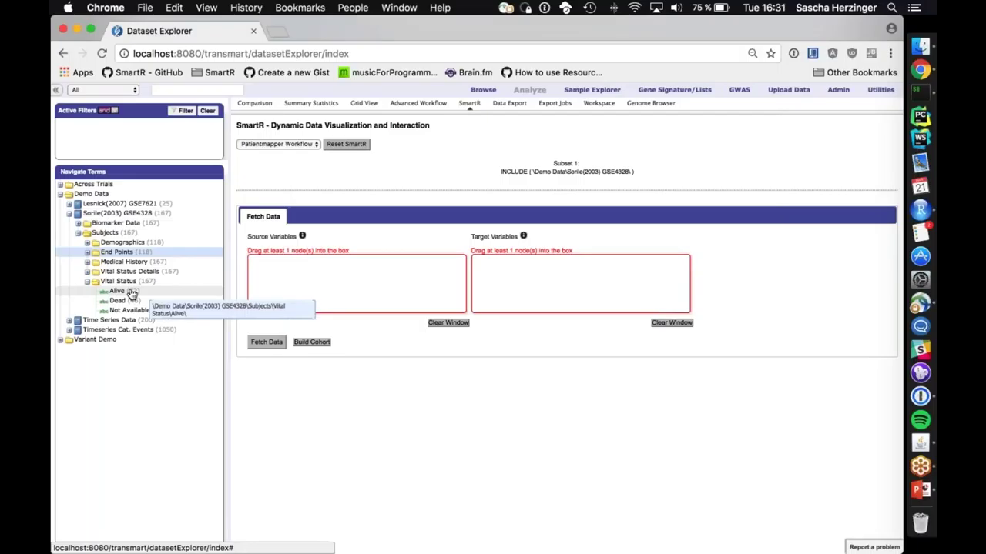
{"action": "left_click", "coordinate": [87, 282]}
{"action": "left_click", "coordinate": [86, 282]}
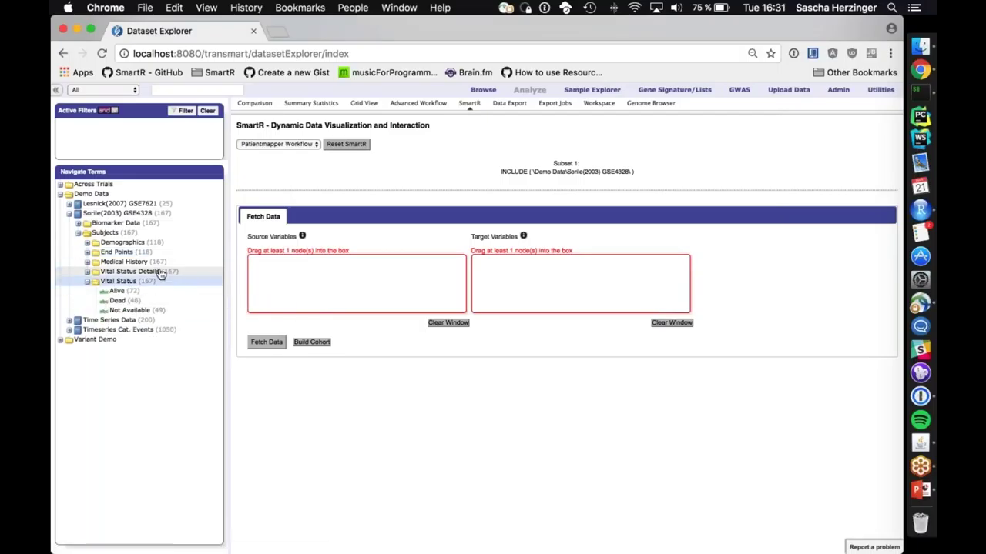
{"action": "left_click", "coordinate": [78, 232]}
{"action": "left_click", "coordinate": [78, 233]}
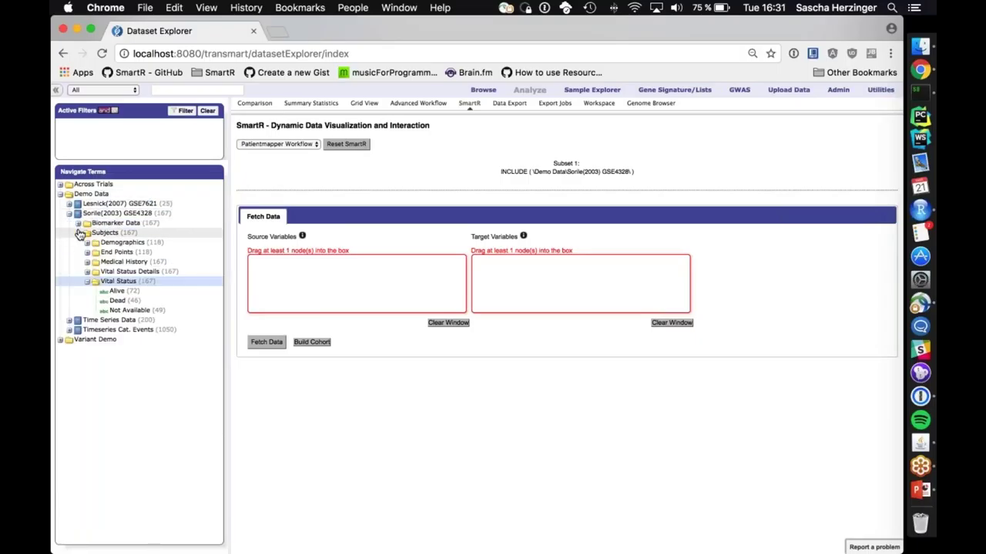
{"action": "left_click", "coordinate": [78, 233]}
{"action": "left_click", "coordinate": [70, 213]}
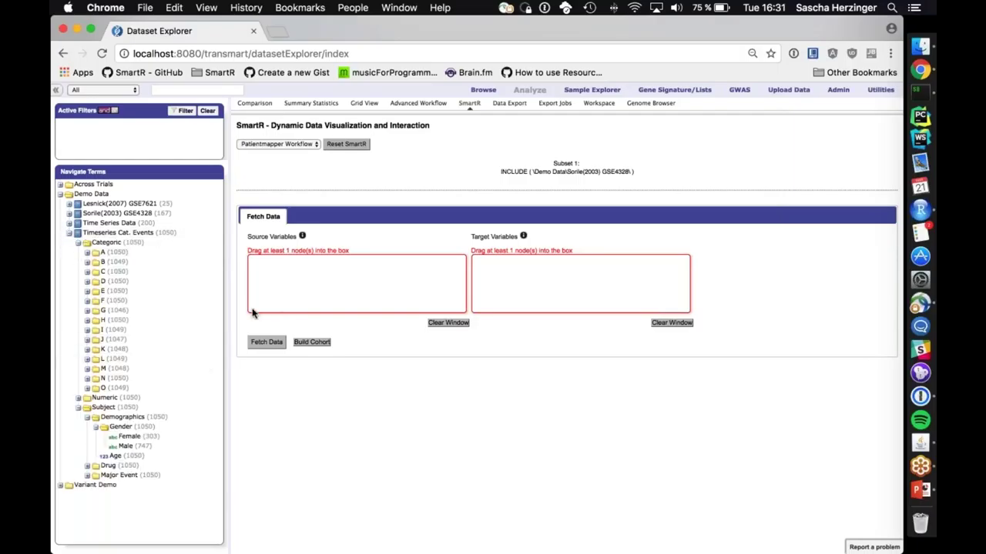
- Add Sorlie(2003) Subjects > Vital Status (Alive, Dead, Not Available) as a source variable
{"action": "left_click", "coordinate": [78, 407]}
{"action": "left_click", "coordinate": [69, 233]}
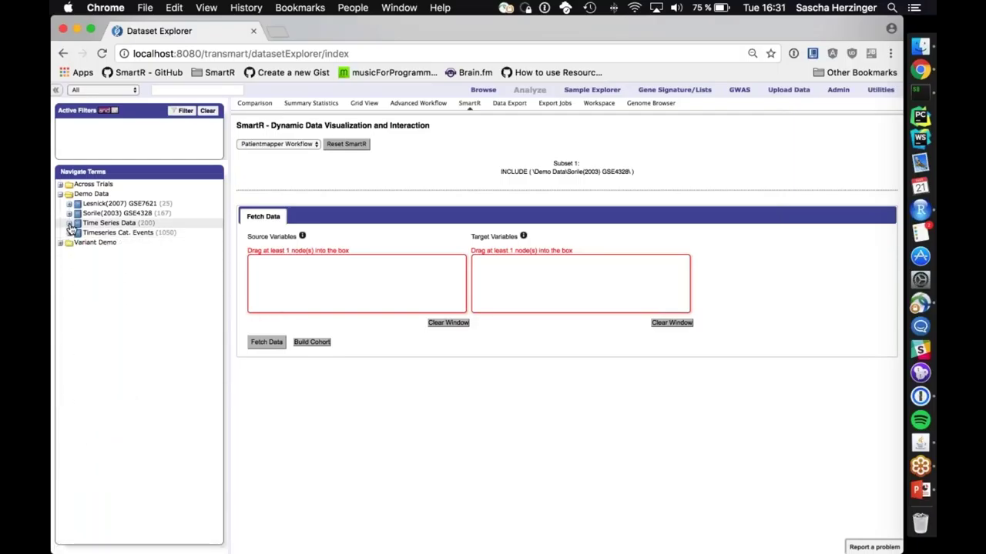
{"action": "left_click", "coordinate": [68, 222]}
{"action": "left_click", "coordinate": [69, 213]}
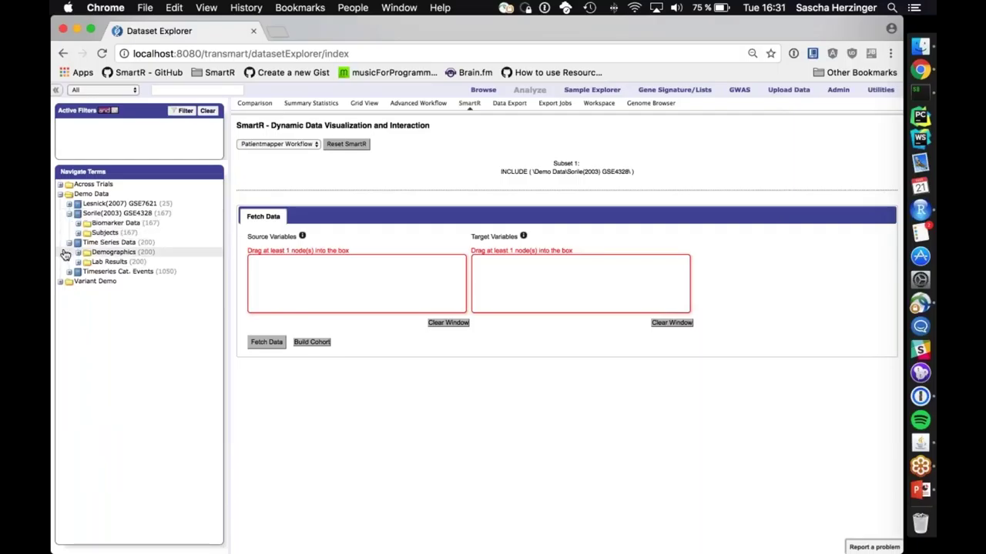
{"action": "left_click", "coordinate": [69, 242]}
{"action": "left_click", "coordinate": [78, 233]}
{"action": "left_click", "coordinate": [87, 281]}
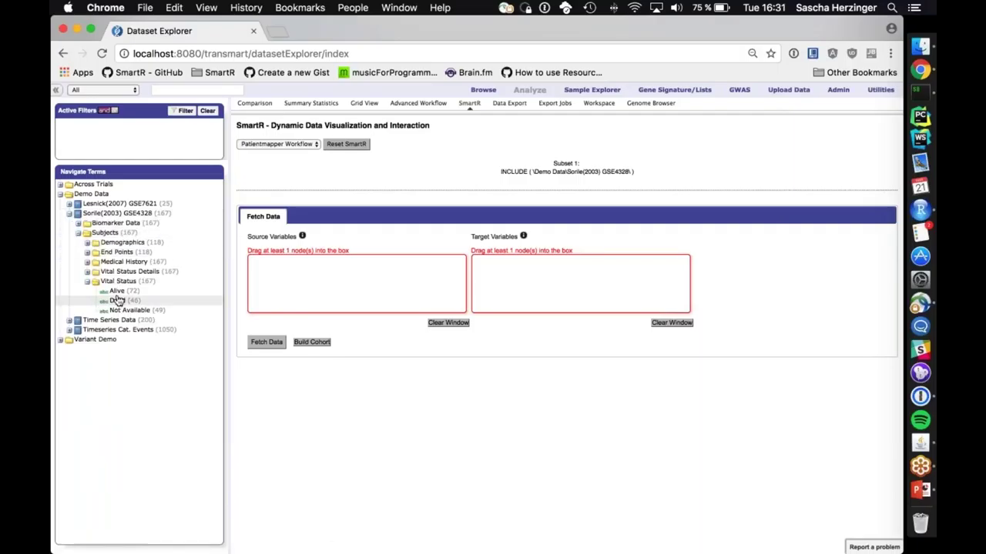
{"action": "left_click_drag", "start_coordinate": [91, 282], "coordinate": [328, 301]}
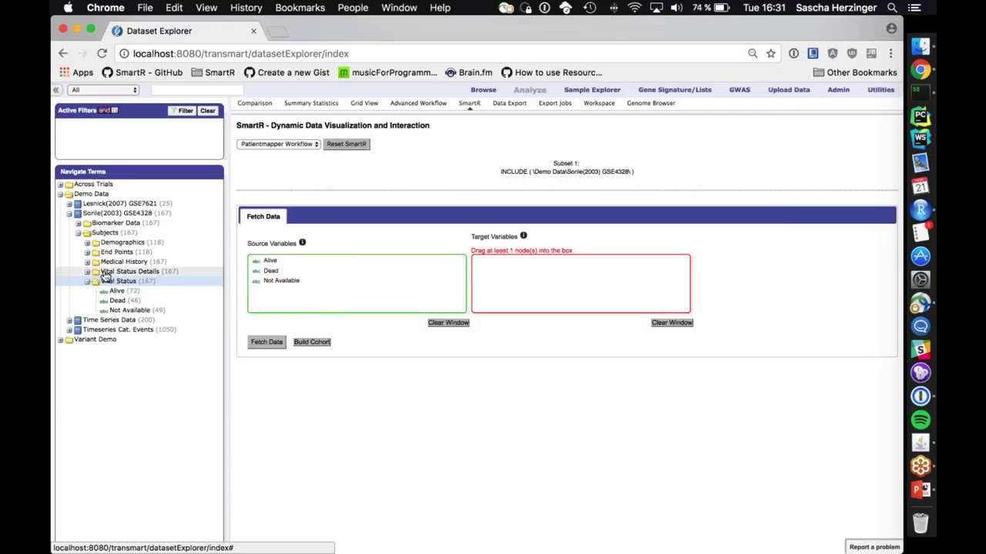
- Add Vital Status as a target variable, then clear both the Source and Target Variables boxes
{"action": "left_click_drag", "start_coordinate": [117, 282], "coordinate": [656, 294]}
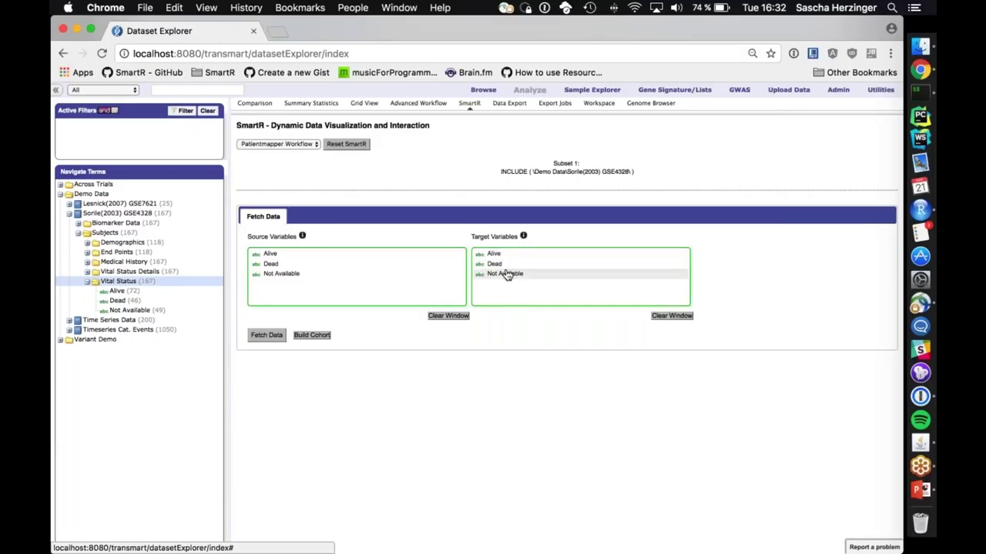
{"action": "left_click", "coordinate": [448, 316]}
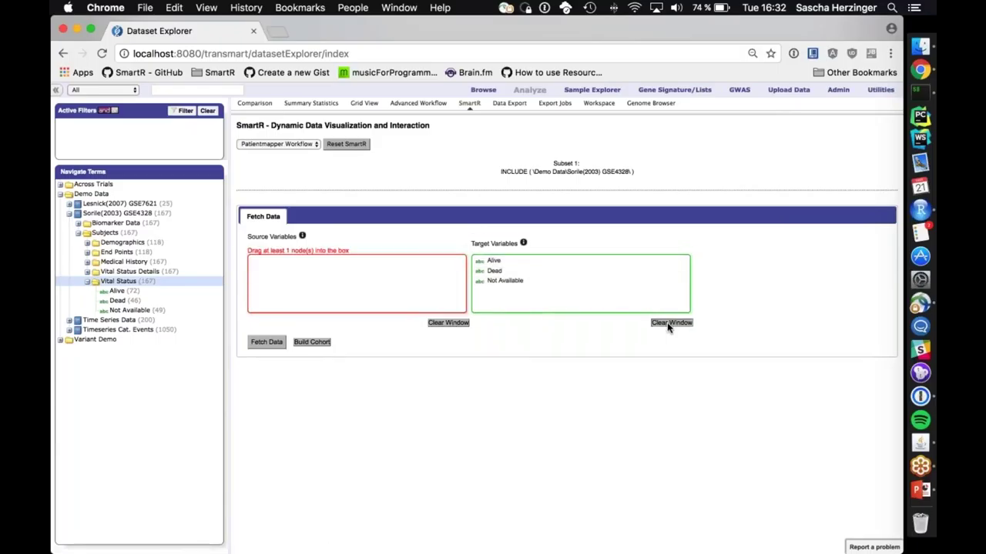
{"action": "left_click", "coordinate": [670, 323]}
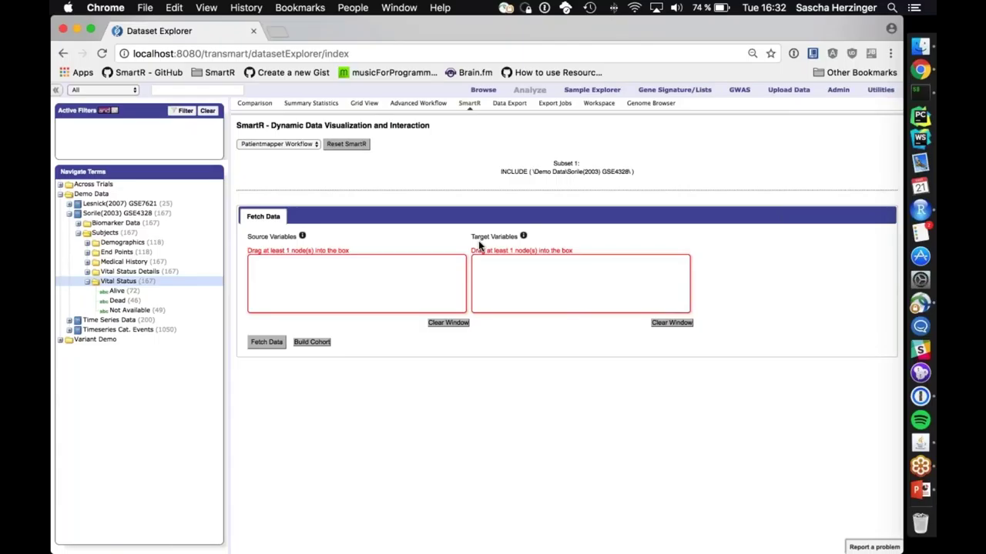
{"action": "mouse_move", "coordinate": [523, 237]}
- Open the SmartR workflow dropdown to list the available workflows
{"action": "left_click", "coordinate": [282, 144]}
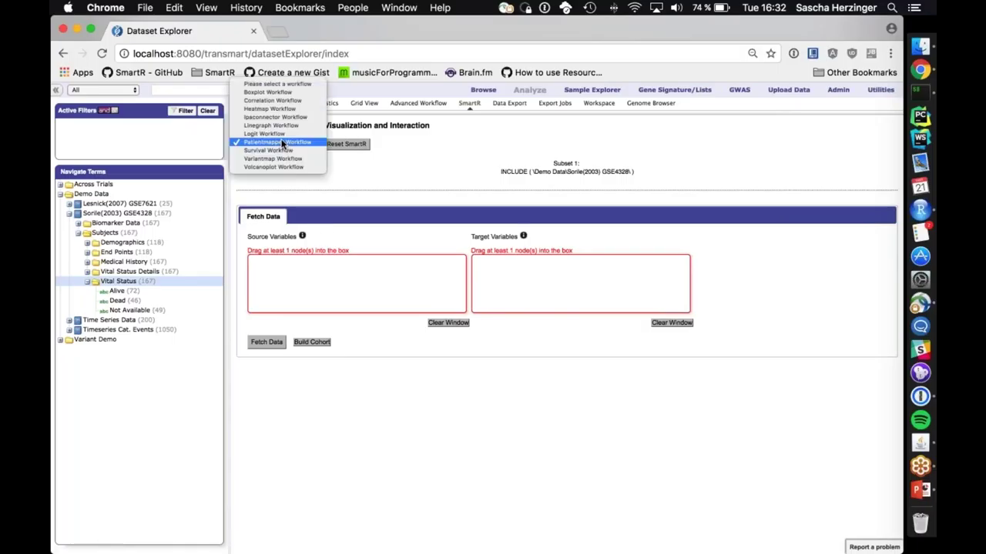
- Keep Patientmapper Workflow selected and bring the Survival Analysis slide show forward
{"action": "left_click", "coordinate": [283, 144]}
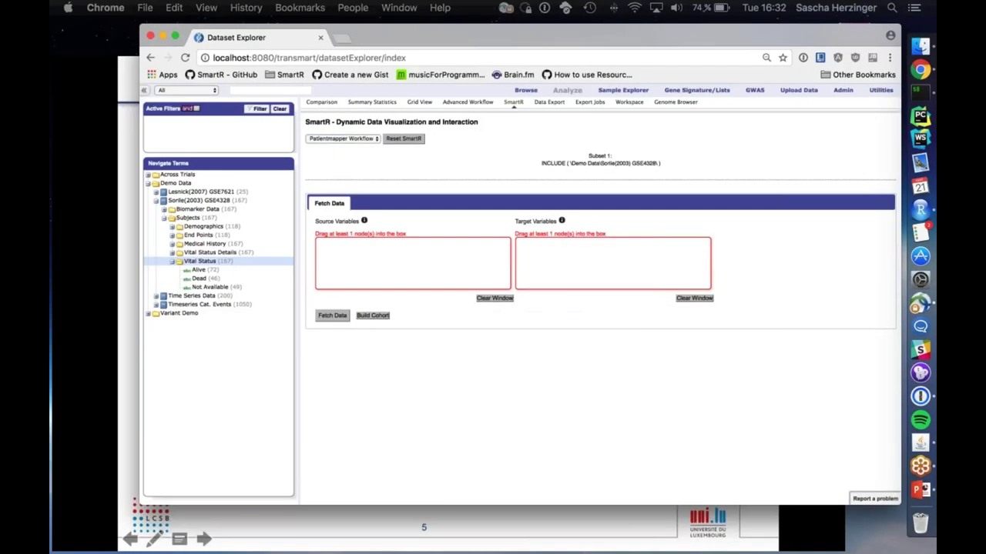
{"action": "key", "text": "ctrl+Up"}
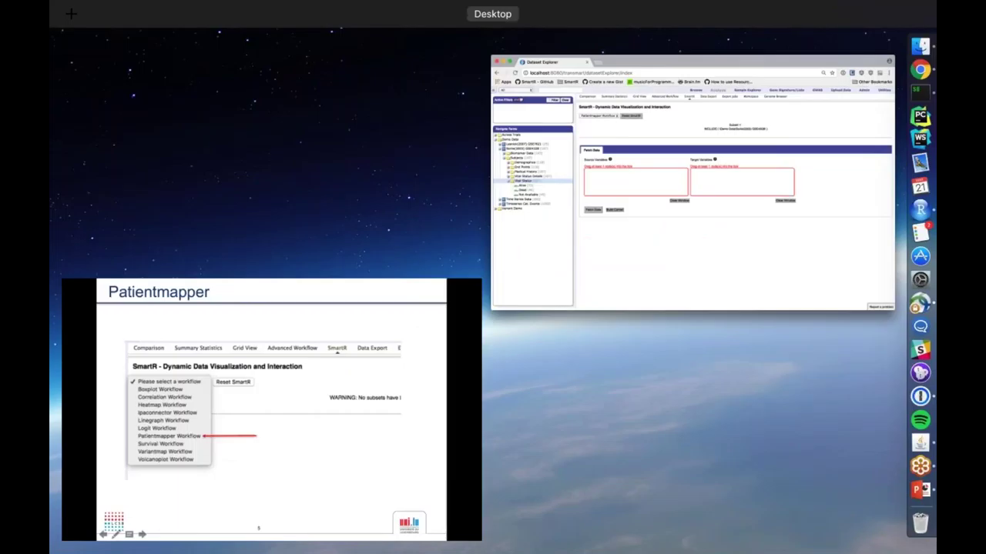
{"action": "left_click", "coordinate": [285, 360]}
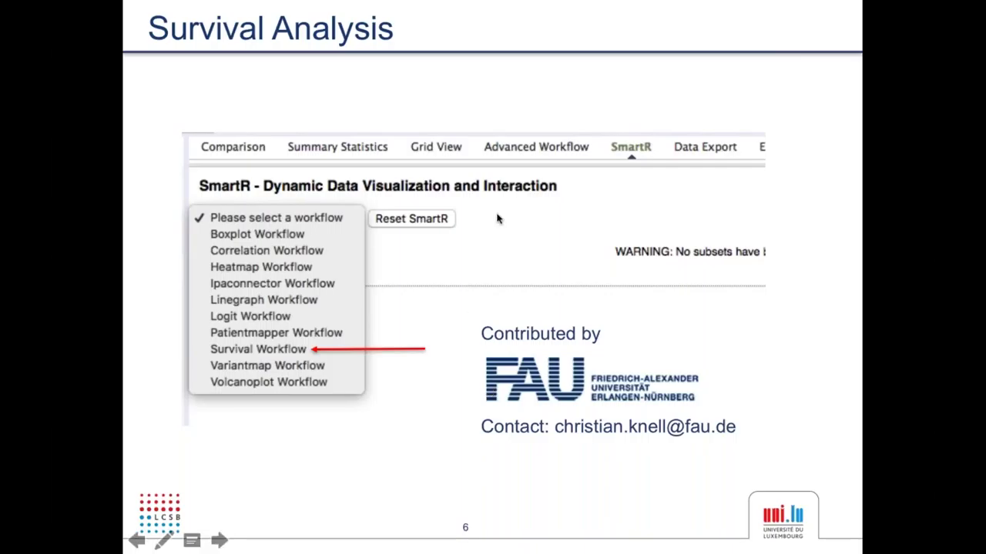
- Return to the Dataset Explorer browser window and collapse Vital Status in the tree
{"action": "key", "text": "ctrl+Up"}
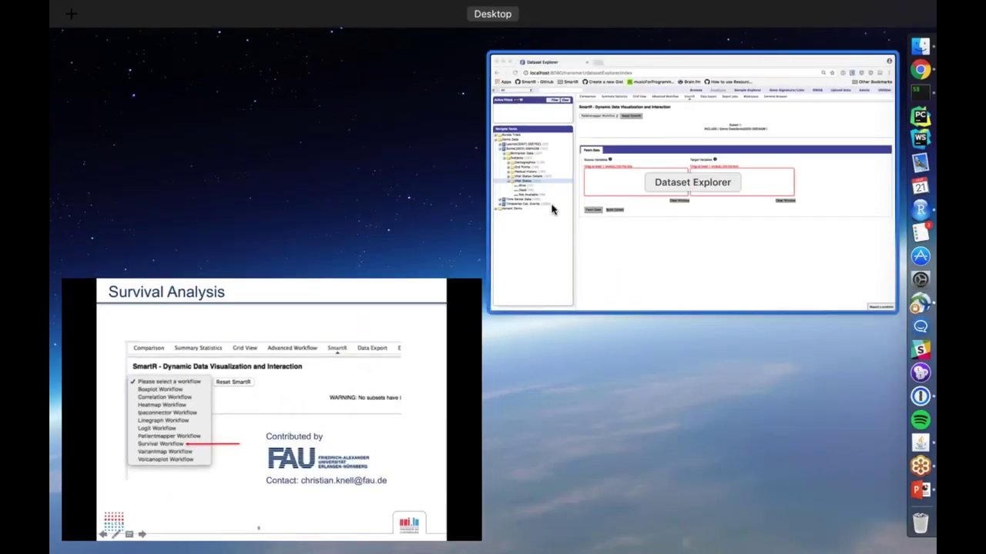
{"action": "left_click", "coordinate": [586, 233]}
{"action": "left_click", "coordinate": [87, 281]}
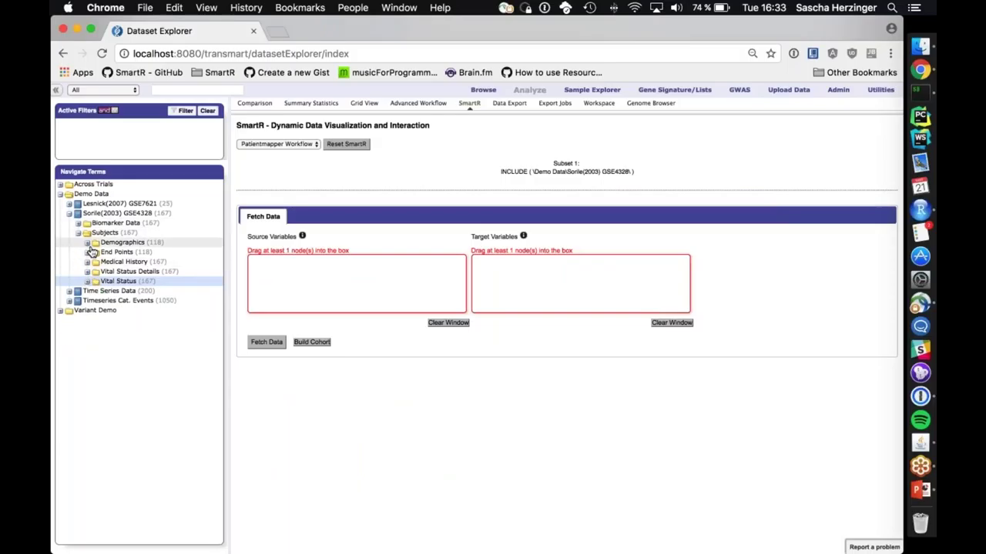
- Expand End Points, switch SmartR to the Survival Workflow, and glance at the slide show
{"action": "left_click", "coordinate": [87, 252]}
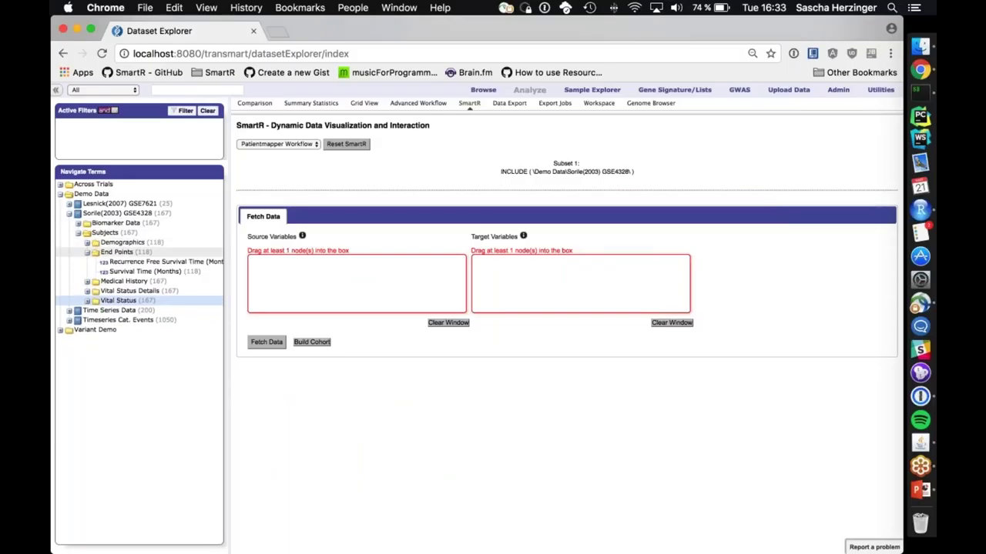
{"action": "left_click", "coordinate": [263, 144]}
{"action": "left_click", "coordinate": [277, 150]}
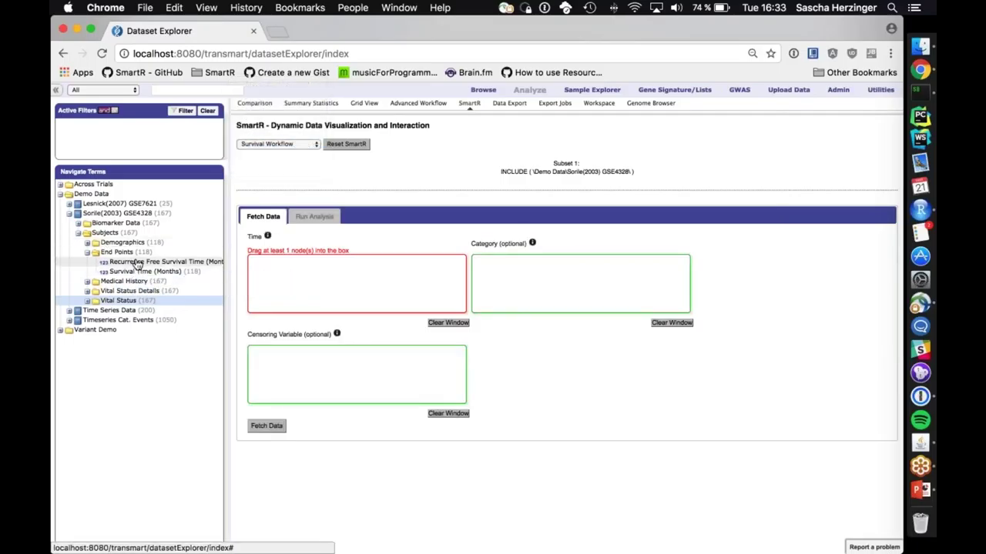
{"action": "key", "text": "ctrl+Up"}
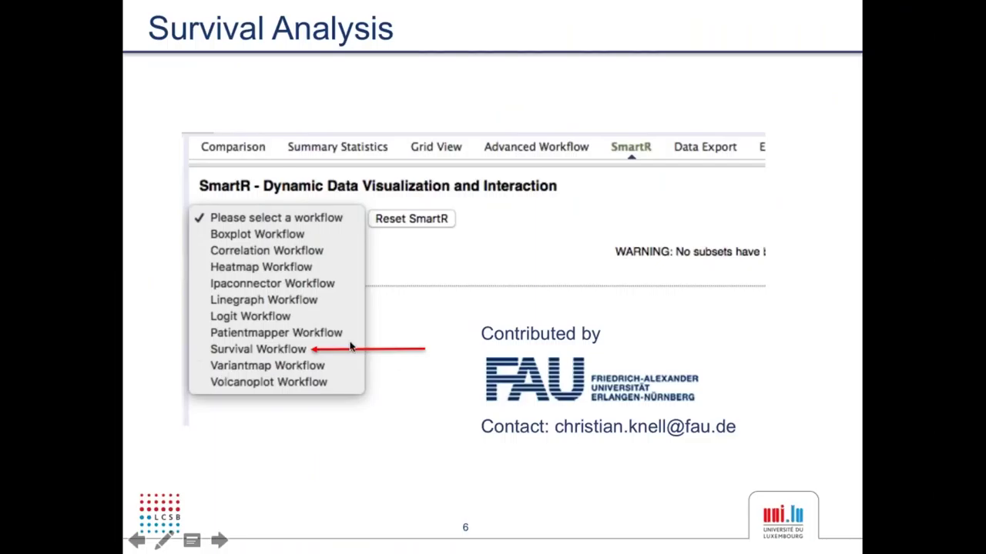
{"action": "key", "text": "ctrl+Up"}
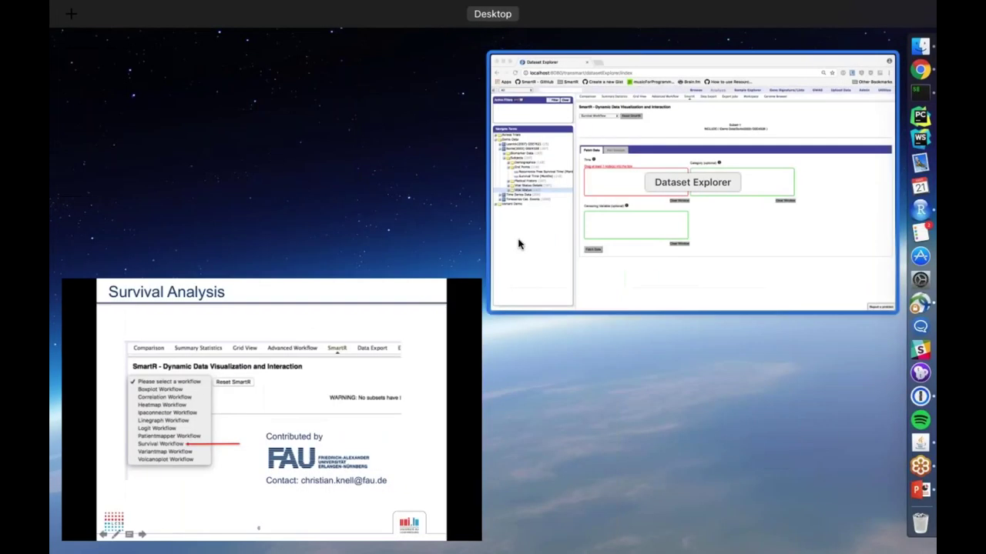
{"action": "left_click", "coordinate": [519, 241]}
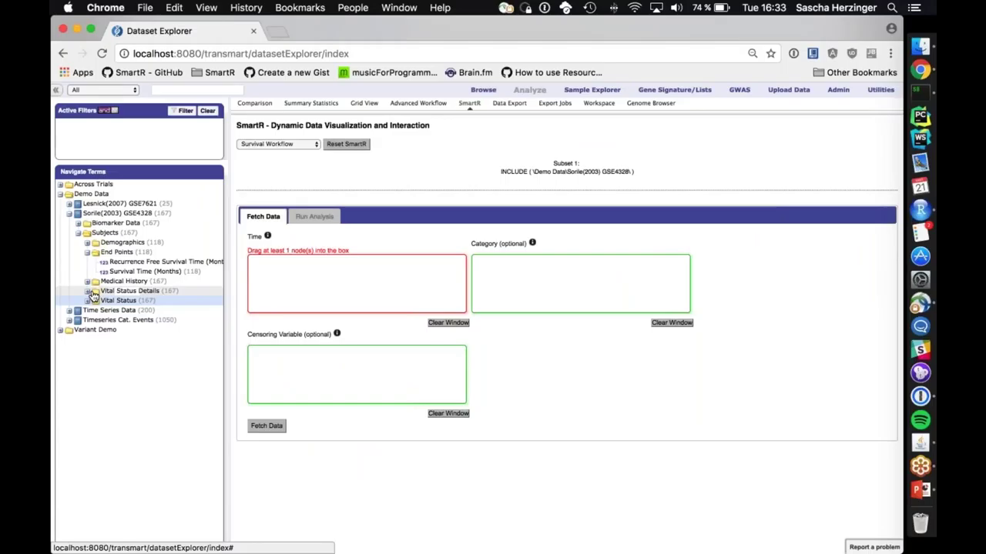
- Expand Vital Status and place Survival Time (Months) as the Time variable
{"action": "left_click", "coordinate": [87, 292]}
{"action": "left_click", "coordinate": [88, 293]}
{"action": "left_click", "coordinate": [88, 301]}
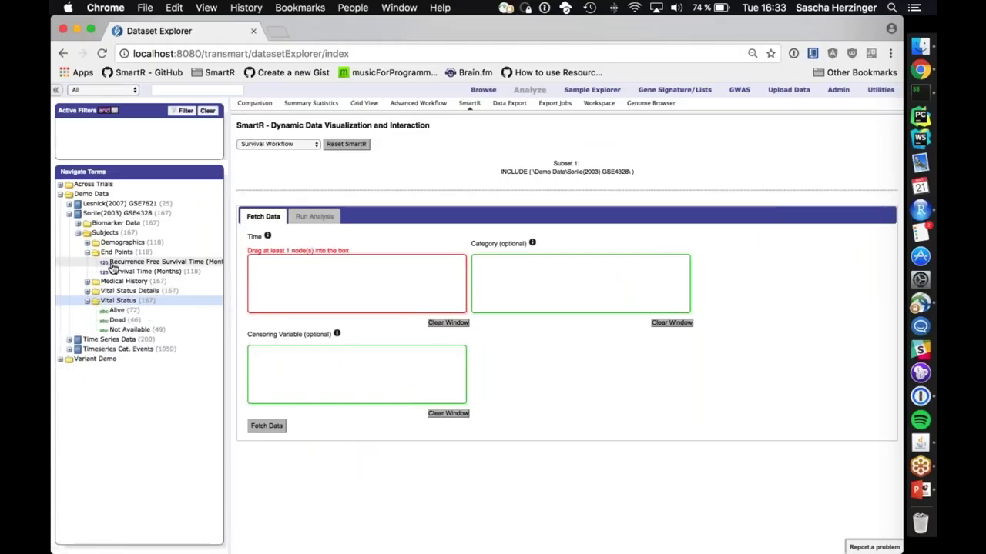
{"action": "left_click_drag", "start_coordinate": [145, 271], "coordinate": [313, 286]}
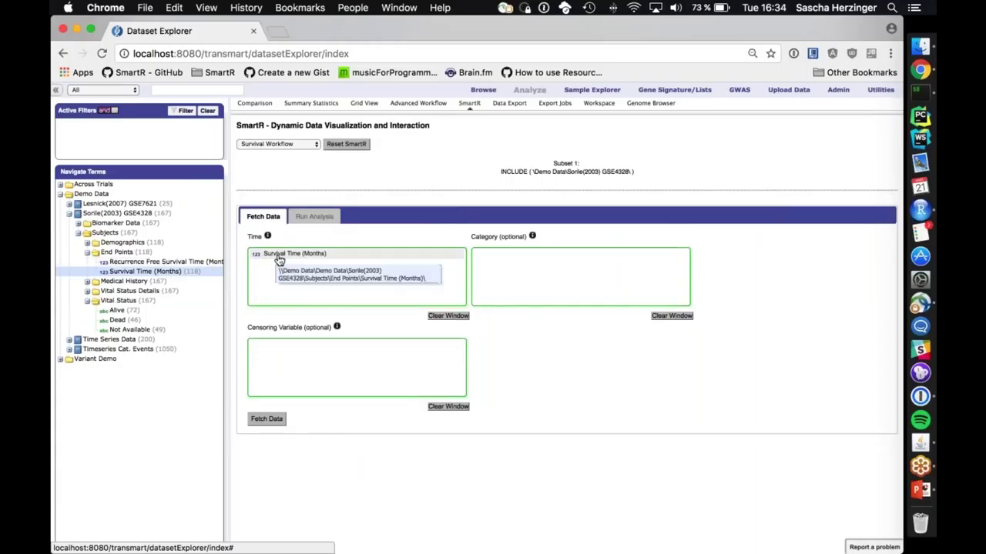
- Collapse End Points and Vital Status, then expand Medical History > Cancer Stage > TNM Category
{"action": "left_click", "coordinate": [87, 252]}
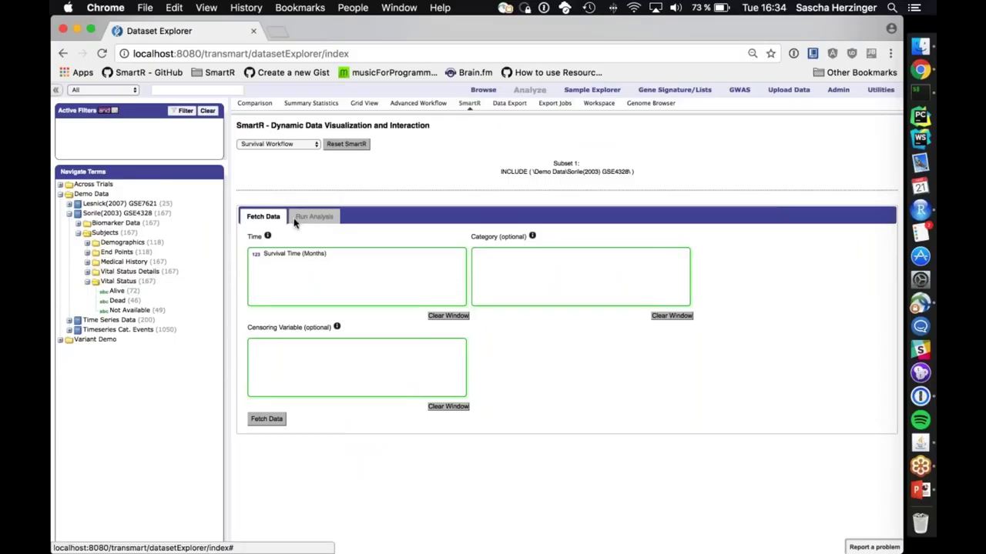
{"action": "left_click", "coordinate": [87, 281]}
{"action": "left_click", "coordinate": [87, 261]}
{"action": "left_click", "coordinate": [87, 262]}
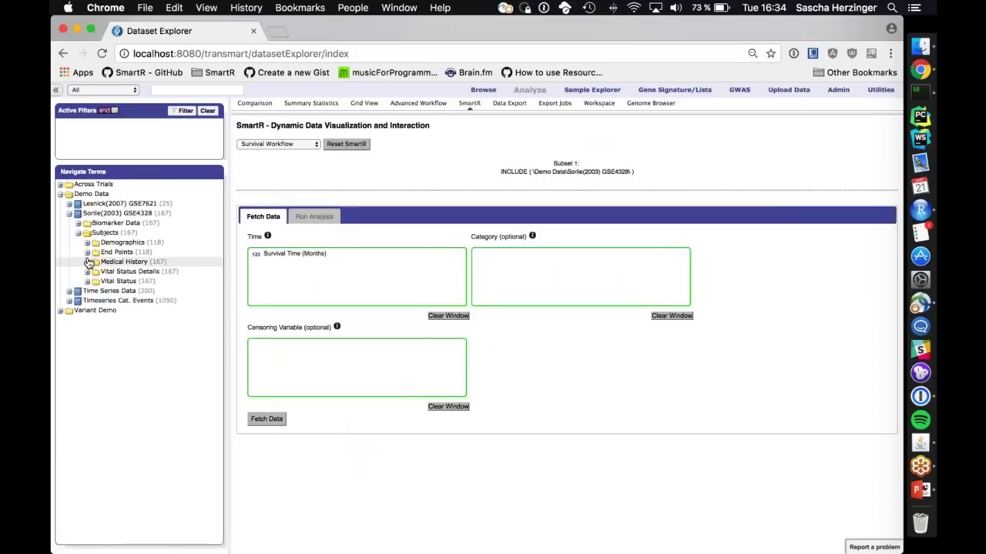
{"action": "left_click", "coordinate": [87, 261]}
{"action": "left_click", "coordinate": [95, 271]}
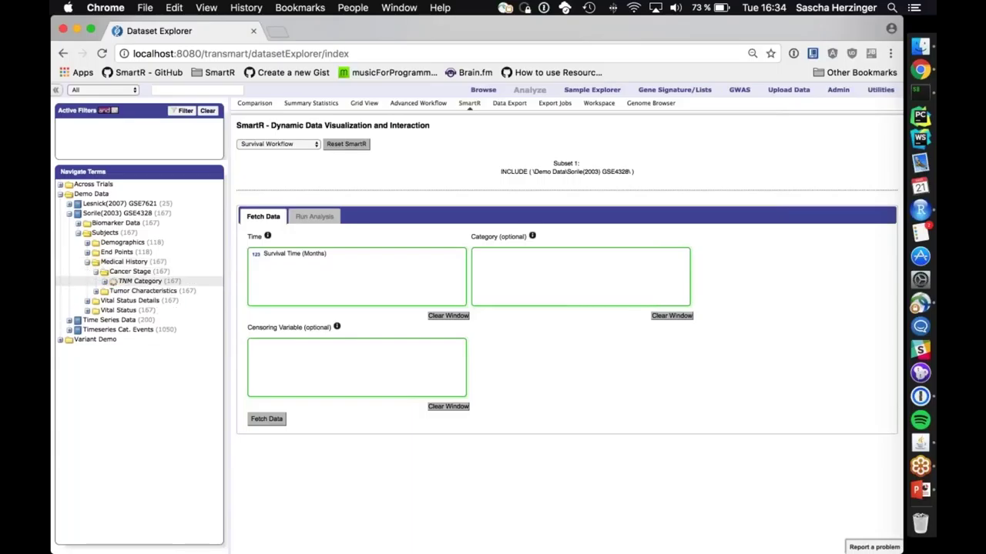
{"action": "left_click", "coordinate": [104, 281]}
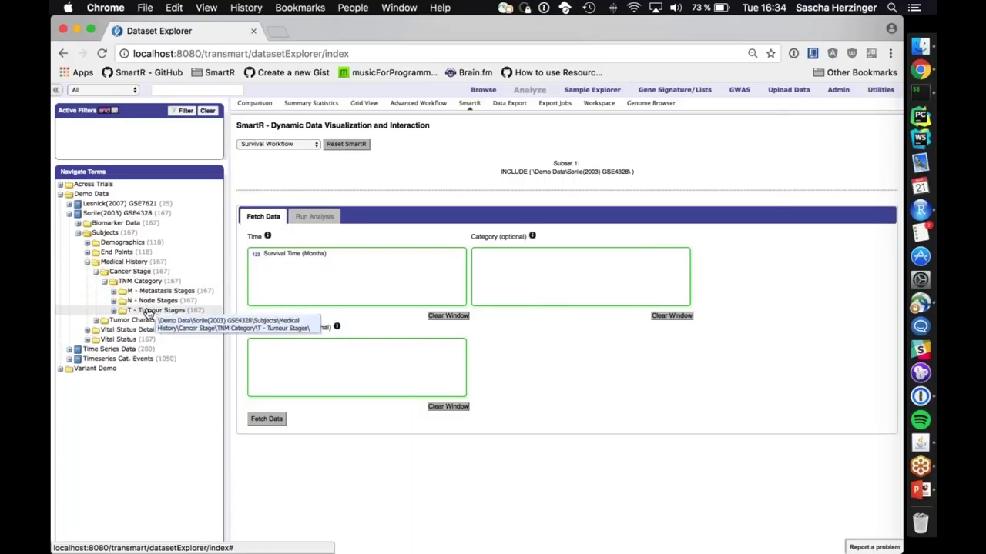
- Use N - Node Stages as the category, fetch the data, and open the plot options
{"action": "left_click_drag", "start_coordinate": [146, 301], "coordinate": [589, 271]}
{"action": "left_click", "coordinate": [267, 419]}
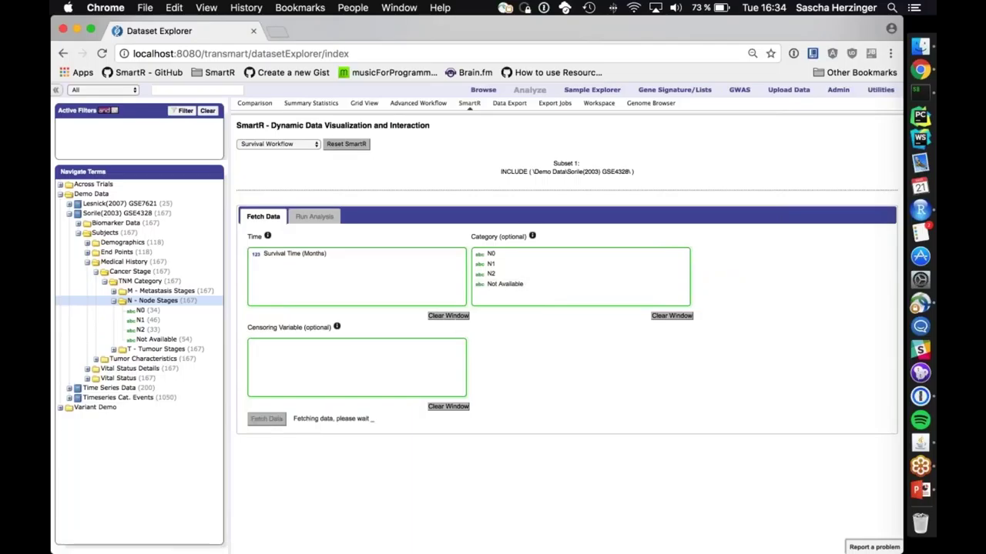
{"action": "left_click", "coordinate": [316, 218]}
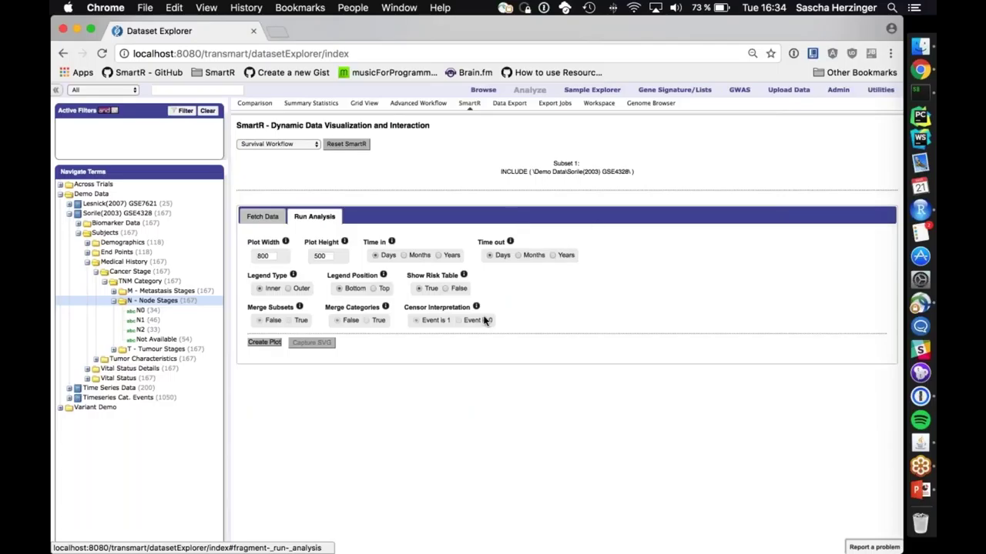
- Create the initial node-stage survival plot and scroll through the result
{"action": "left_click", "coordinate": [270, 343]}
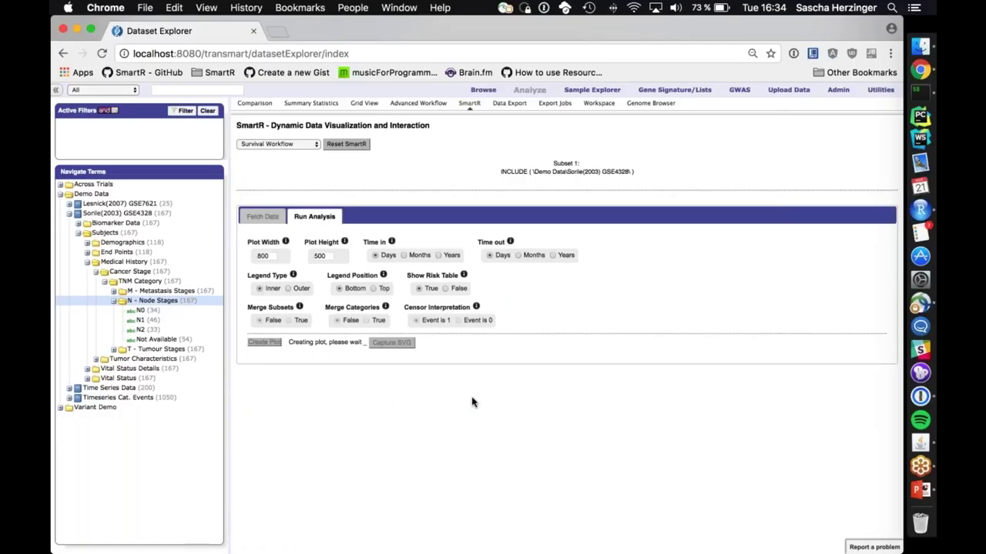
{"action": "scroll", "coordinate": [470, 400], "scroll_direction": "down", "scroll_amount": 8}
{"action": "scroll", "coordinate": [472, 402], "scroll_direction": "down", "scroll_amount": 2}
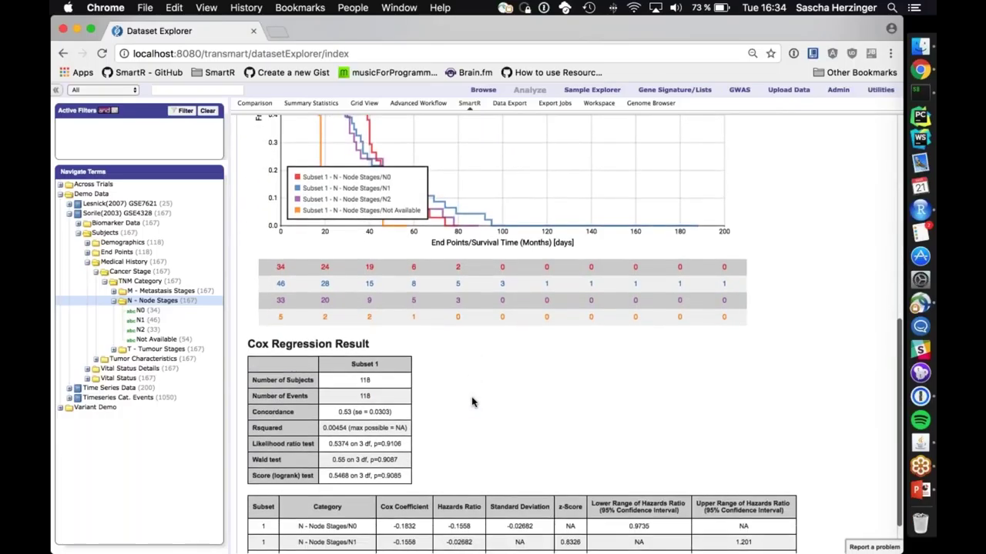
{"action": "scroll", "coordinate": [472, 401], "scroll_direction": "up", "scroll_amount": 7}
{"action": "scroll", "coordinate": [472, 402], "scroll_direction": "down", "scroll_amount": 7}
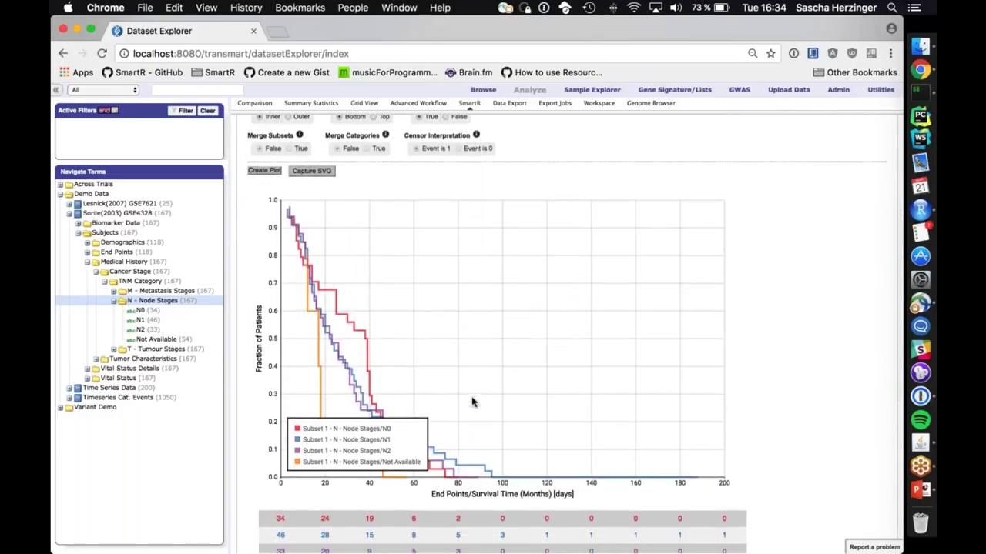
{"action": "scroll", "coordinate": [472, 402], "scroll_direction": "up", "scroll_amount": 7}
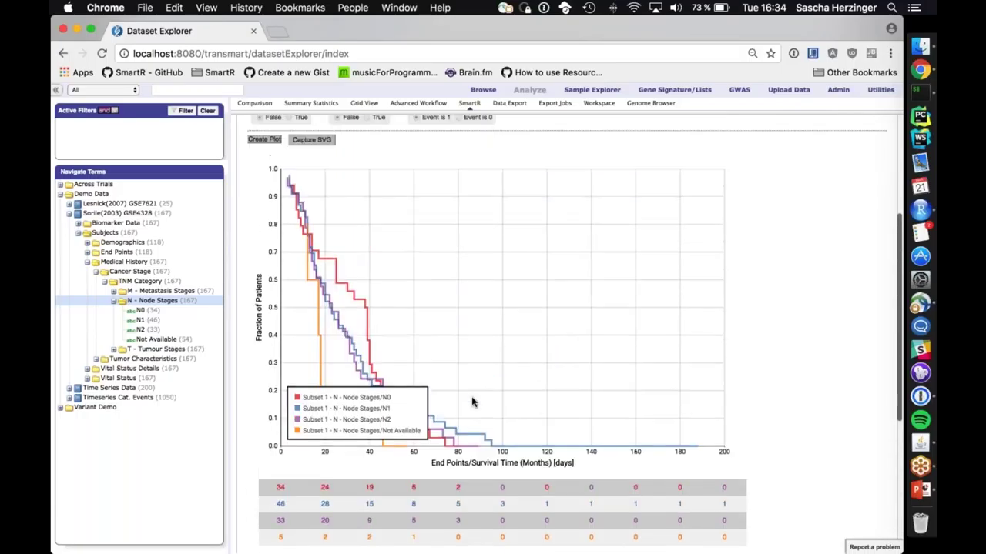
{"action": "mouse_move", "coordinate": [367, 348]}
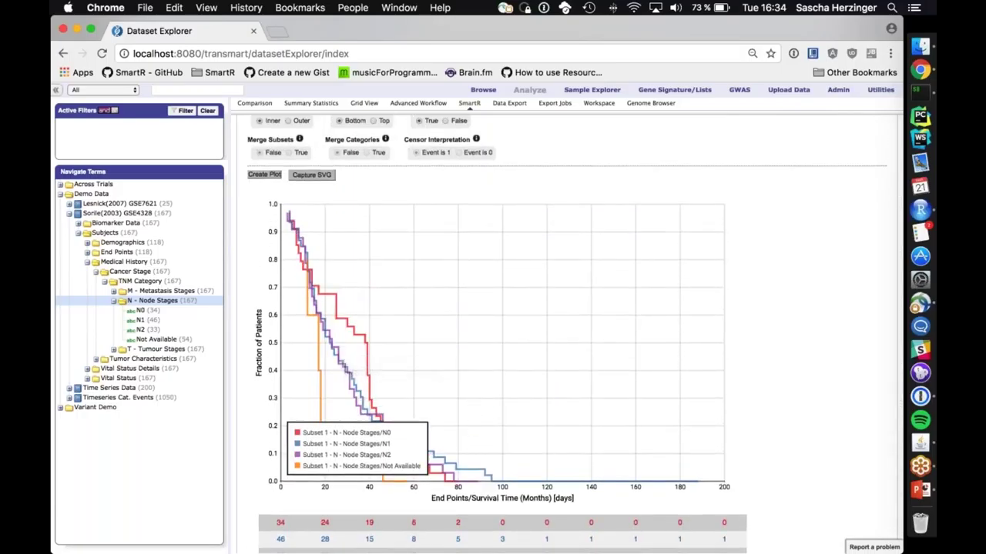
{"action": "scroll", "coordinate": [265, 245], "scroll_direction": "up", "scroll_amount": 2}
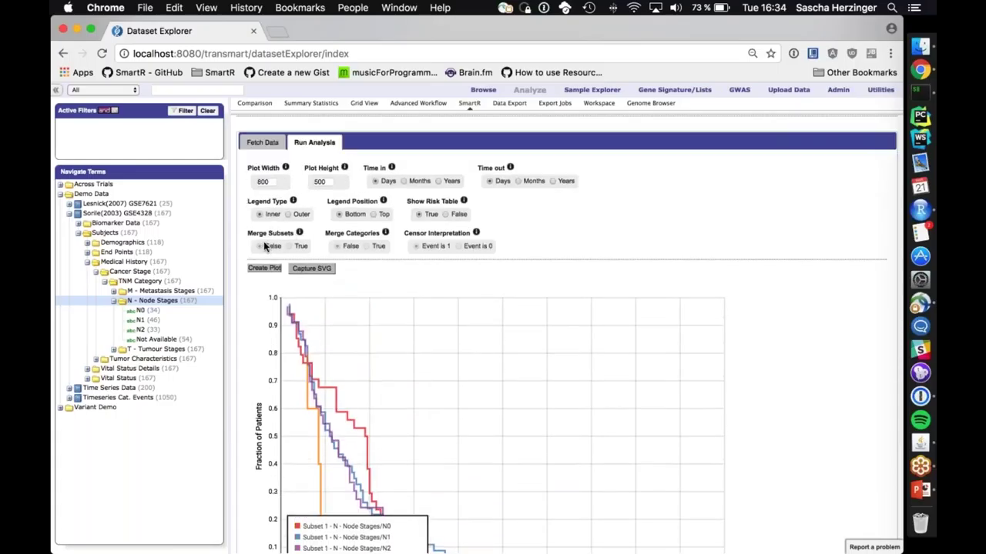
- Set Legend Position to Top, redraw the plot, and review the risk table and Cox Regression Result
{"action": "left_click", "coordinate": [372, 214]}
{"action": "left_click", "coordinate": [264, 268]}
{"action": "scroll", "coordinate": [408, 419], "scroll_direction": "down", "scroll_amount": 3}
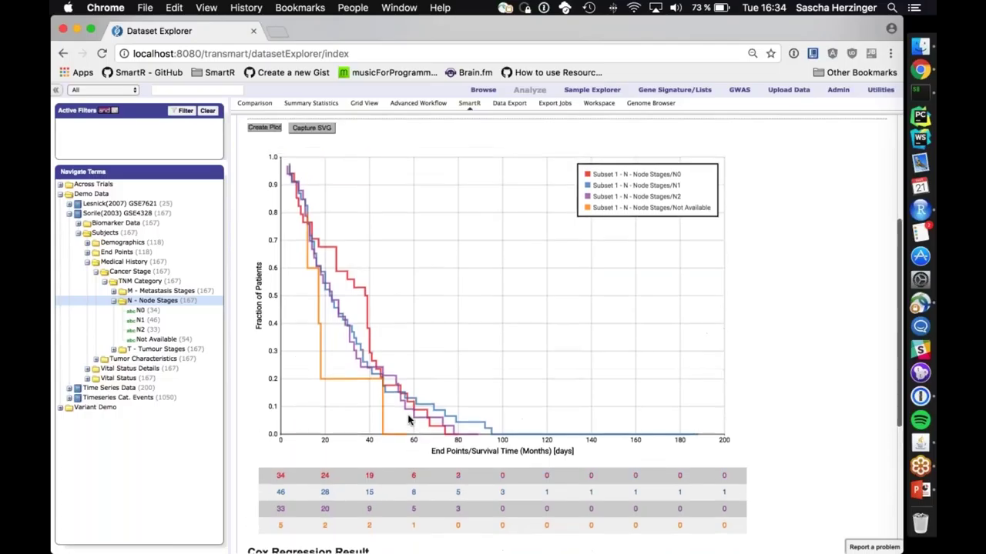
{"action": "scroll", "coordinate": [408, 419], "scroll_direction": "down", "scroll_amount": 2}
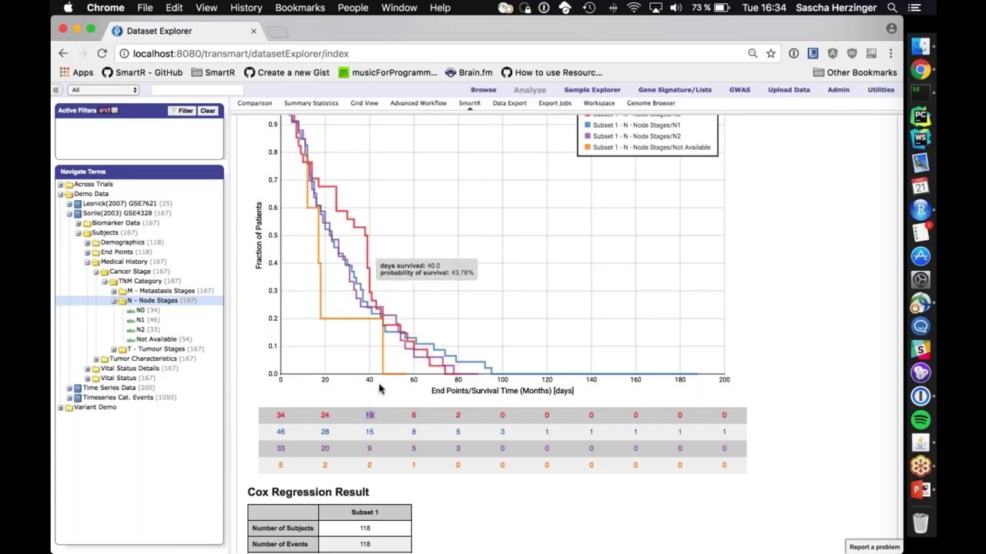
{"action": "scroll", "coordinate": [353, 446], "scroll_direction": "down", "scroll_amount": 5}
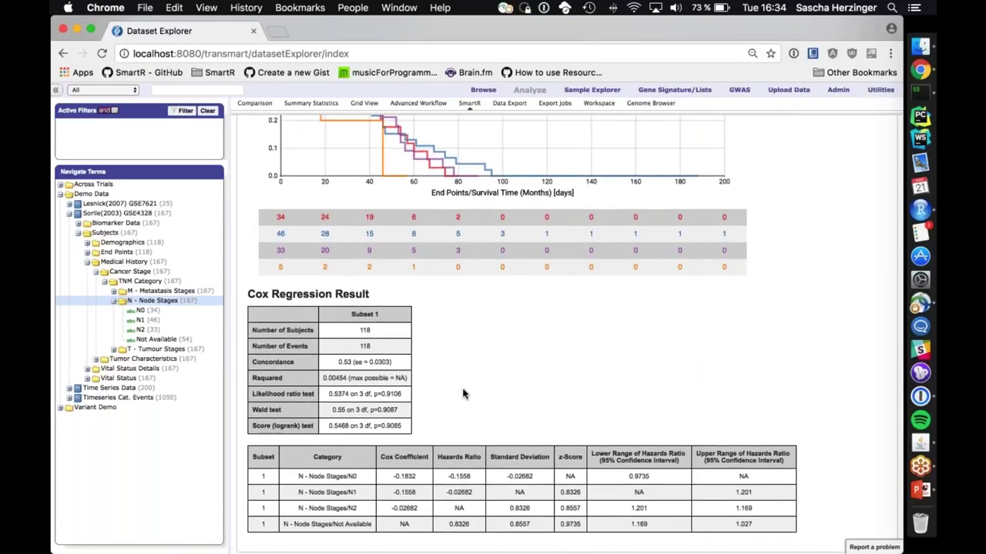
{"action": "scroll", "coordinate": [462, 393], "scroll_direction": "up", "scroll_amount": 1}
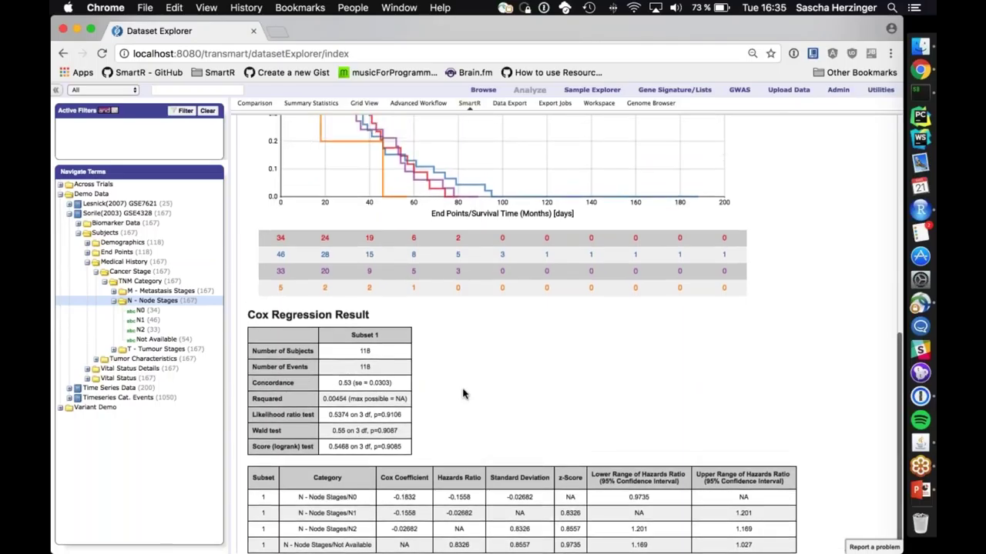
{"action": "scroll", "coordinate": [462, 393], "scroll_direction": "down", "scroll_amount": 1}
{"action": "scroll", "coordinate": [462, 394], "scroll_direction": "up", "scroll_amount": 2}
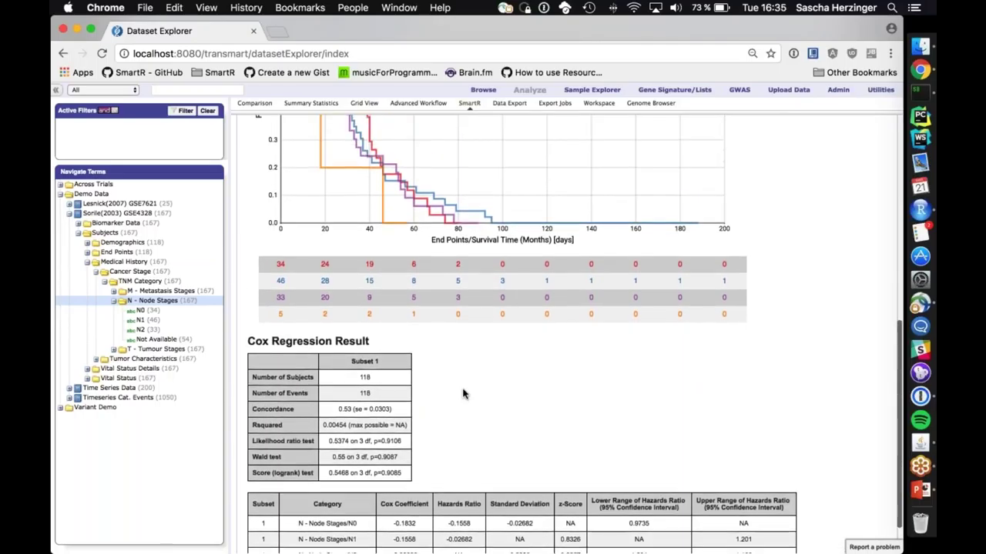
{"action": "scroll", "coordinate": [462, 393], "scroll_direction": "down", "scroll_amount": 2}
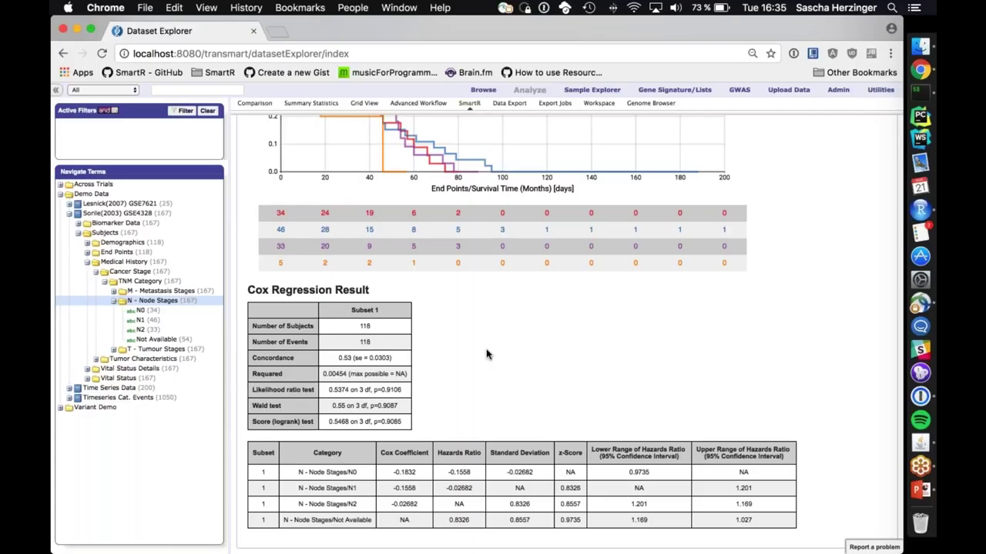
{"action": "scroll", "coordinate": [486, 354], "scroll_direction": "up", "scroll_amount": 12}
{"action": "scroll", "coordinate": [486, 355], "scroll_direction": "up", "scroll_amount": 5}
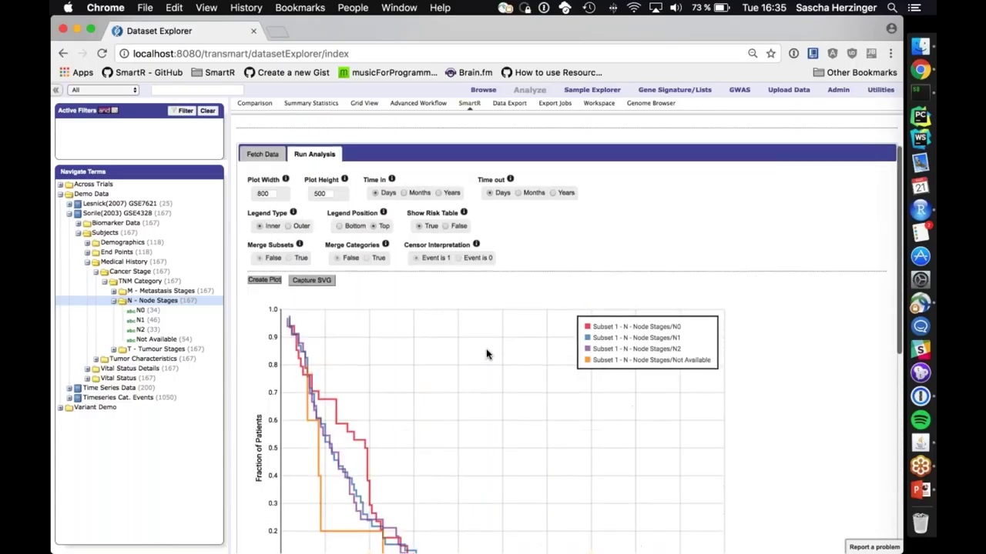
{"action": "scroll", "coordinate": [486, 354], "scroll_direction": "down", "scroll_amount": 5}
{"action": "scroll", "coordinate": [486, 354], "scroll_direction": "up", "scroll_amount": 6}
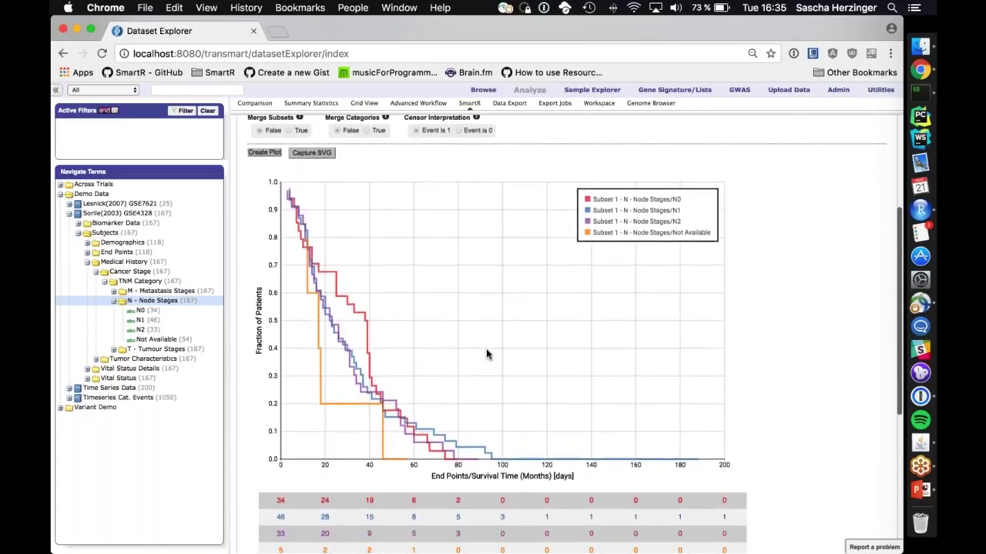
{"action": "scroll", "coordinate": [486, 355], "scroll_direction": "down", "scroll_amount": 2}
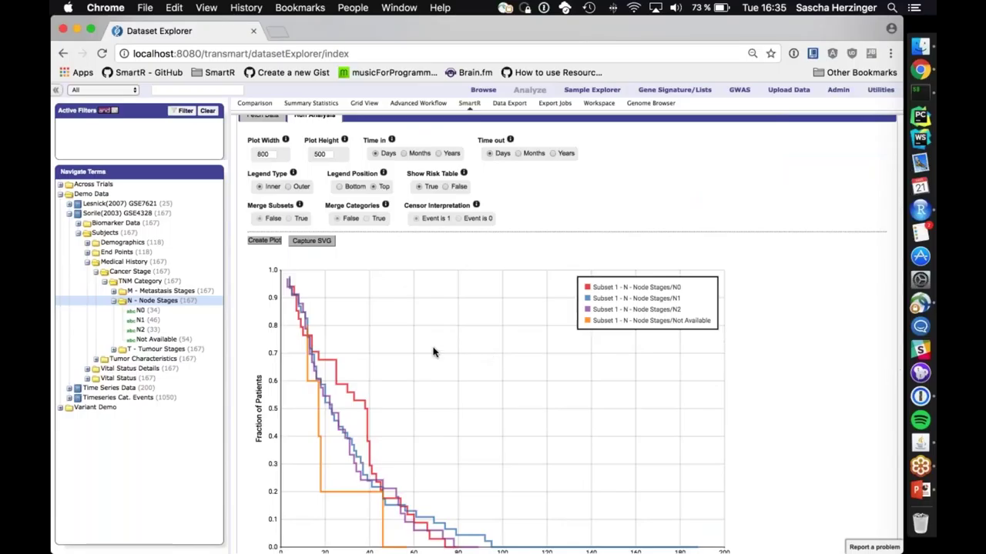
{"action": "scroll", "coordinate": [433, 352], "scroll_direction": "down", "scroll_amount": 2}
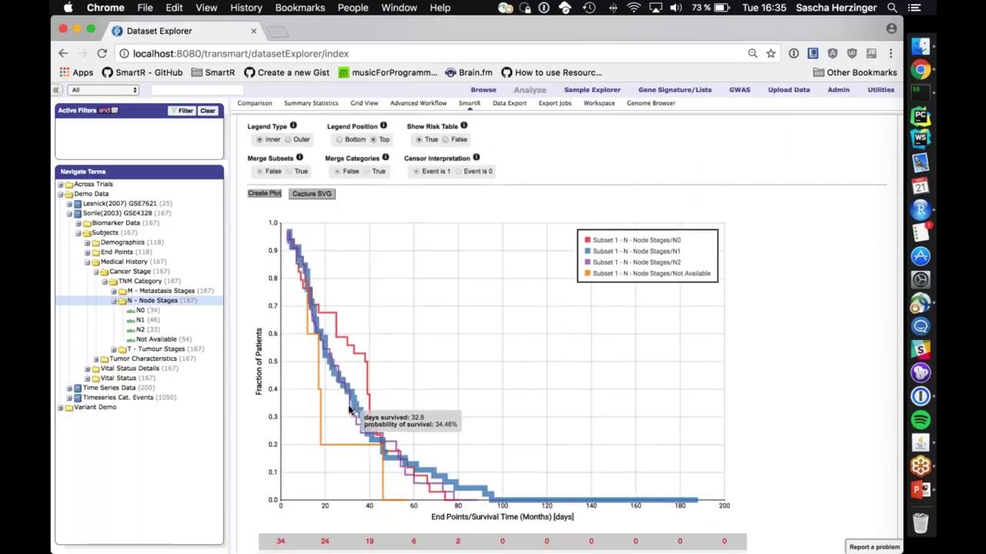
{"action": "scroll", "coordinate": [458, 350], "scroll_direction": "up", "scroll_amount": 2}
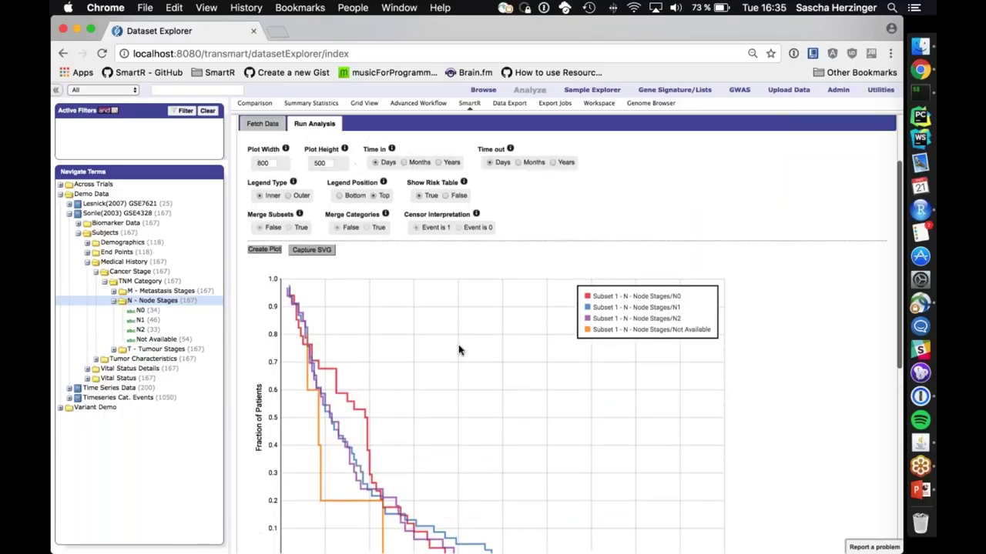
{"action": "scroll", "coordinate": [458, 350], "scroll_direction": "up", "scroll_amount": 3}
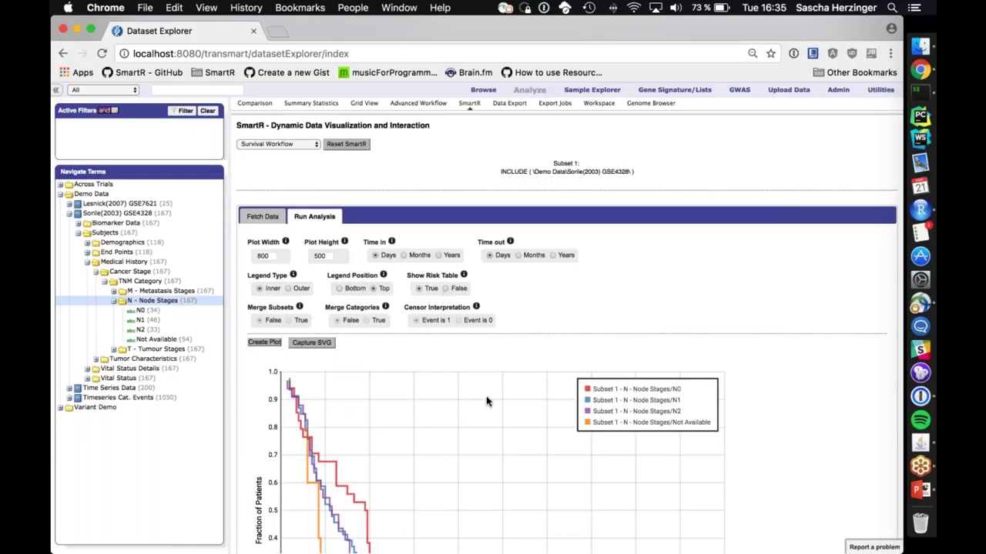
- Glance at the VariantMap slide, then switch SmartR to the Variantmap Workflow
{"action": "key", "text": "ctrl+Up"}
{"action": "left_click", "coordinate": [281, 371]}
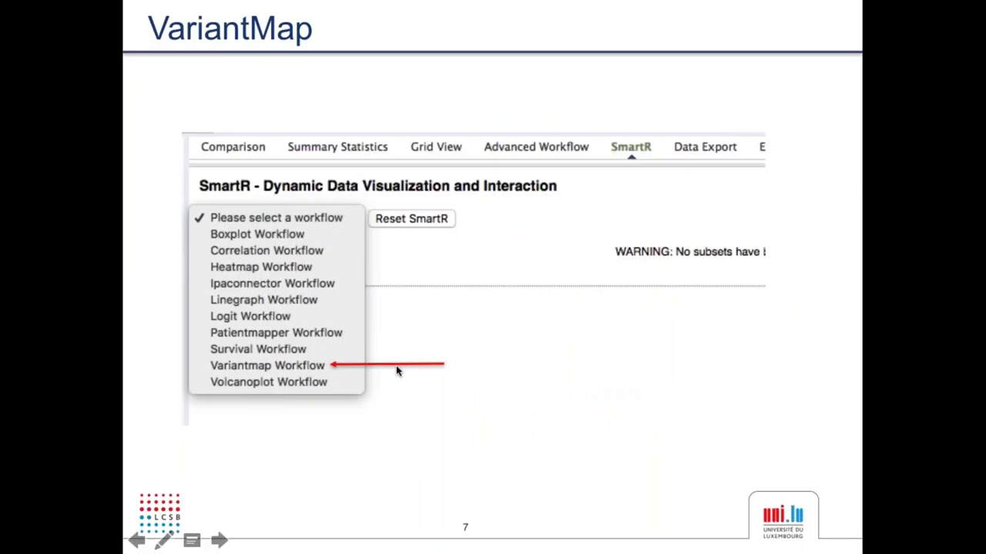
{"action": "key", "text": "ctrl+Up"}
{"action": "left_click", "coordinate": [647, 242]}
{"action": "left_click", "coordinate": [275, 143]}
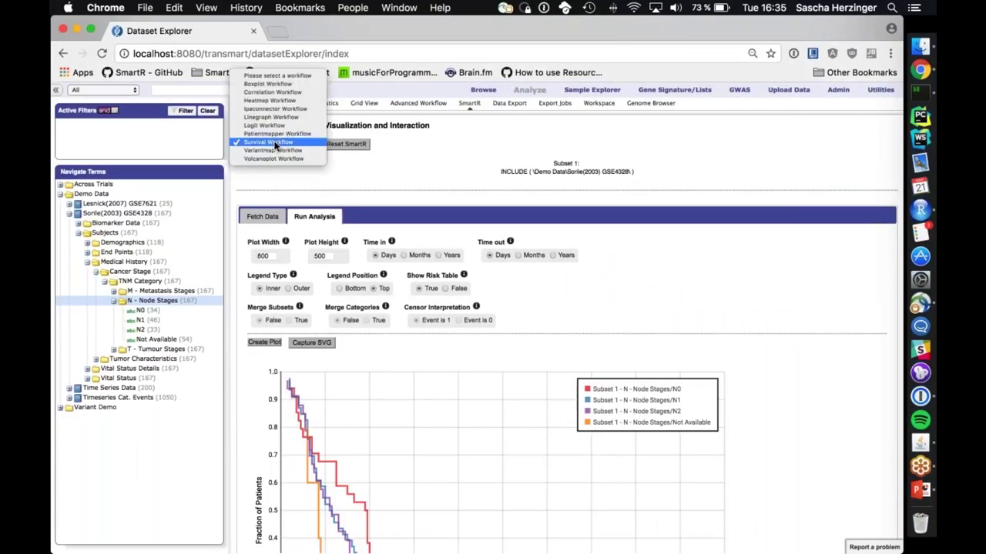
{"action": "left_click", "coordinate": [275, 143]}
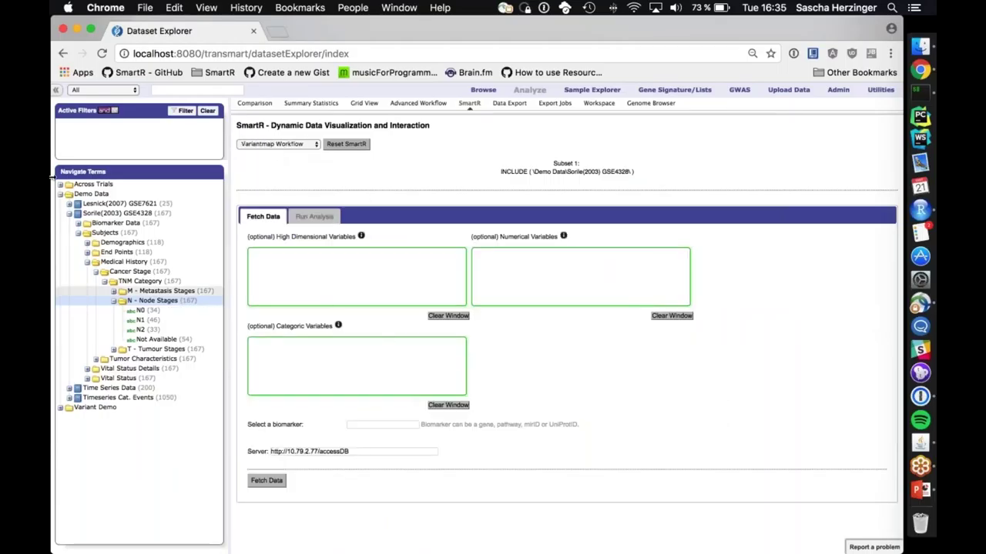
- Expand Biomarker Data > Gene Expression and add Breast as the high-dimensional variable
{"action": "left_click", "coordinate": [78, 232]}
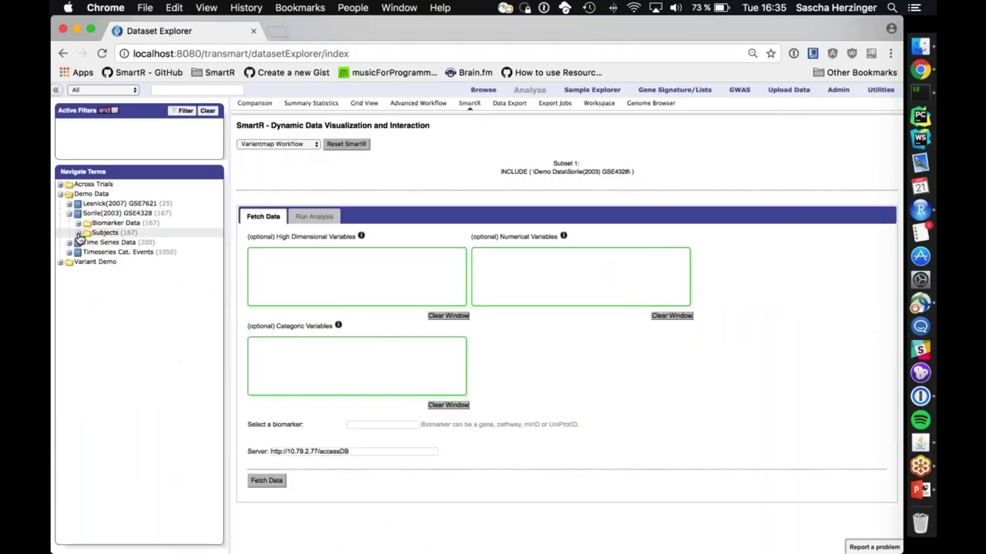
{"action": "left_click", "coordinate": [78, 223]}
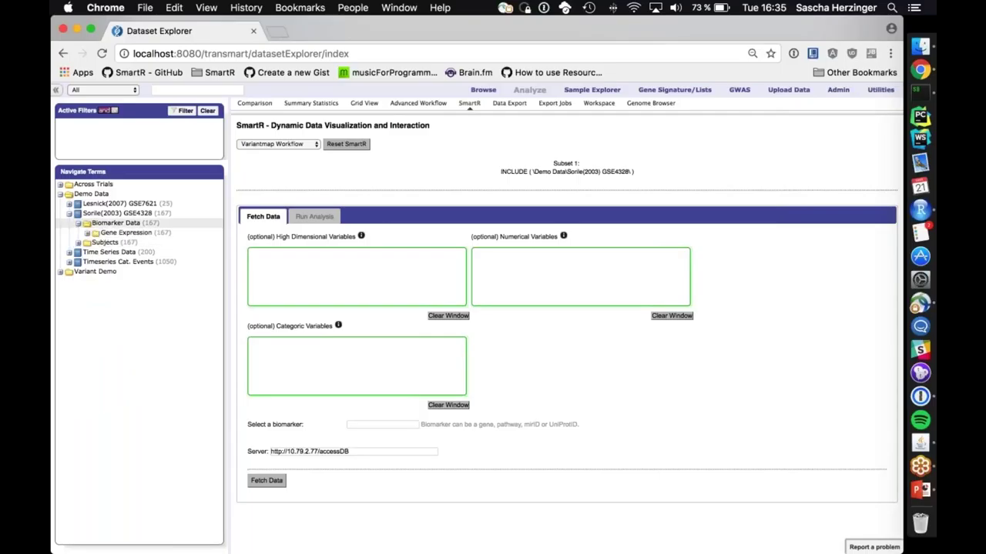
{"action": "left_click", "coordinate": [87, 232]}
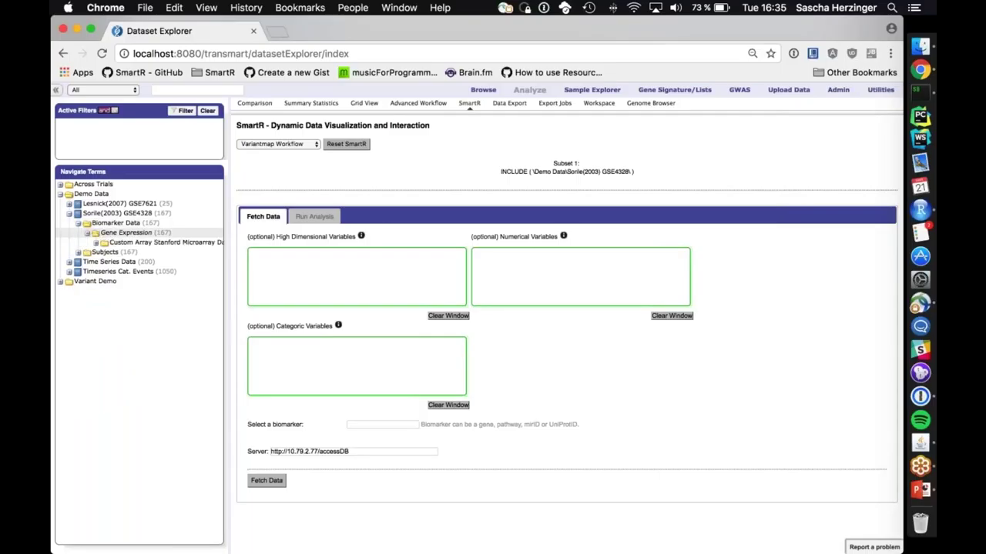
{"action": "left_click", "coordinate": [96, 242]}
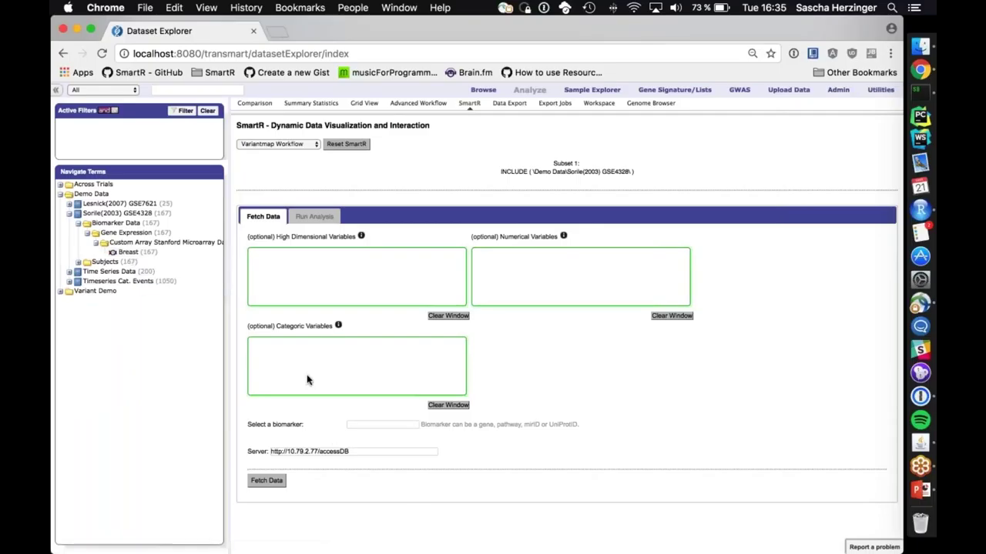
{"action": "left_click_drag", "start_coordinate": [119, 254], "coordinate": [308, 267]}
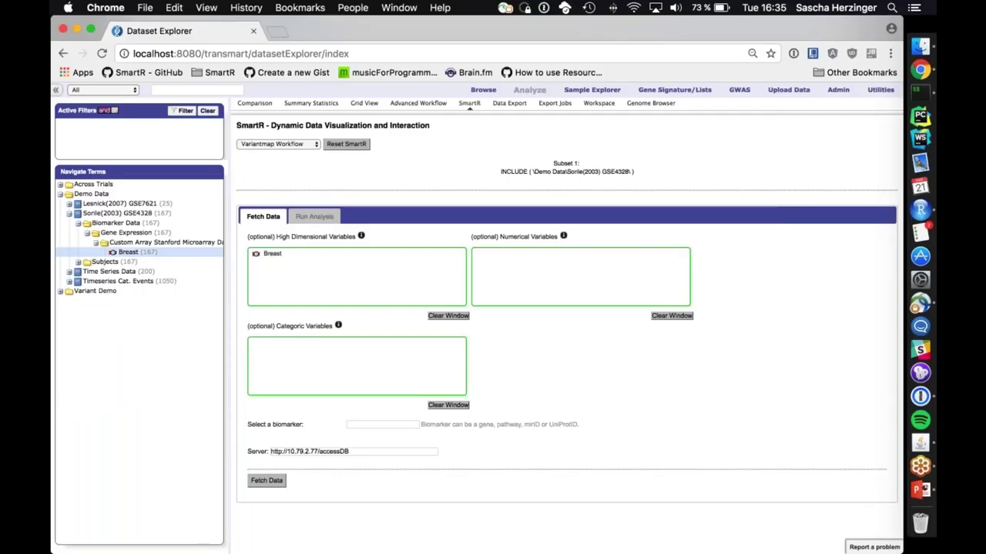
{"action": "left_click", "coordinate": [348, 425]}
- Add TP63 as biomarker, node and metastasis stages as categories, both survival times as numerical
{"action": "type", "text": "TP63"}
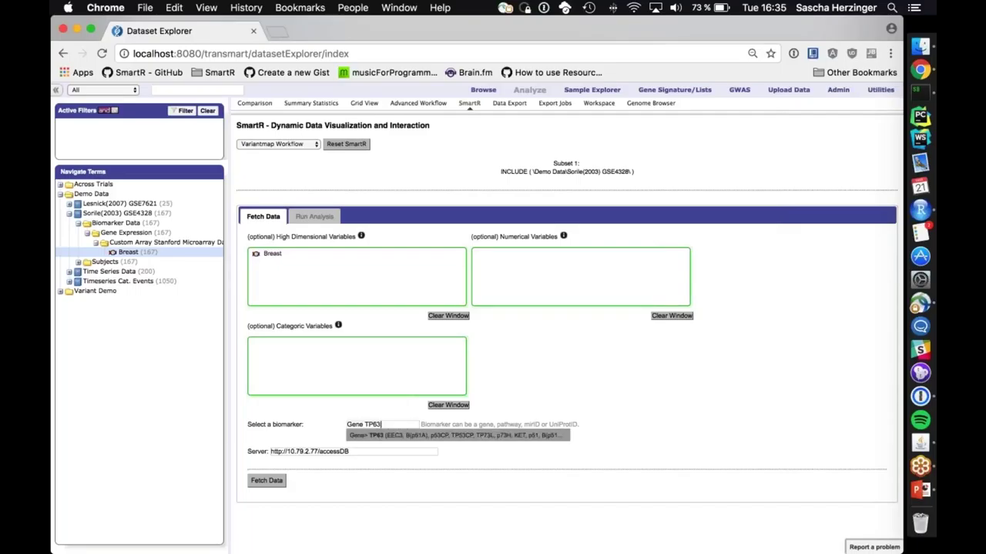
{"action": "left_click", "coordinate": [415, 435]}
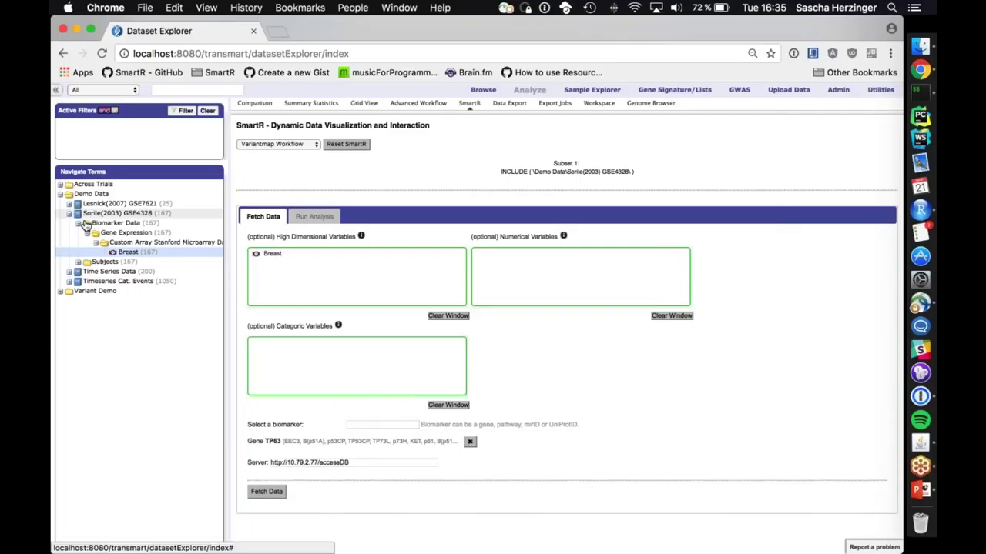
{"action": "left_click", "coordinate": [78, 262]}
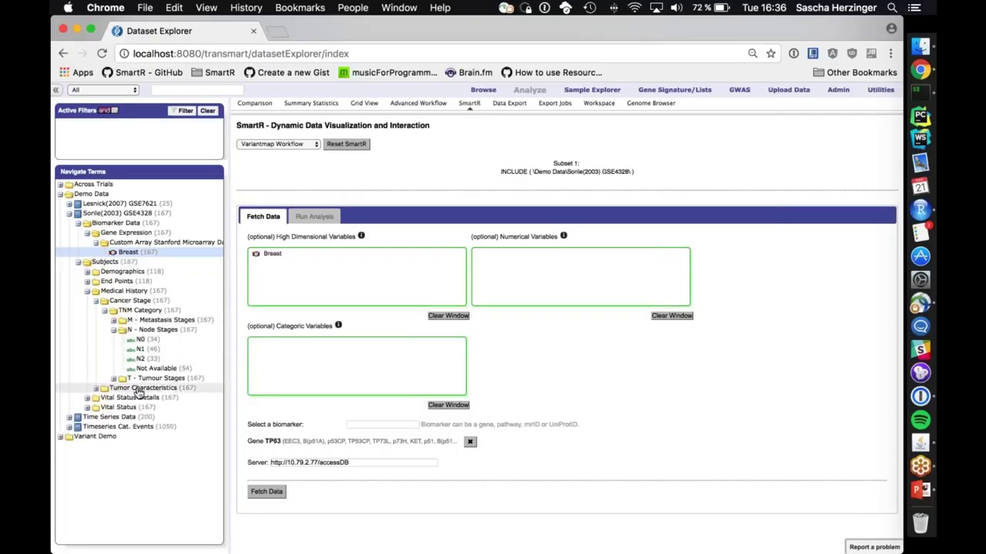
{"action": "left_click_drag", "start_coordinate": [145, 331], "coordinate": [336, 351]}
{"action": "left_click_drag", "start_coordinate": [117, 320], "coordinate": [315, 352]}
{"action": "left_click", "coordinate": [87, 281]}
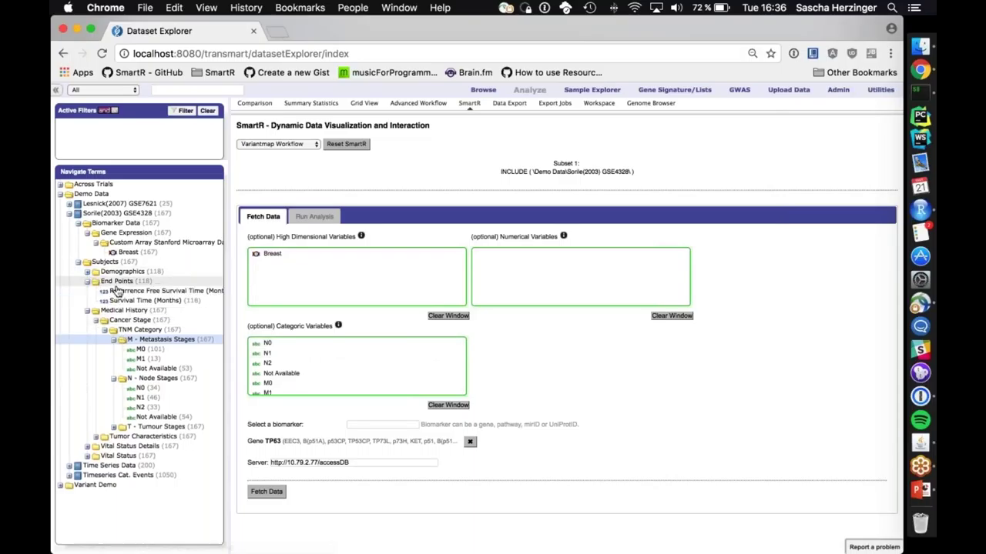
{"action": "left_click_drag", "start_coordinate": [120, 281], "coordinate": [632, 282]}
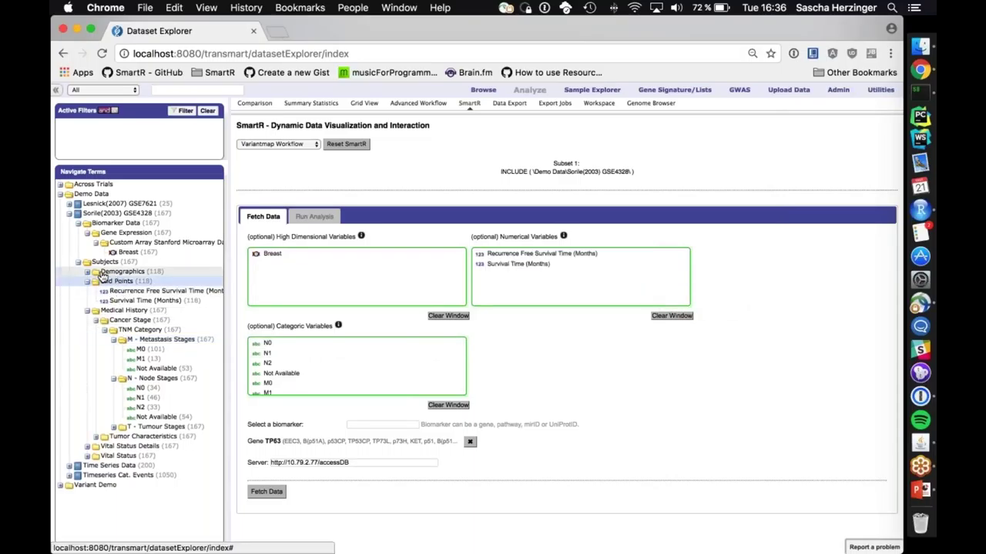
- Add the MX1 gene as a second biomarker below TP63
{"action": "scroll", "coordinate": [357, 367], "scroll_direction": "down", "scroll_amount": 2}
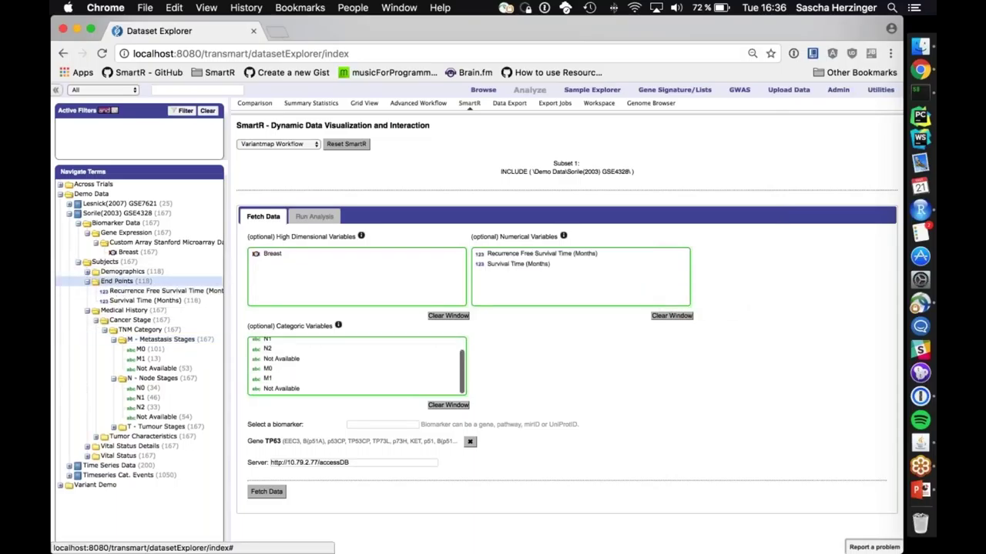
{"action": "left_click", "coordinate": [383, 423]}
{"action": "type", "text": "MX1"}
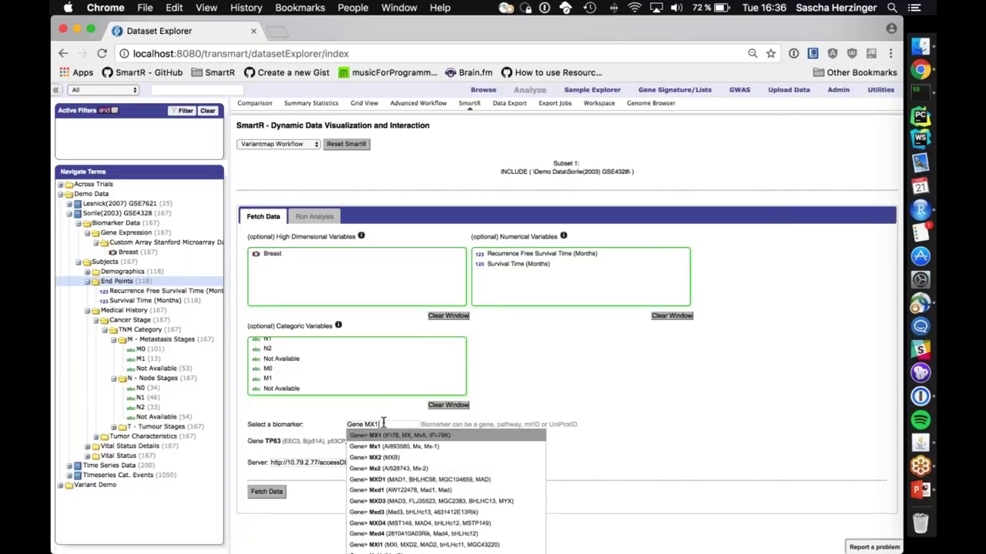
{"action": "key", "text": "Return"}
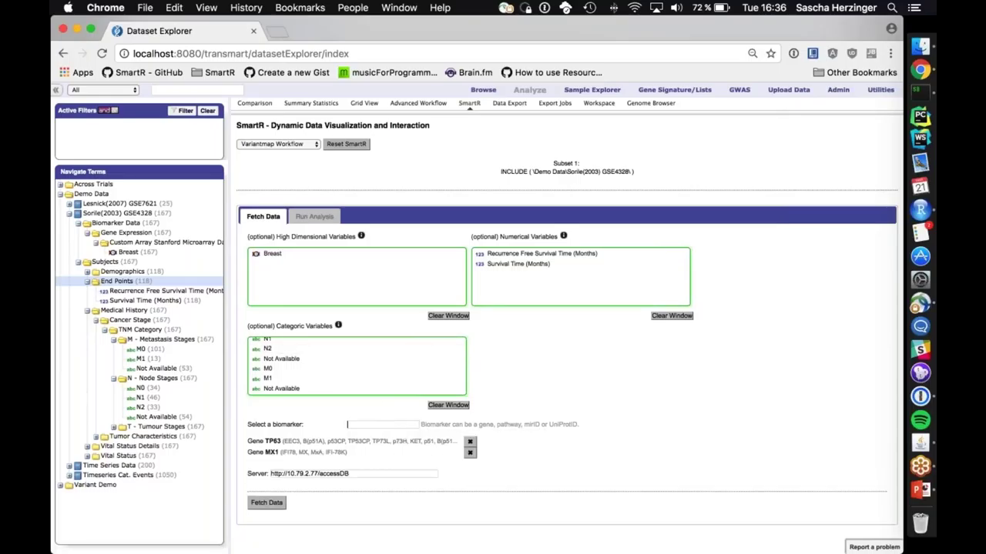
- Select the Server URL text in the Variantmap data settings
{"action": "triple_click", "coordinate": [308, 473]}
{"action": "key", "text": "super+a"}
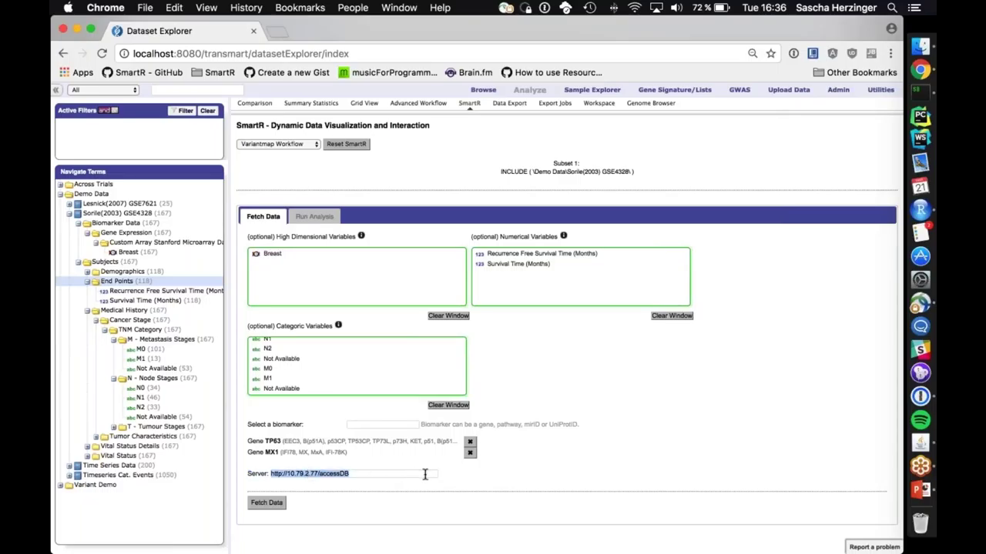
{"action": "left_click", "coordinate": [378, 505]}
{"action": "left_click_drag", "start_coordinate": [350, 474], "coordinate": [251, 467]}
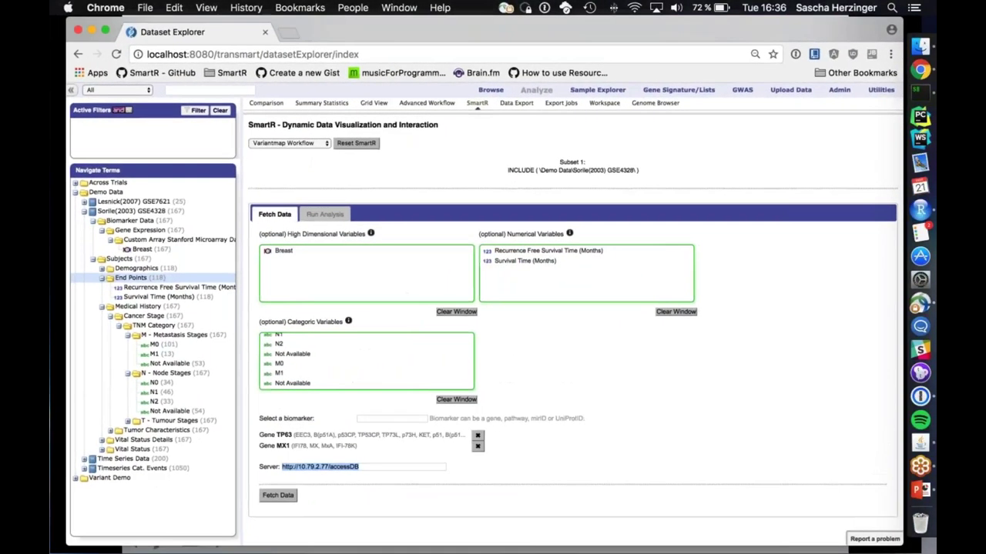
{"action": "key", "text": "ctrl+Up"}
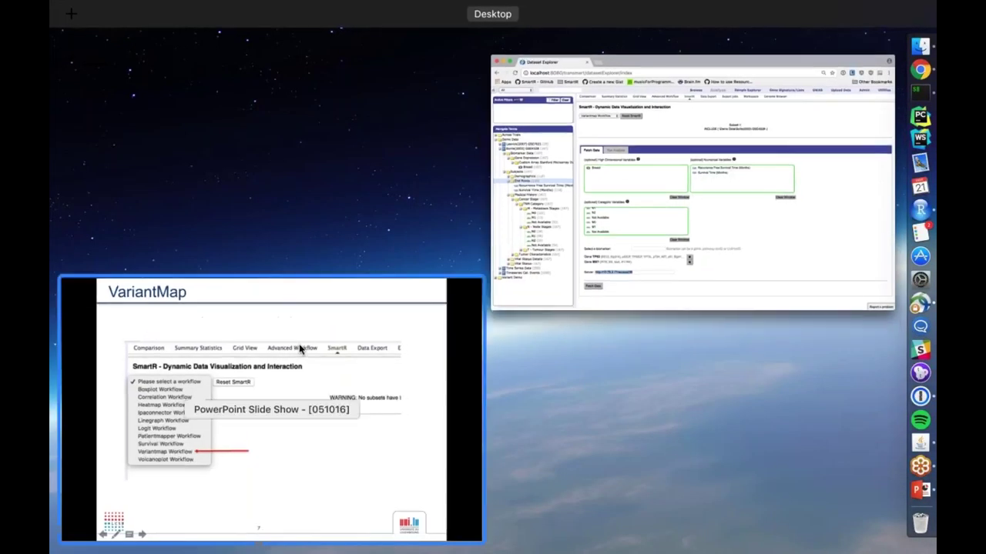
{"action": "left_click", "coordinate": [609, 270]}
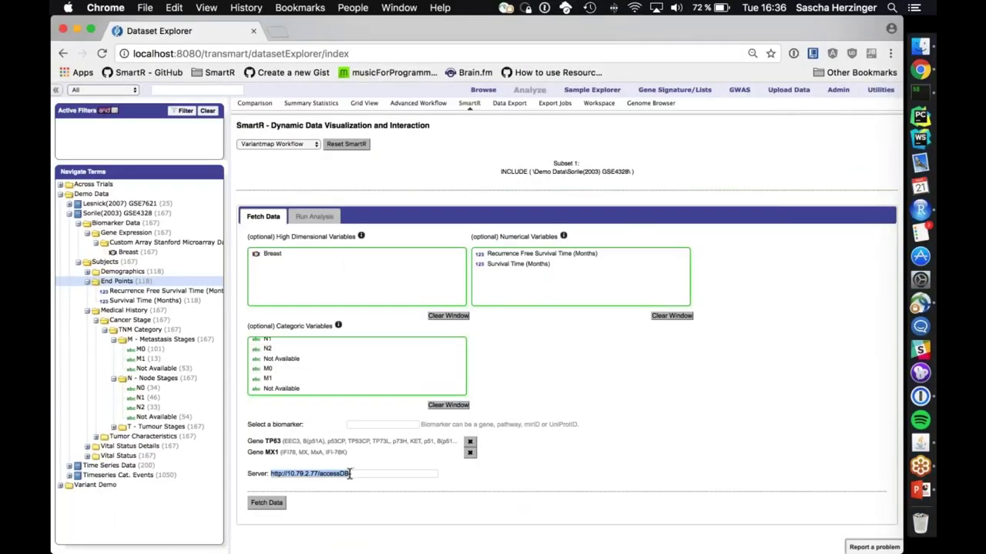
{"action": "left_click", "coordinate": [352, 472]}
{"action": "triple_click", "coordinate": [282, 468]}
- Select the entire server URL in the Variantmap settings
{"action": "scroll", "coordinate": [325, 358], "scroll_direction": "up", "scroll_amount": 2}
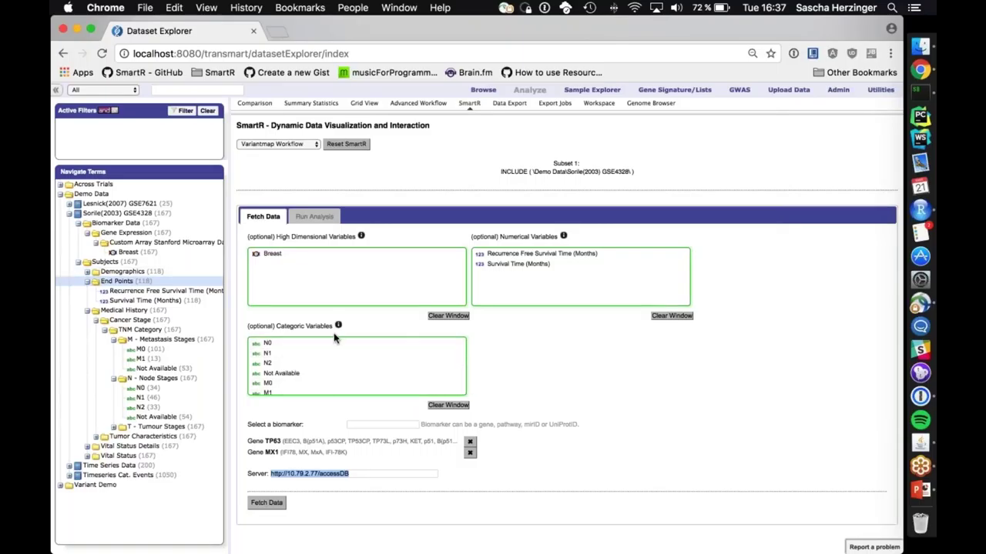
{"action": "left_click", "coordinate": [396, 472]}
{"action": "triple_click", "coordinate": [421, 473]}
- Visit the Comparison tab, return to SmartR, and bring up the overview of open windows
{"action": "left_click", "coordinate": [255, 103]}
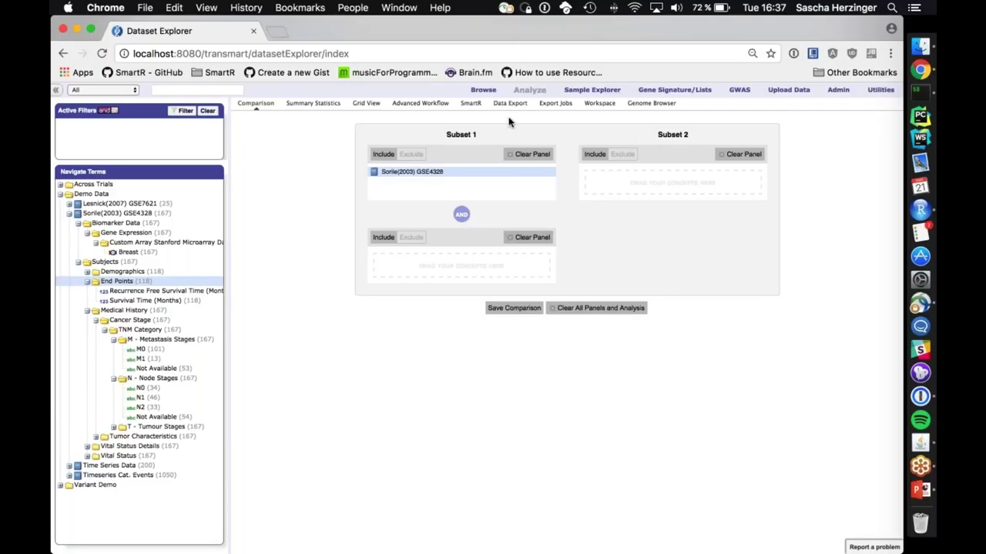
{"action": "left_click", "coordinate": [465, 103]}
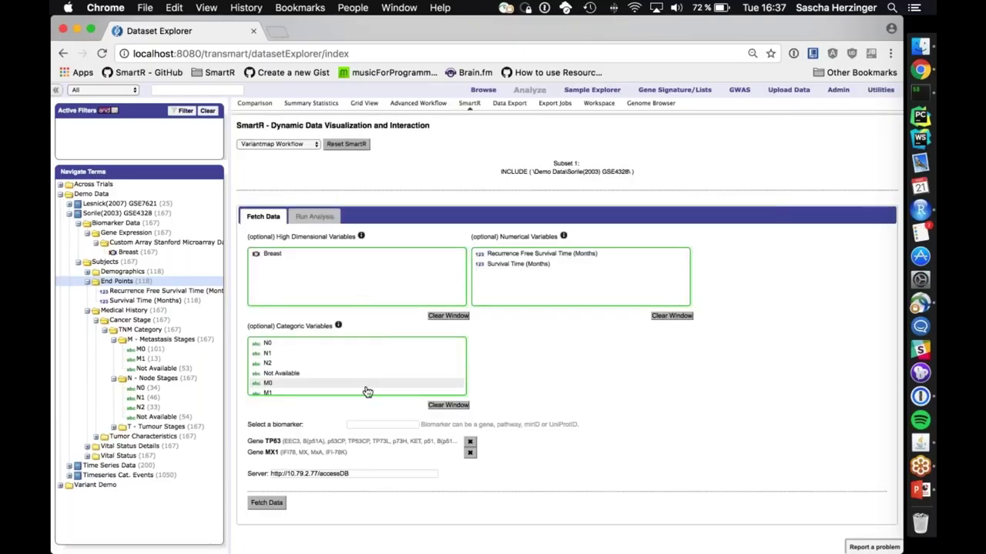
{"action": "key", "text": "ctrl+Up"}
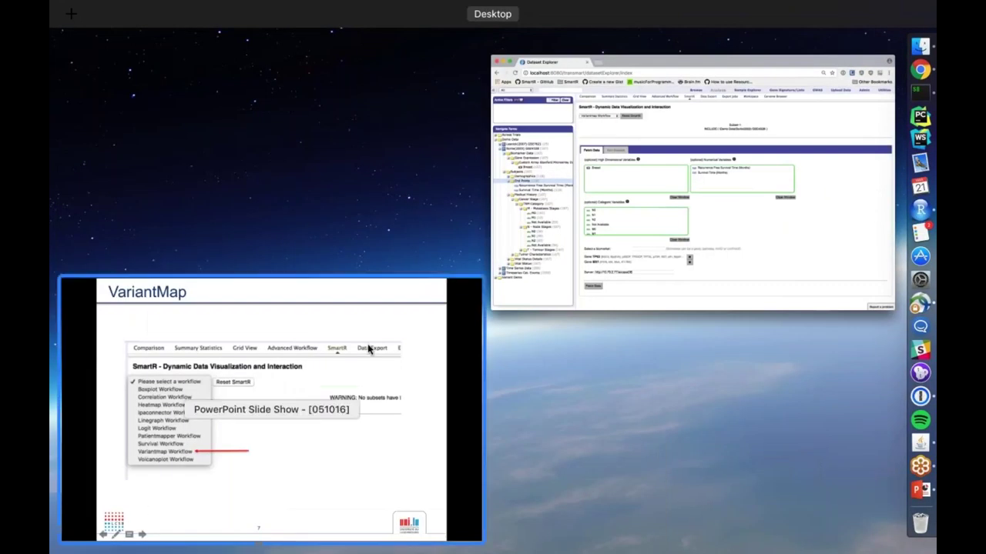
- Return to the slide show and advance to slide 8, the VariantMap heatmap
{"action": "left_click", "coordinate": [399, 313]}
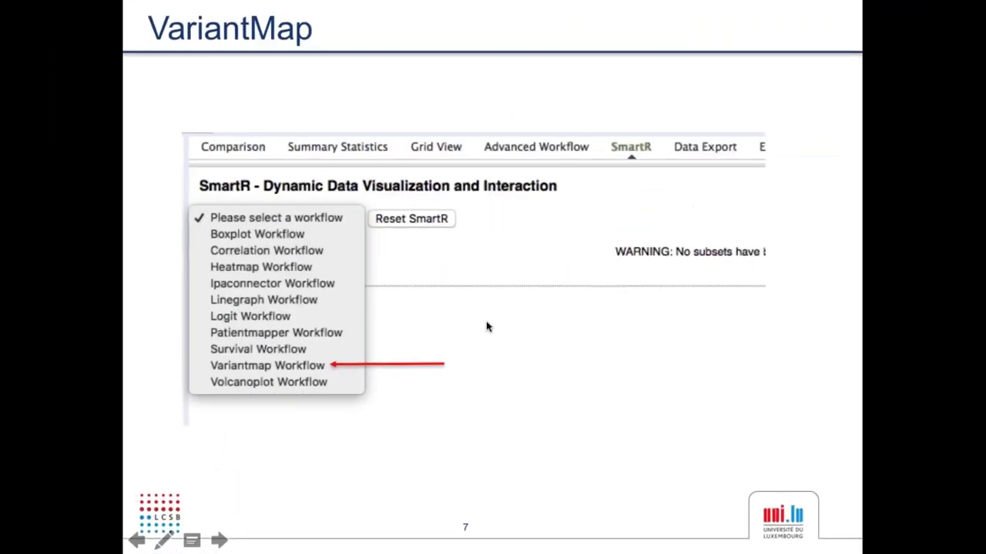
{"action": "key", "text": "Right"}
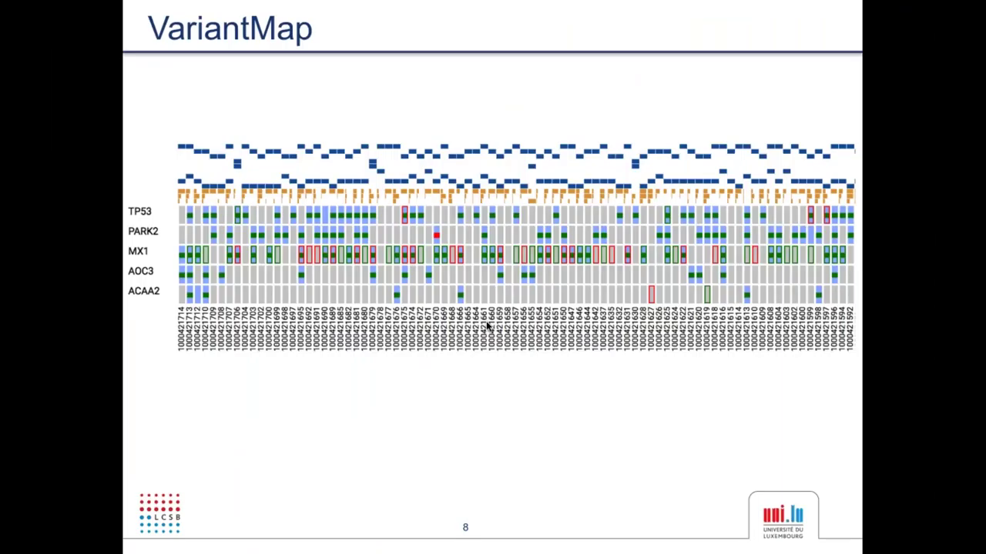
- Advance the VariantMap slide to reveal its next data callout
{"action": "key", "text": "Right"}
{"action": "key", "text": "Right"}
{"action": "key", "text": "Right"}
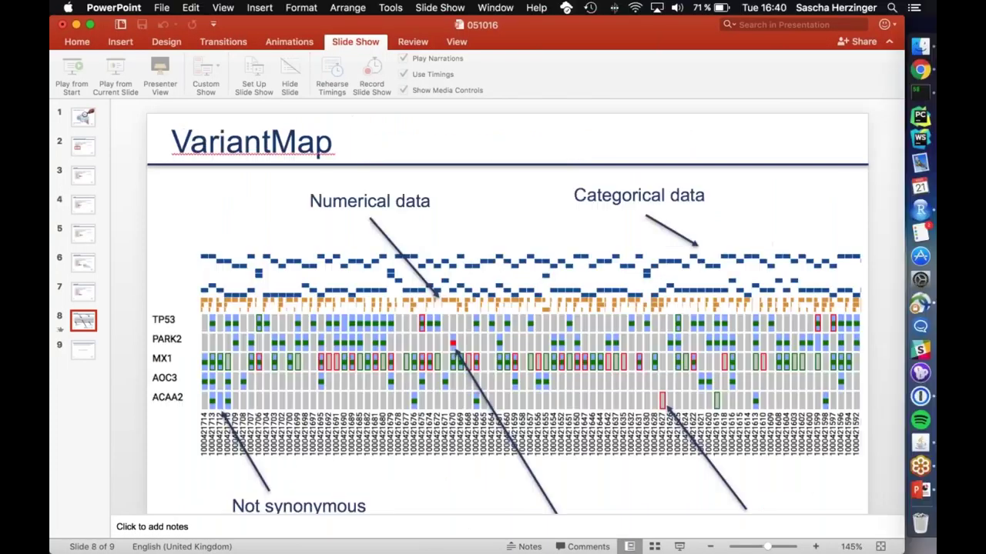
- Leave the slide show and highlight the first acknowledgement credits through '(FAU)' on the closing slide
{"action": "key", "text": "Down"}
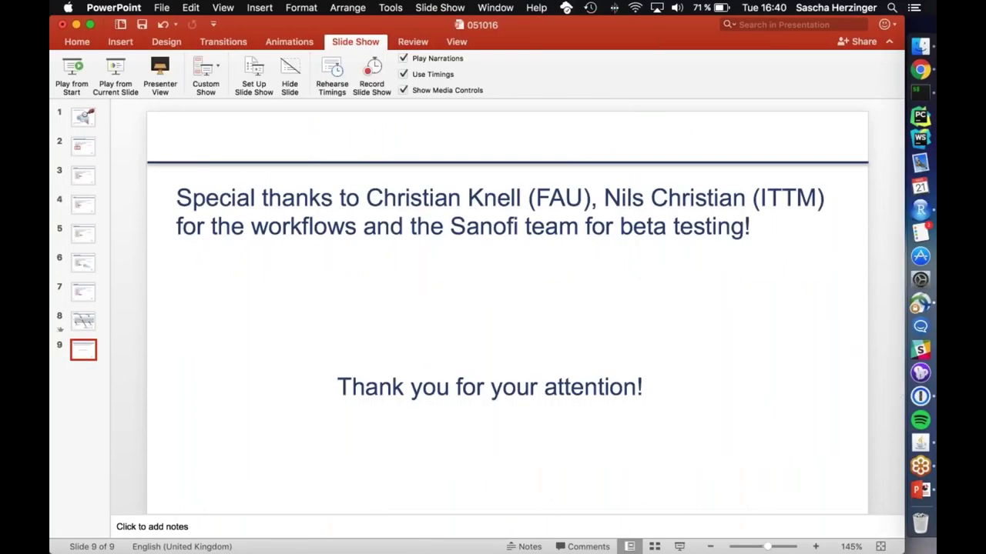
{"action": "scroll", "coordinate": [506, 308], "scroll_direction": "down", "scroll_amount": 3}
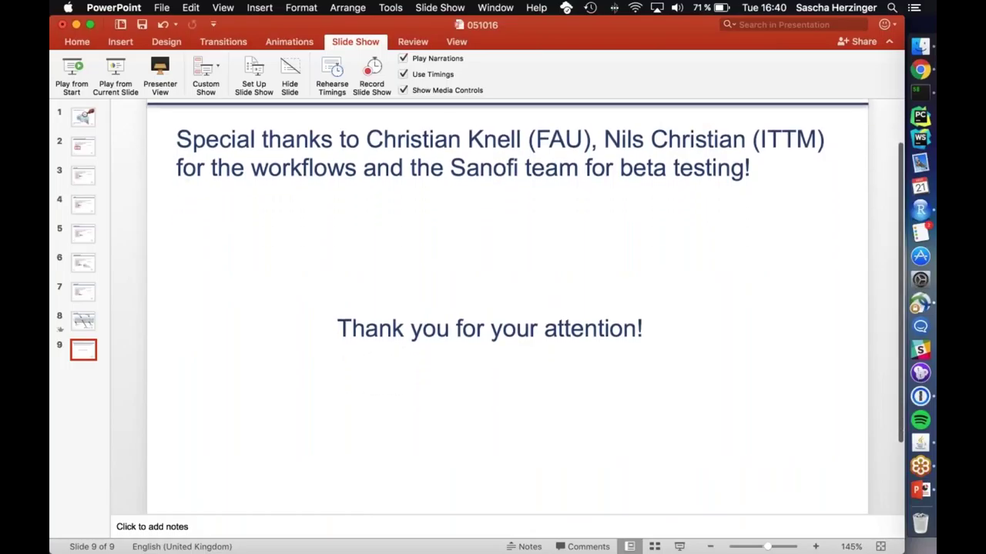
{"action": "scroll", "coordinate": [299, 171], "scroll_direction": "up", "scroll_amount": 2}
{"action": "double_click", "coordinate": [298, 171]}
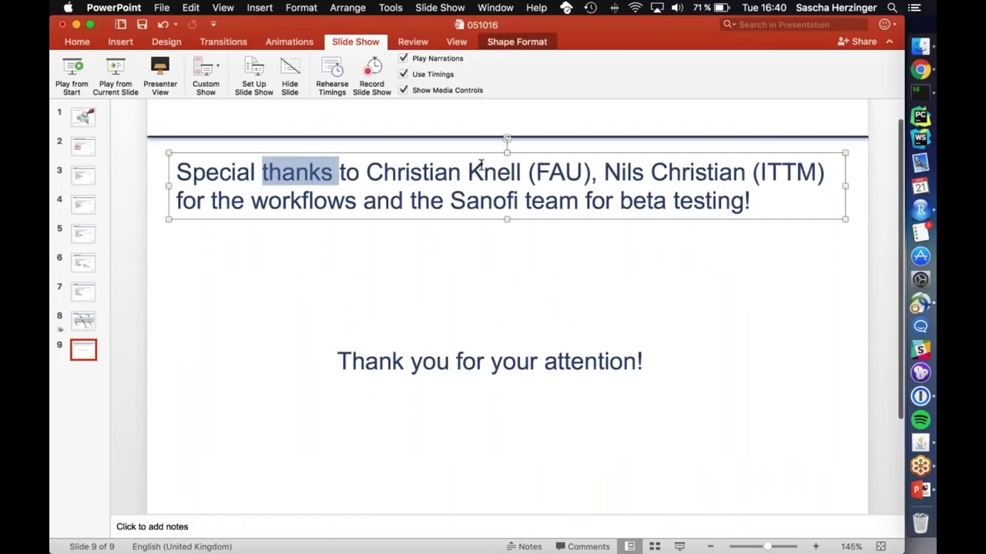
{"action": "left_click_drag", "start_coordinate": [605, 172], "coordinate": [794, 173]}
{"action": "left_click", "coordinate": [326, 171]}
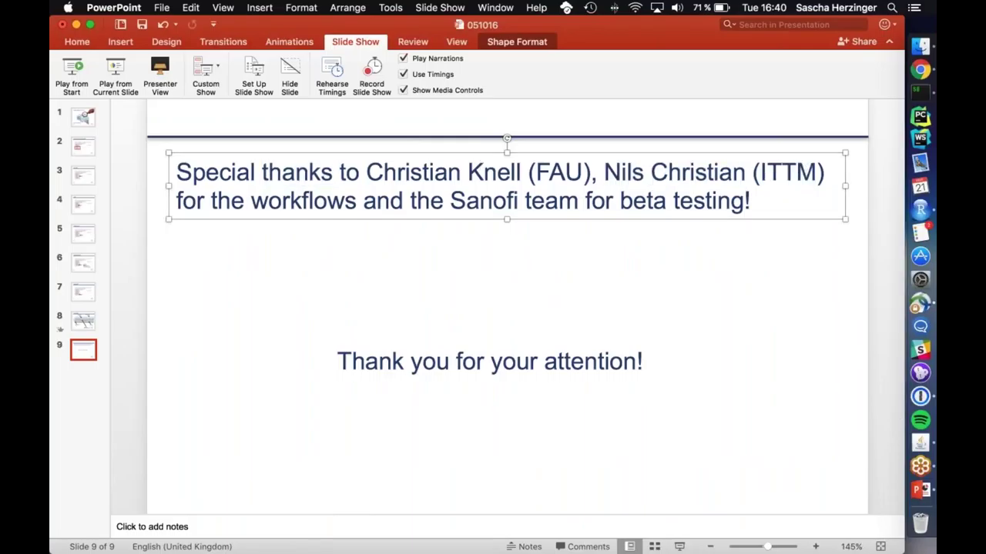
{"action": "key", "text": "super+Left"}
{"action": "key", "text": "shift+alt+Right"}
{"action": "key", "text": "shift+alt+Right"}
{"action": "left_click", "coordinate": [599, 168], "text": "shift"}
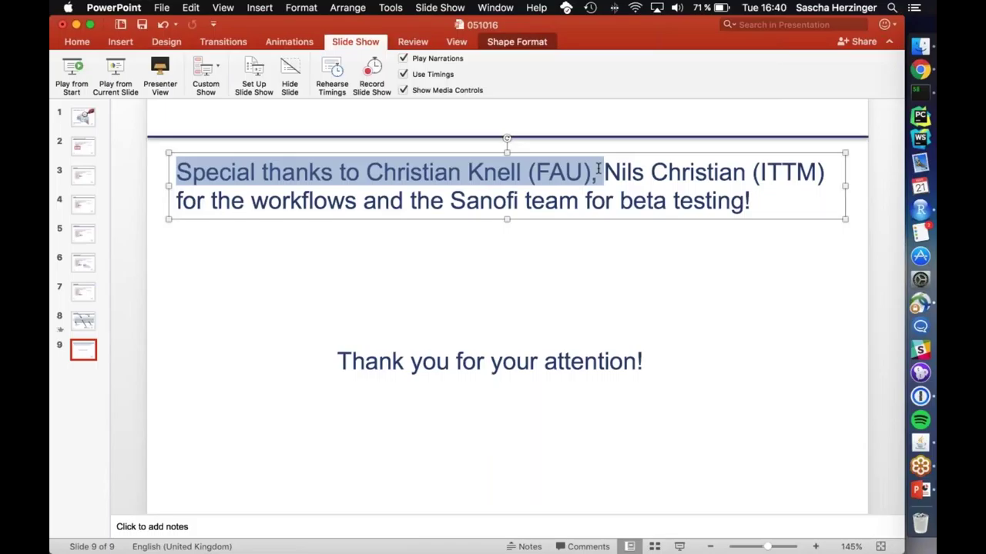
- Highlight the Sanofi team mention and the end of the acknowledgement sentence, then deselect the text box
{"action": "scroll", "coordinate": [598, 168], "scroll_direction": "down", "scroll_amount": 2}
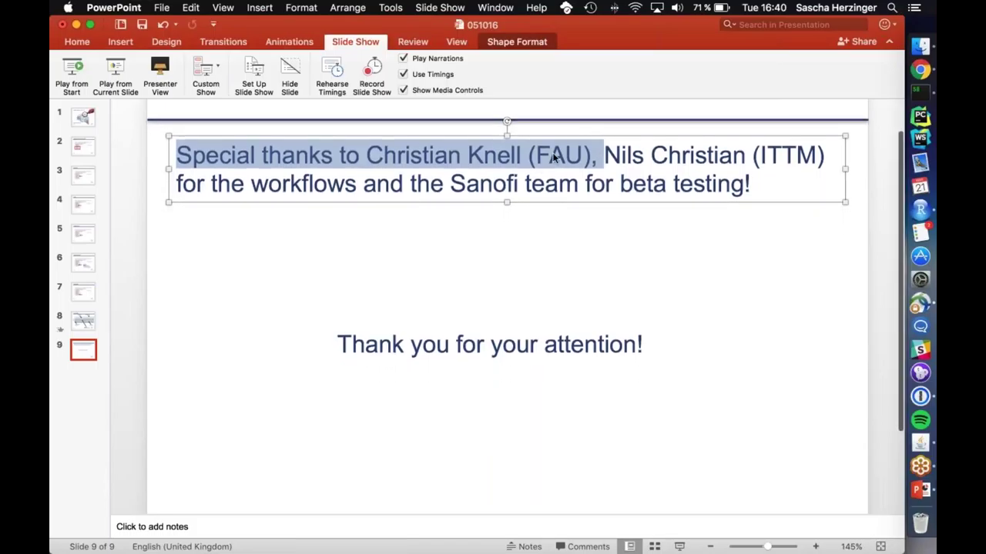
{"action": "scroll", "coordinate": [501, 185], "scroll_direction": "down", "scroll_amount": 1}
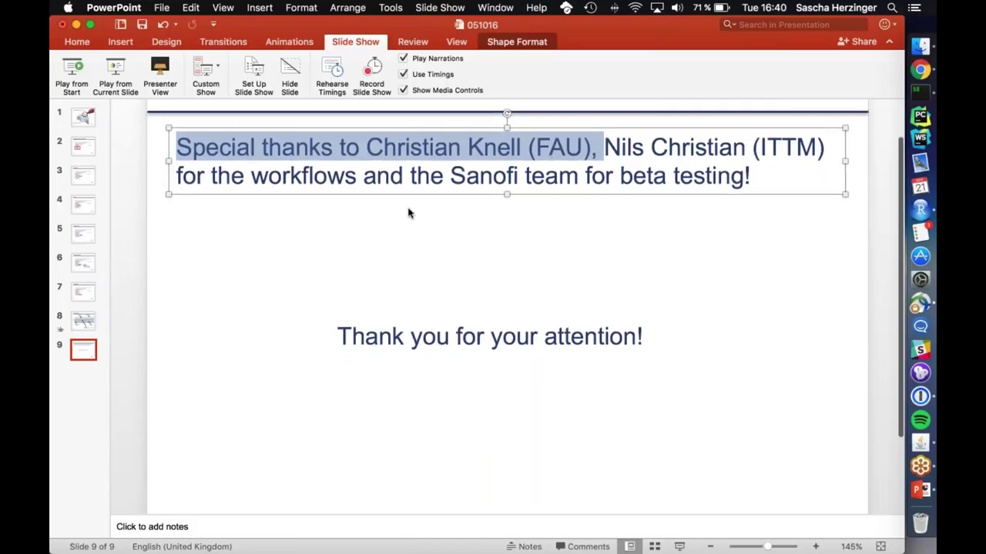
{"action": "scroll", "coordinate": [431, 210], "scroll_direction": "down", "scroll_amount": 1}
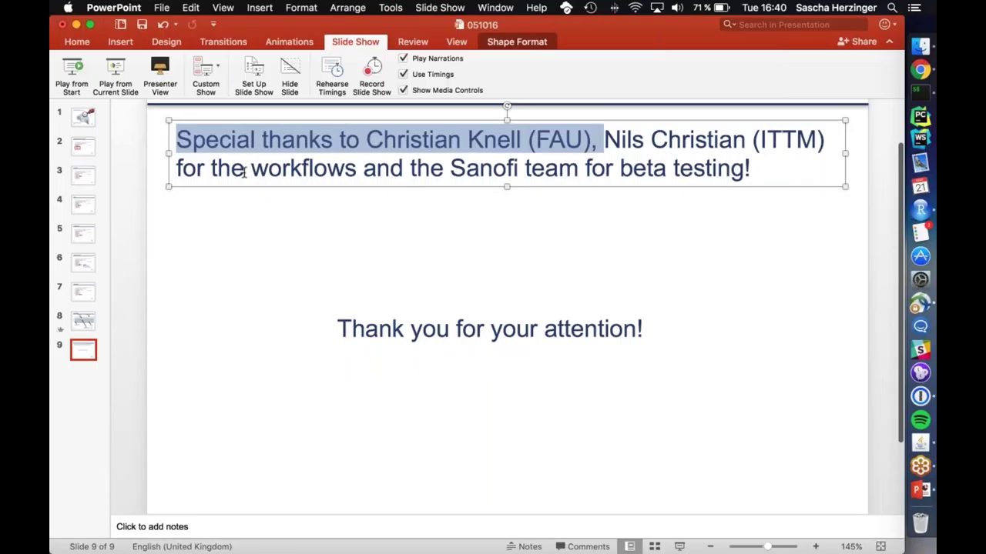
{"action": "scroll", "coordinate": [294, 290], "scroll_direction": "down", "scroll_amount": 2}
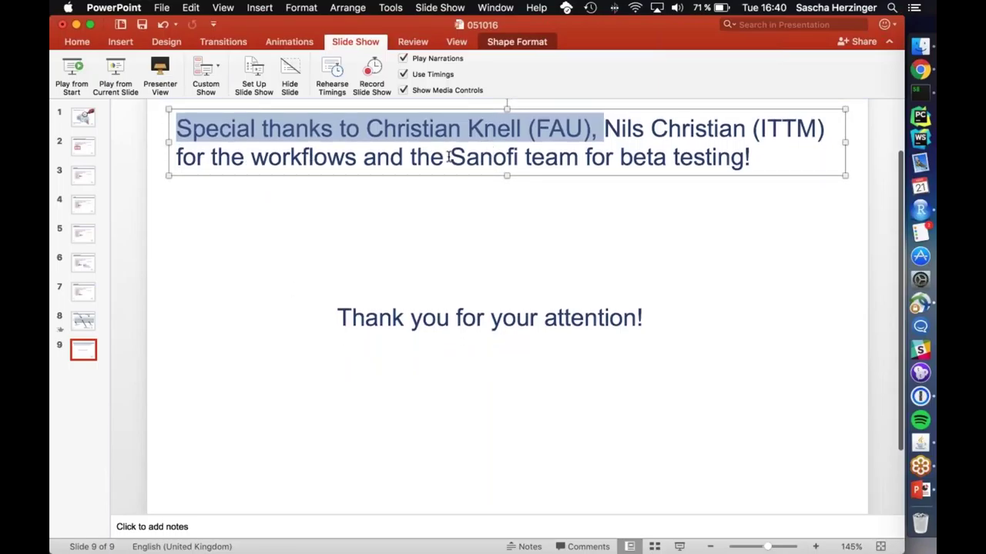
{"action": "left_click_drag", "start_coordinate": [445, 156], "coordinate": [568, 156]}
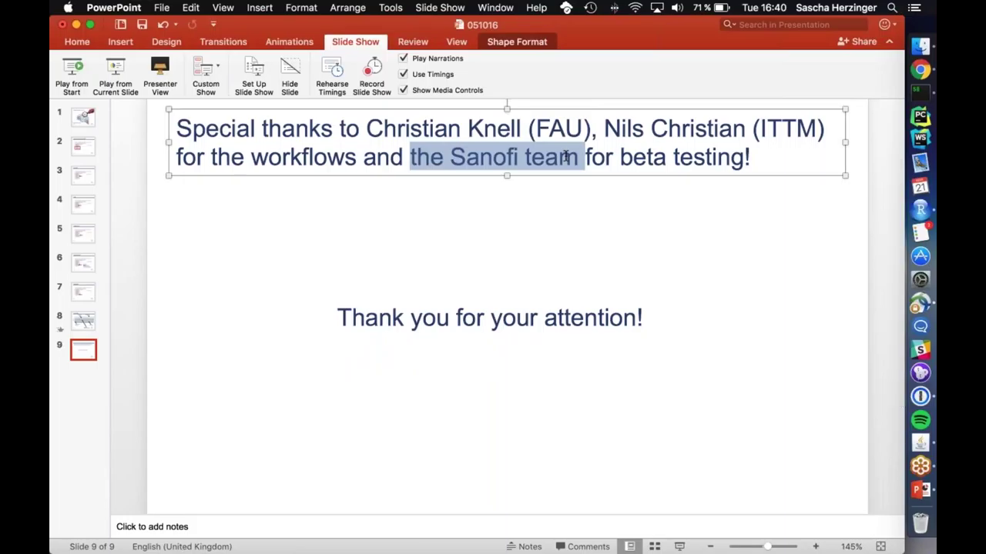
{"action": "left_click", "coordinate": [768, 156]}
{"action": "left_click_drag", "start_coordinate": [768, 157], "coordinate": [285, 154]}
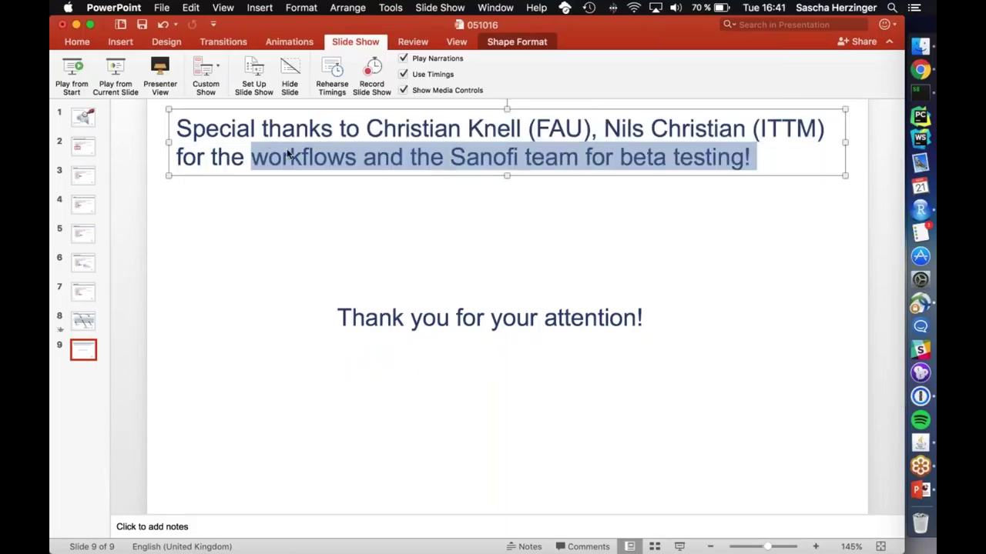
{"action": "left_click", "coordinate": [344, 214]}
{"action": "scroll", "coordinate": [345, 214], "scroll_direction": "down", "scroll_amount": 1}
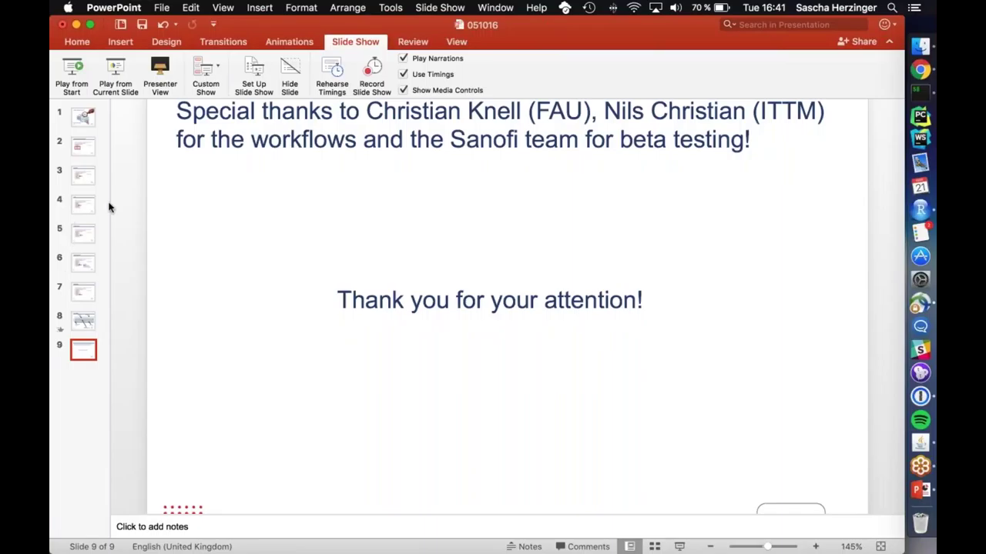
- Raise the volume, go back to the VariantMap slide 8, then return to the tranSMART browser
{"action": "key", "text": "XF86AudioRaiseVolume"}
{"action": "key", "text": "XF86AudioRaiseVolume"}
{"action": "key", "text": "XF86AudioRaiseVolume"}
{"action": "key", "text": "Up"}
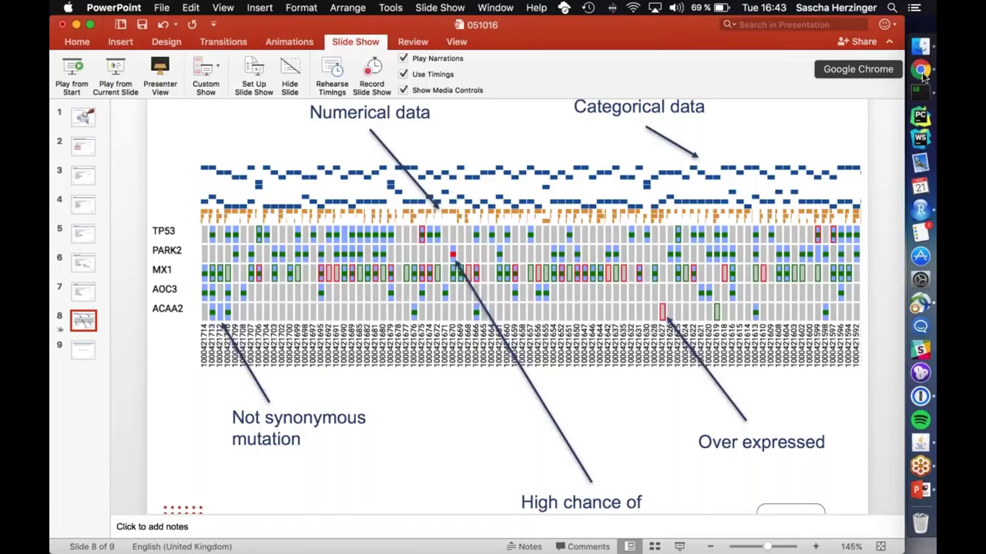
{"action": "left_click", "coordinate": [923, 74]}
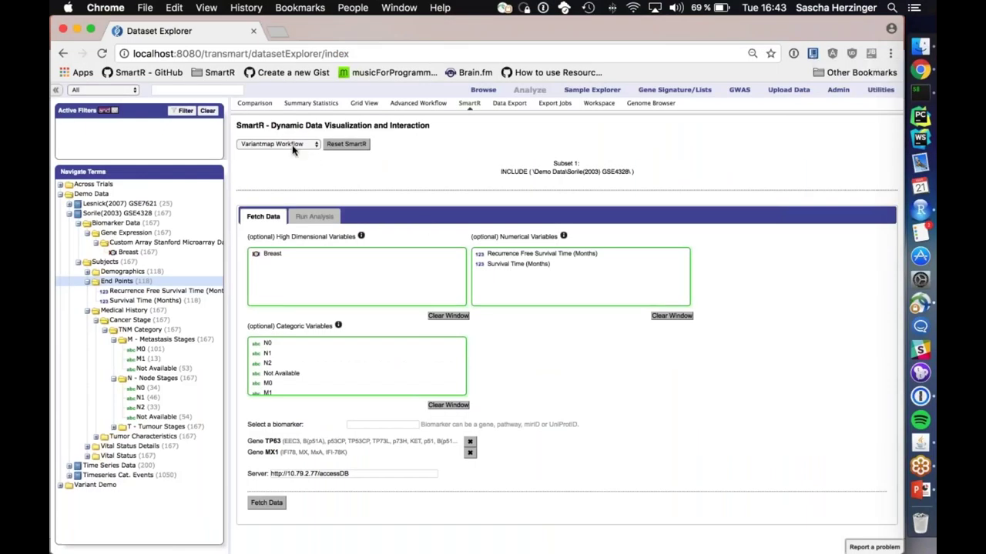
- Choose the SmartR Boxplot workflow and add Breast expression as the high-dimensional variable
{"action": "left_click", "coordinate": [292, 145]}
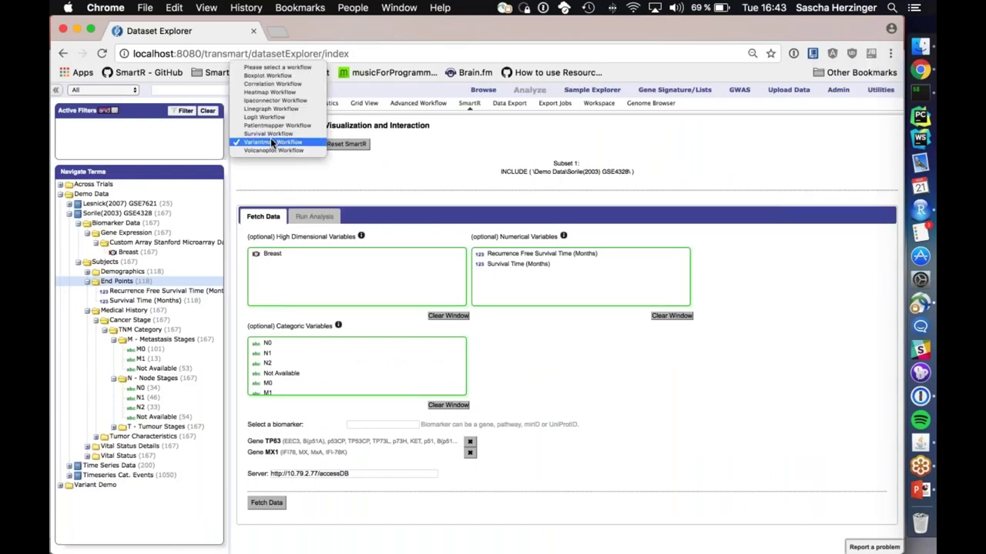
{"action": "left_click", "coordinate": [271, 76]}
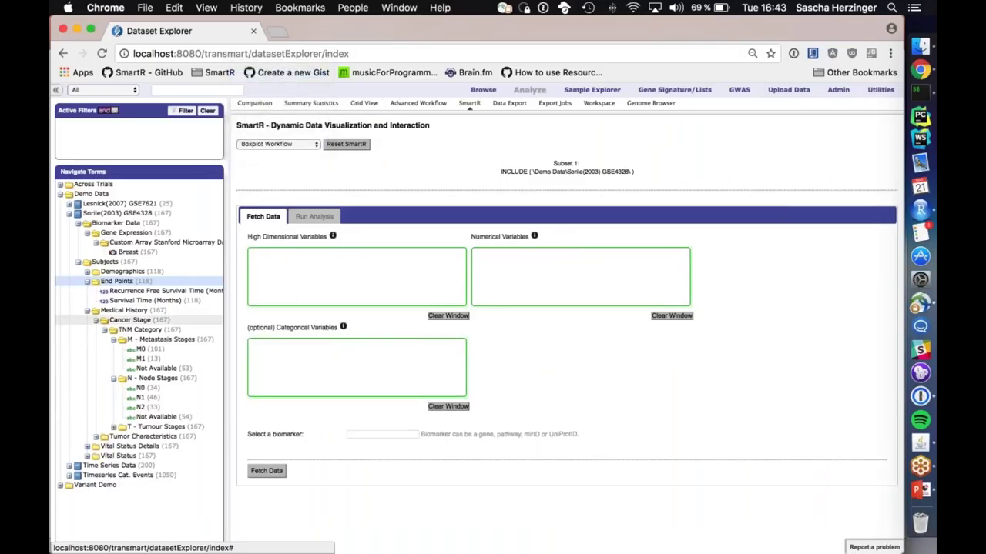
{"action": "left_click_drag", "start_coordinate": [125, 252], "coordinate": [276, 265]}
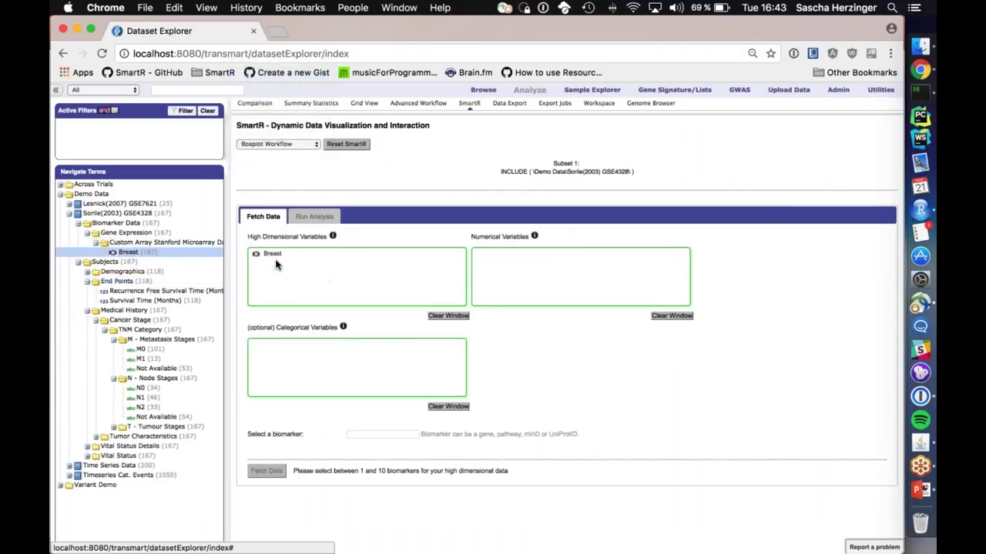
{"action": "left_click", "coordinate": [255, 103]}
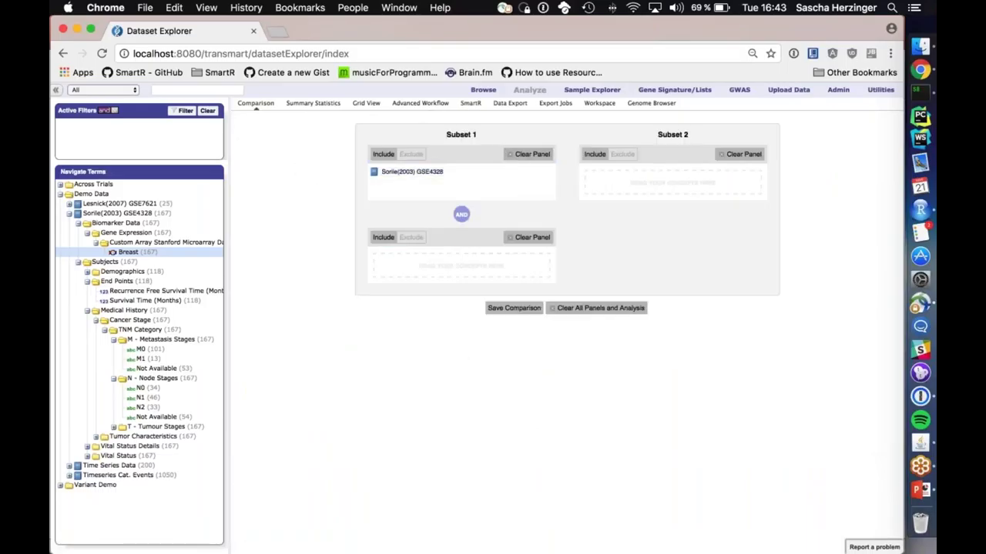
{"action": "left_click", "coordinate": [470, 102]}
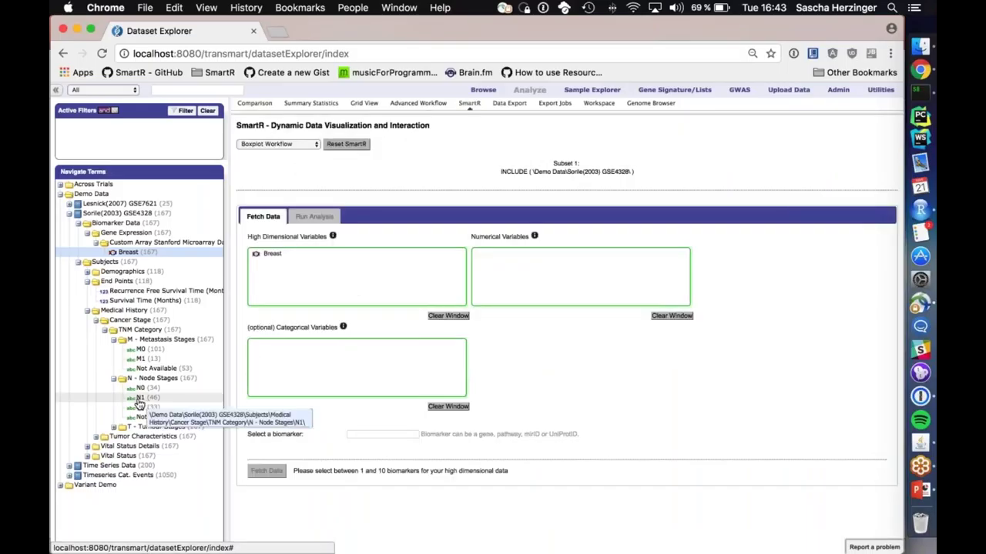
- Add TP63 and MX1 as biomarkers through gene autocomplete
{"action": "left_click", "coordinate": [364, 435]}
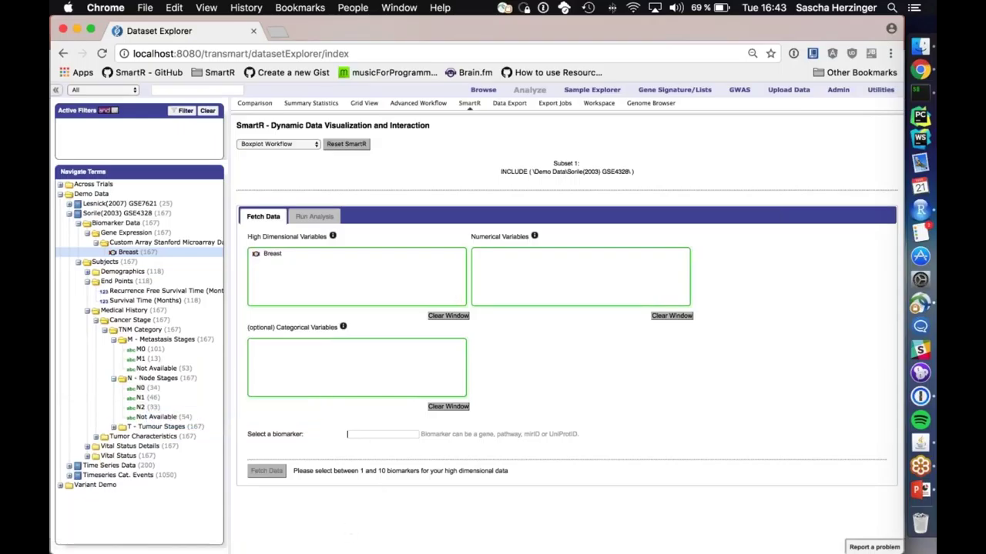
{"action": "type", "text": "TP"}
{"action": "key", "text": "Down"}
{"action": "key", "text": "Down"}
{"action": "key", "text": "Down"}
{"action": "key", "text": "Down"}
{"action": "key", "text": "Down"}
{"action": "key", "text": "Down"}
{"action": "key", "text": "Down"}
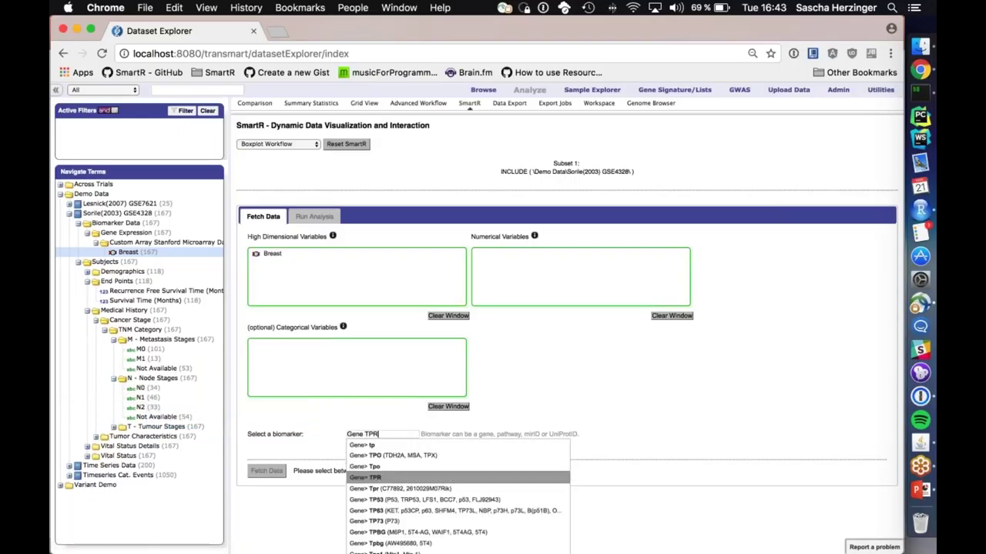
{"action": "key", "text": "Return"}
{"action": "type", "text": "MX"}
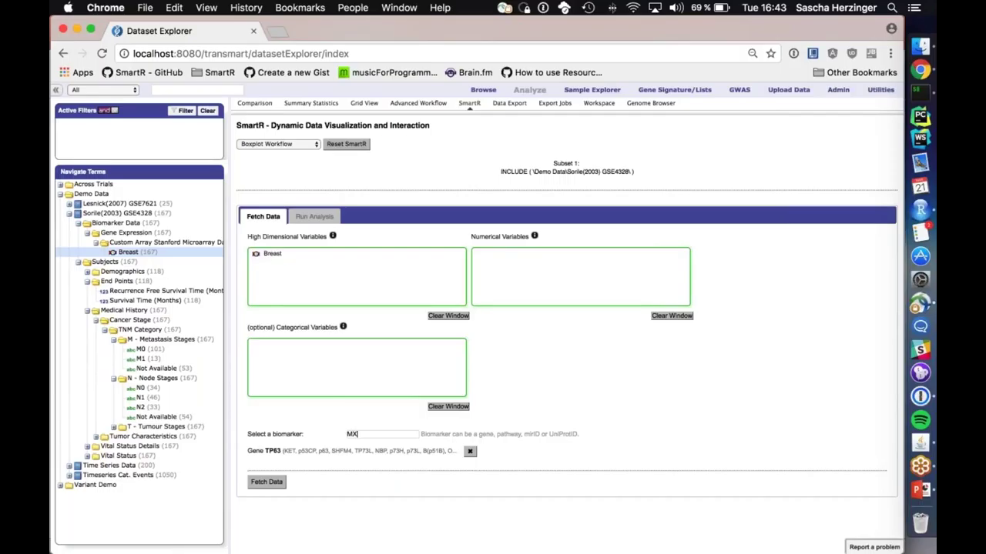
{"action": "key", "text": "Down"}
{"action": "key", "text": "Return"}
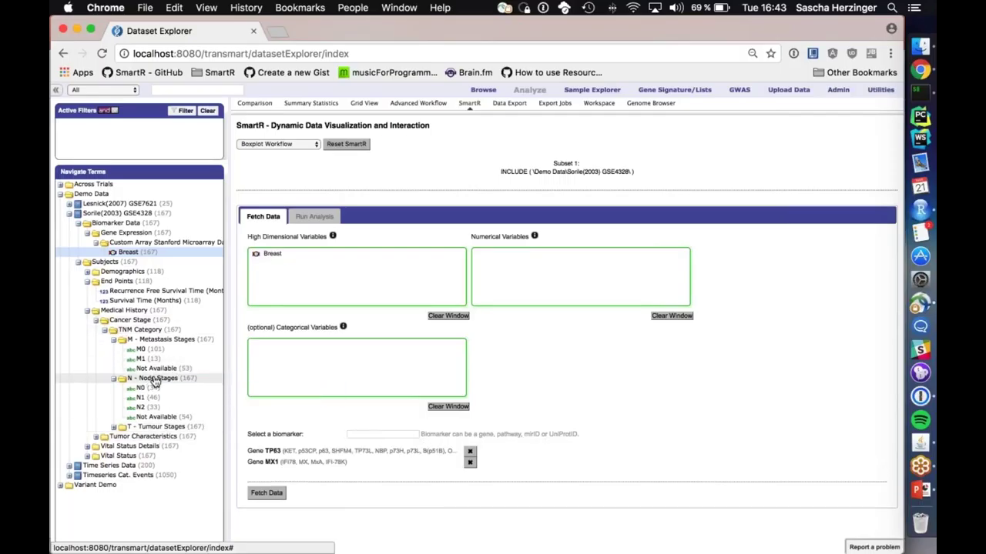
- Add both End Points survival times as numerical variables and fetch the data
{"action": "left_click_drag", "start_coordinate": [146, 389], "coordinate": [589, 270]}
{"action": "double_click", "coordinate": [149, 308]}
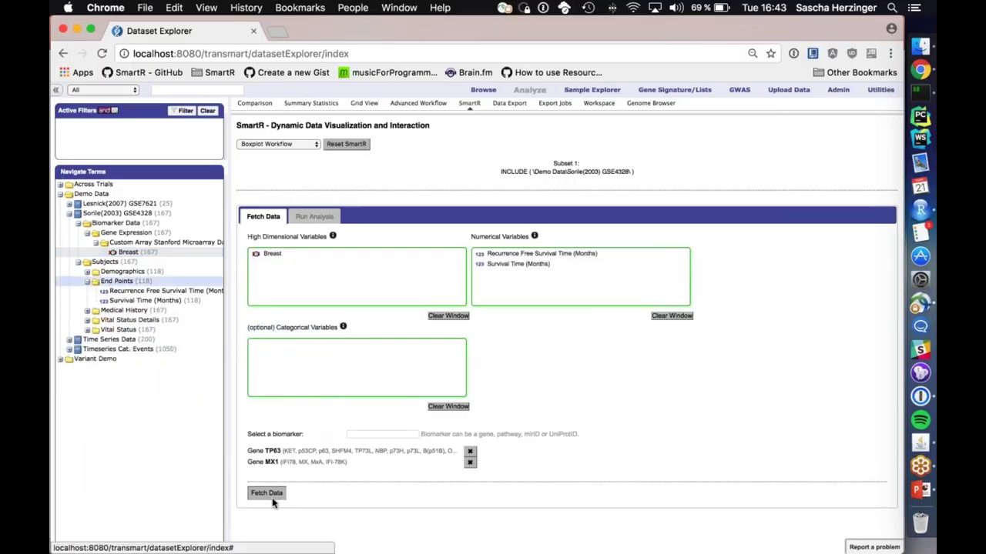
{"action": "left_click", "coordinate": [266, 492]}
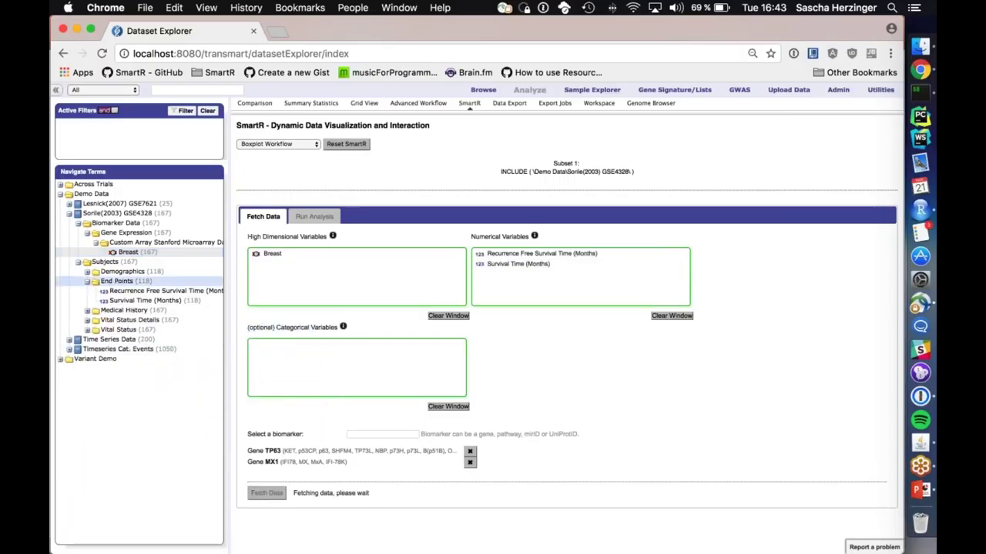
- Run the analysis and create the boxplots of survival times and Breast expression
{"action": "left_click", "coordinate": [315, 218]}
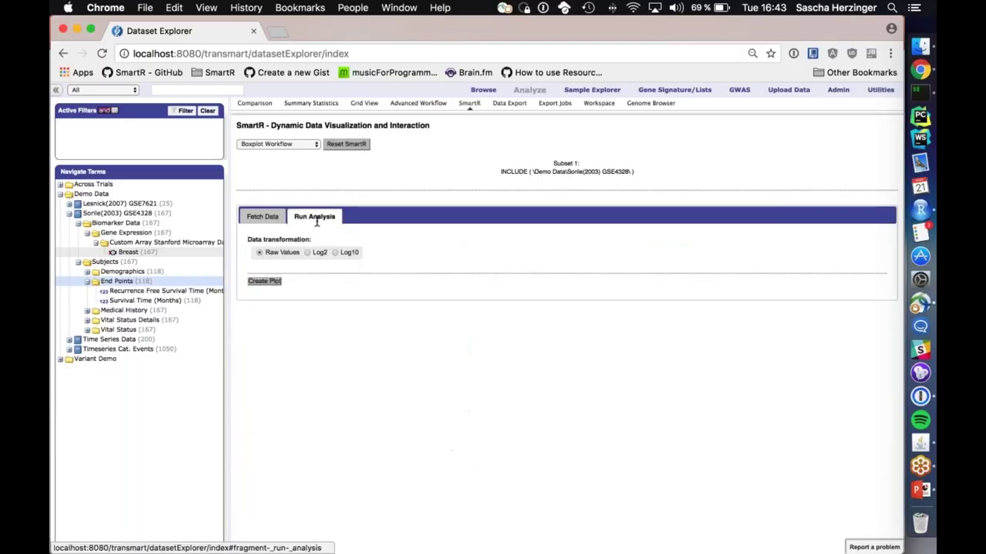
{"action": "left_click", "coordinate": [275, 281]}
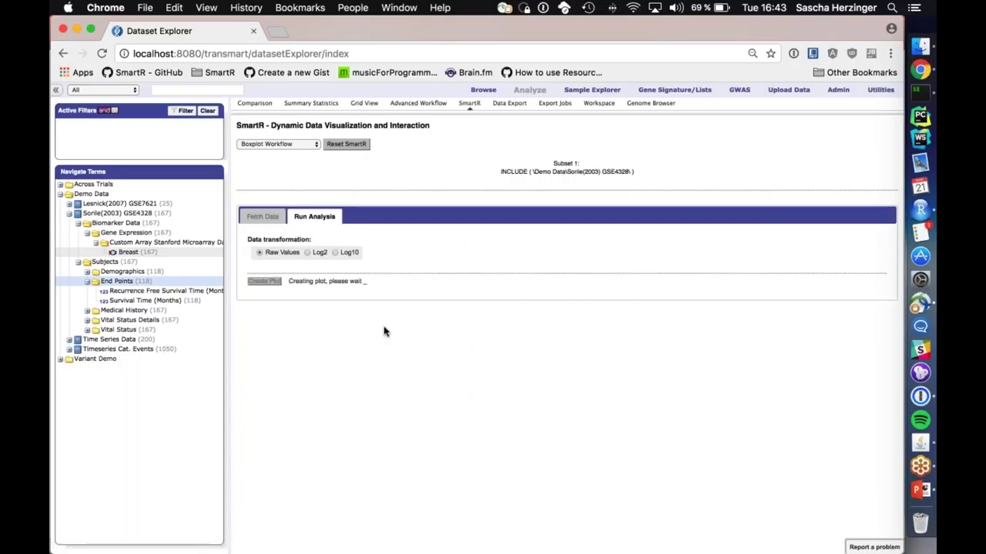
{"action": "scroll", "coordinate": [387, 462], "scroll_direction": "down", "scroll_amount": 5}
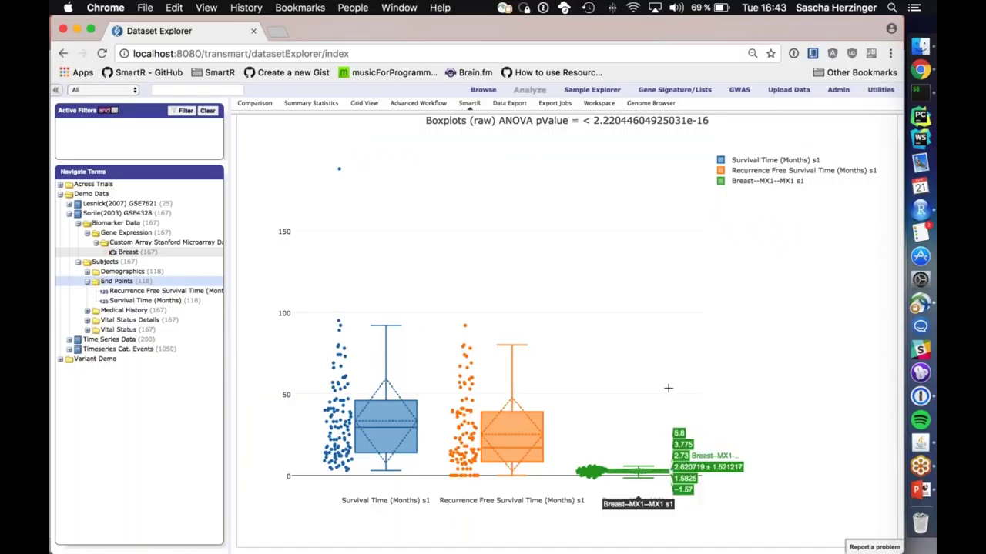
{"action": "scroll", "coordinate": [669, 388], "scroll_direction": "up", "scroll_amount": 5}
{"action": "scroll", "coordinate": [668, 388], "scroll_direction": "down", "scroll_amount": 5}
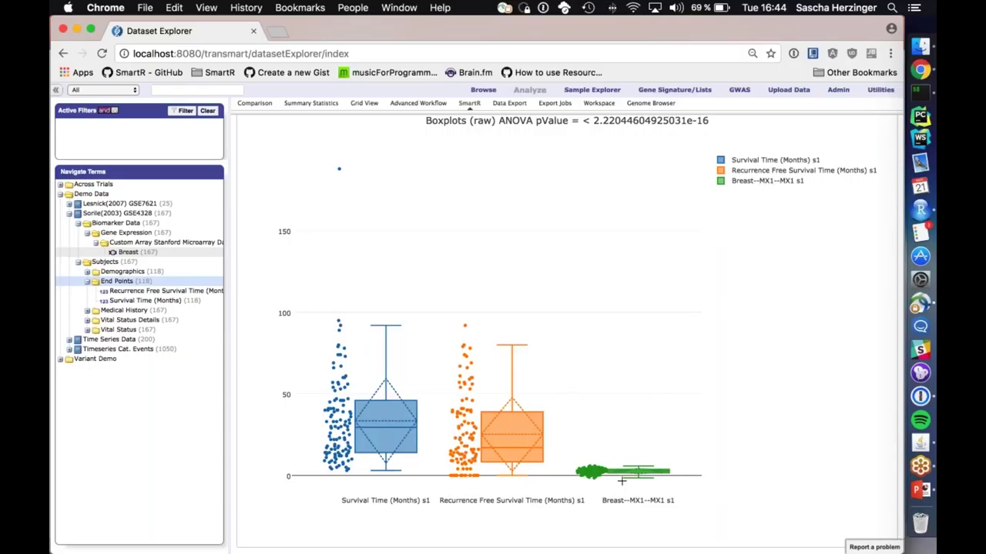
- Zoom into the Breast MX1 boxplot, zoom back out, and return to Fetch Data
{"action": "left_click_drag", "start_coordinate": [568, 392], "coordinate": [611, 475]}
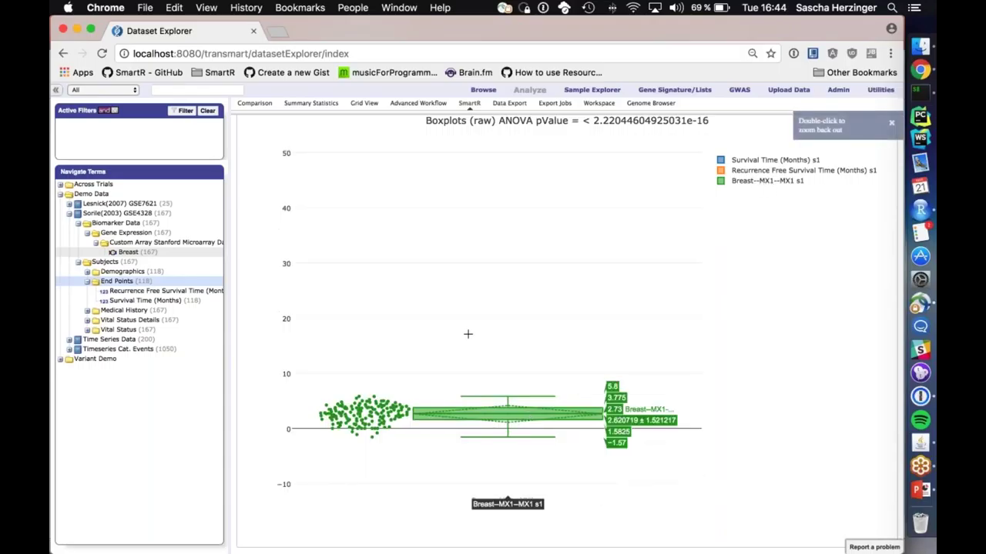
{"action": "double_click", "coordinate": [438, 251]}
{"action": "scroll", "coordinate": [438, 252], "scroll_direction": "up", "scroll_amount": 3}
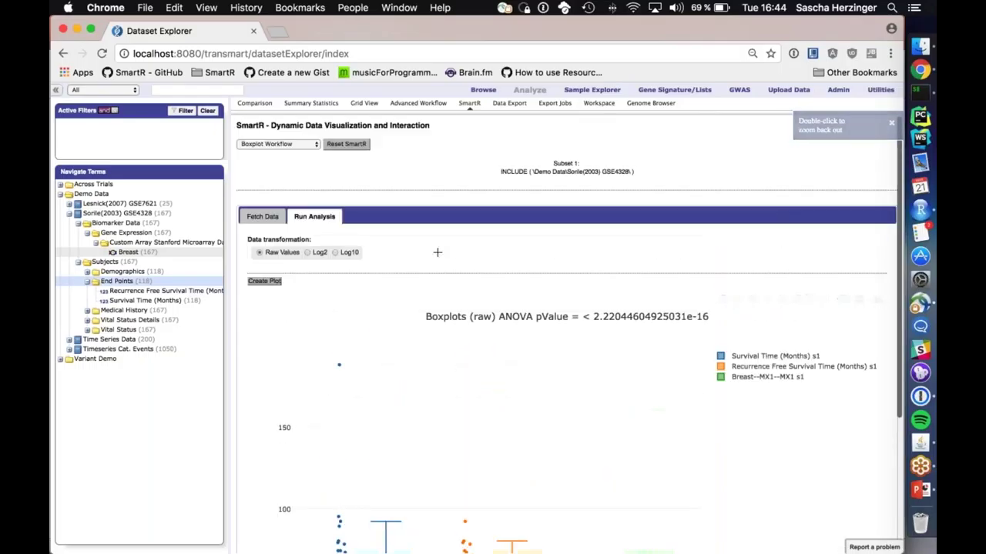
{"action": "scroll", "coordinate": [436, 254], "scroll_direction": "down", "scroll_amount": 3}
{"action": "scroll", "coordinate": [320, 235], "scroll_direction": "up", "scroll_amount": 5}
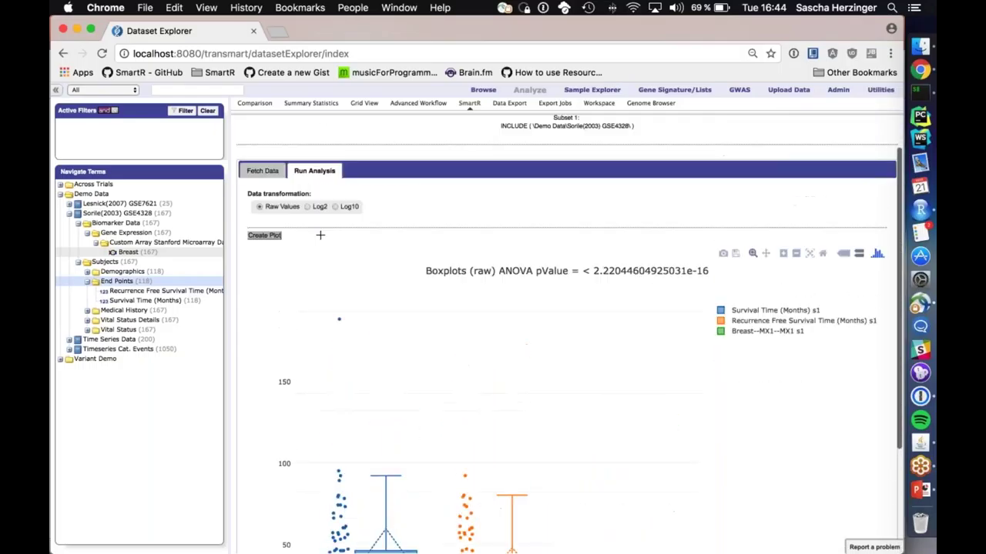
{"action": "left_click", "coordinate": [266, 216]}
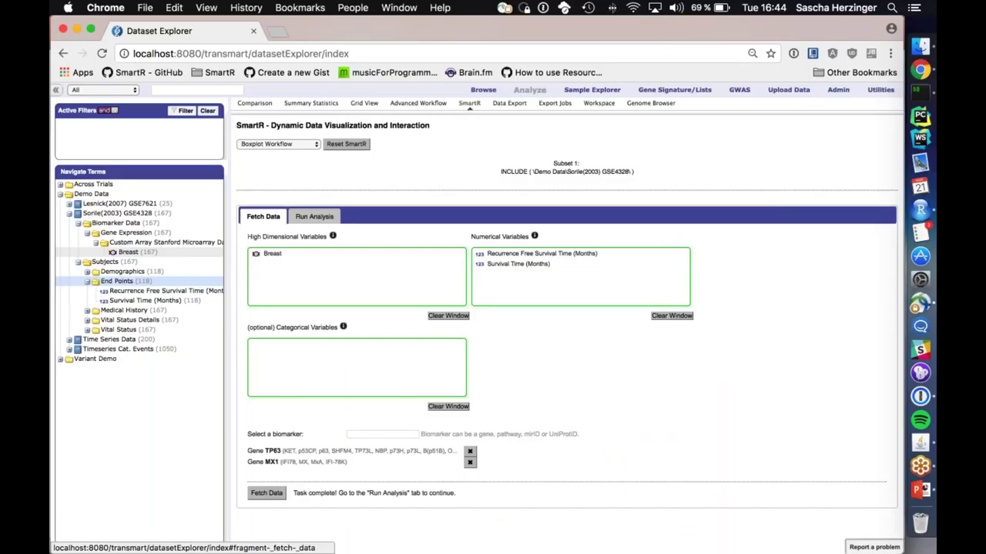
- Replace Breast and the TP63/MX1 biomarkers with Vital Status Details as categories, and fetch data
{"action": "left_click", "coordinate": [448, 316]}
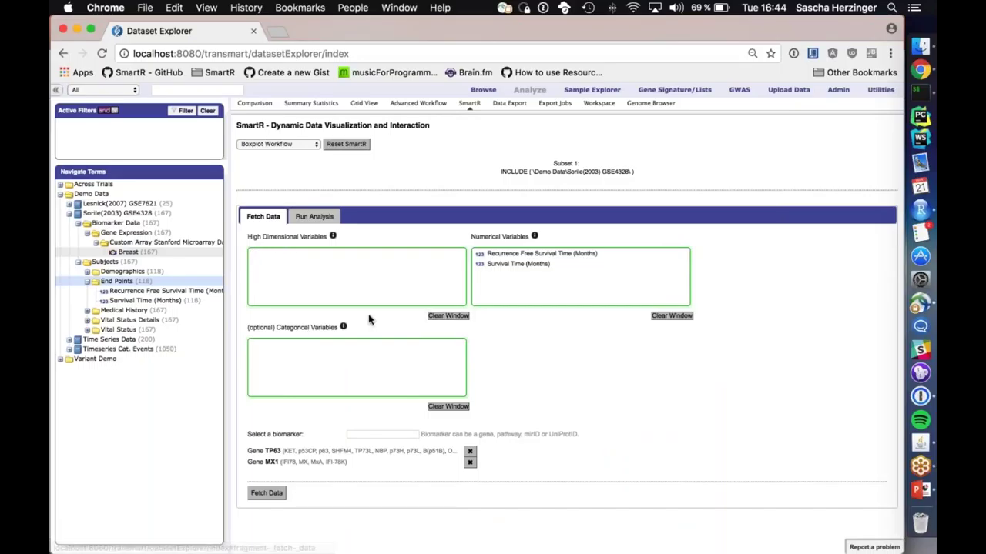
{"action": "left_click", "coordinate": [87, 321]}
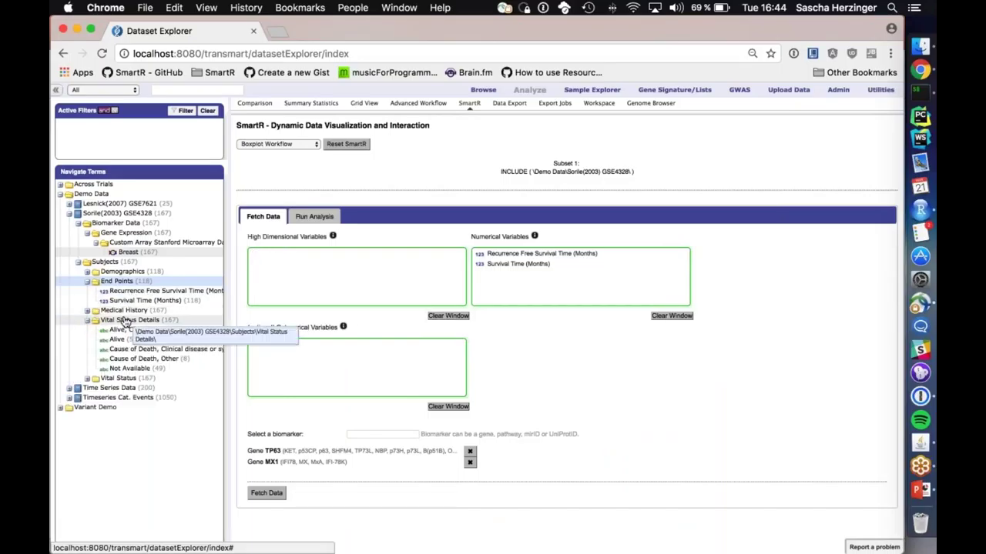
{"action": "left_click_drag", "start_coordinate": [152, 322], "coordinate": [356, 370]}
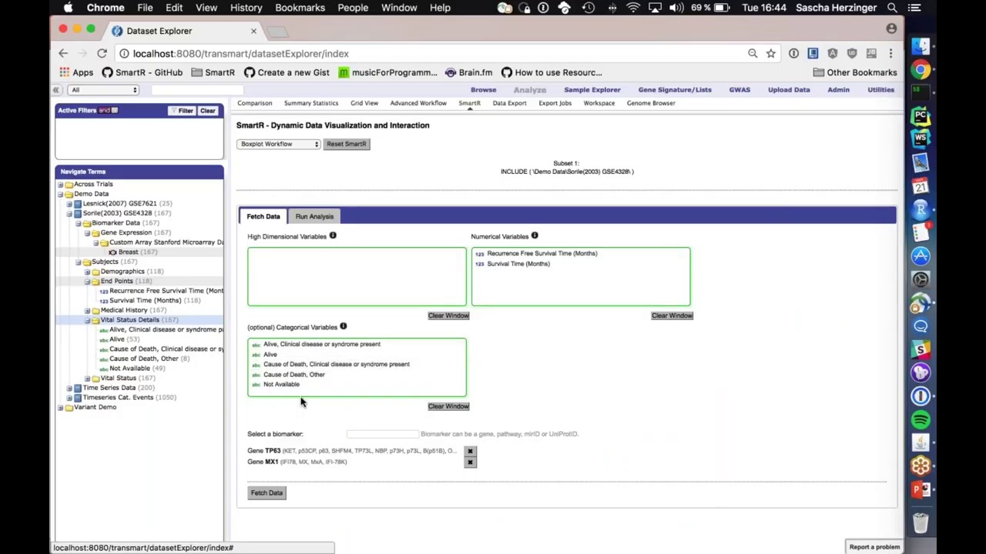
{"action": "left_click", "coordinate": [469, 451]}
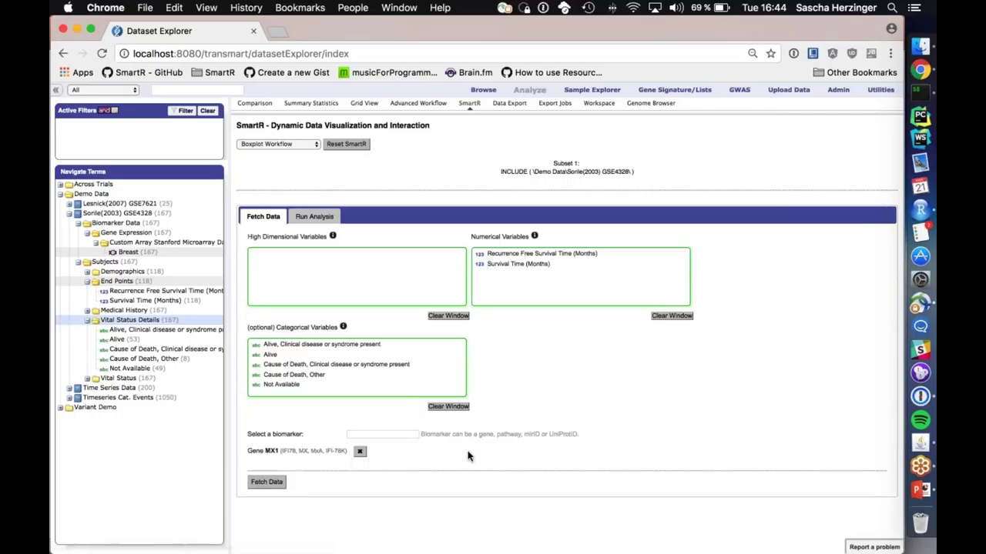
{"action": "left_click", "coordinate": [359, 454]}
{"action": "left_click", "coordinate": [266, 471]}
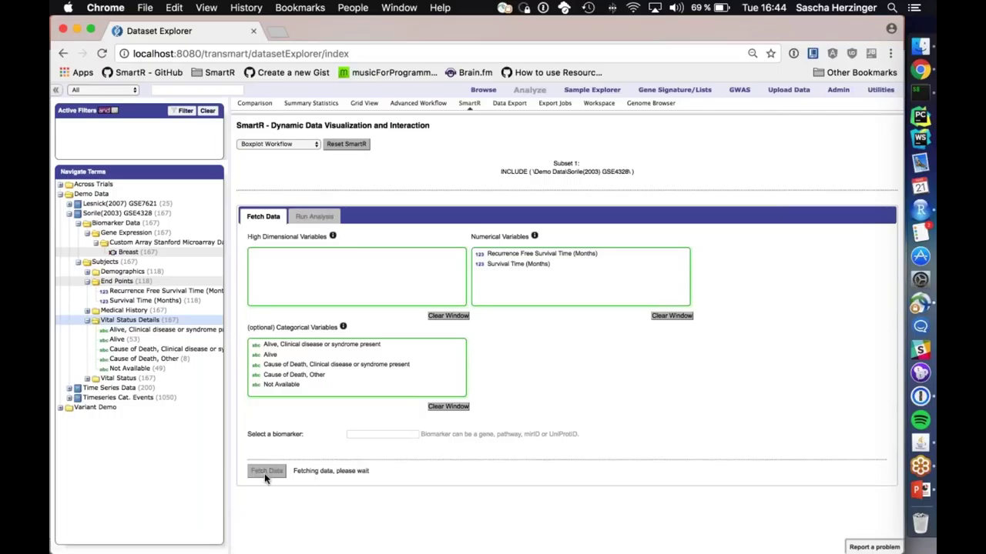
- Run the analysis and create the boxplots grouped by vital status (ANOVA p = 3.4424e-13)
{"action": "left_click", "coordinate": [314, 217]}
{"action": "left_click", "coordinate": [264, 281]}
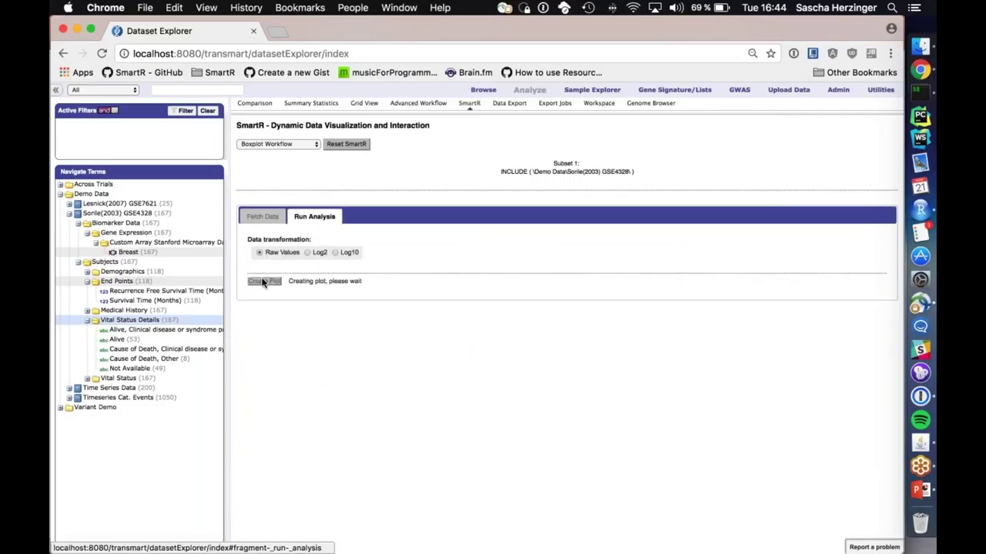
{"action": "scroll", "coordinate": [442, 351], "scroll_direction": "down", "scroll_amount": 5}
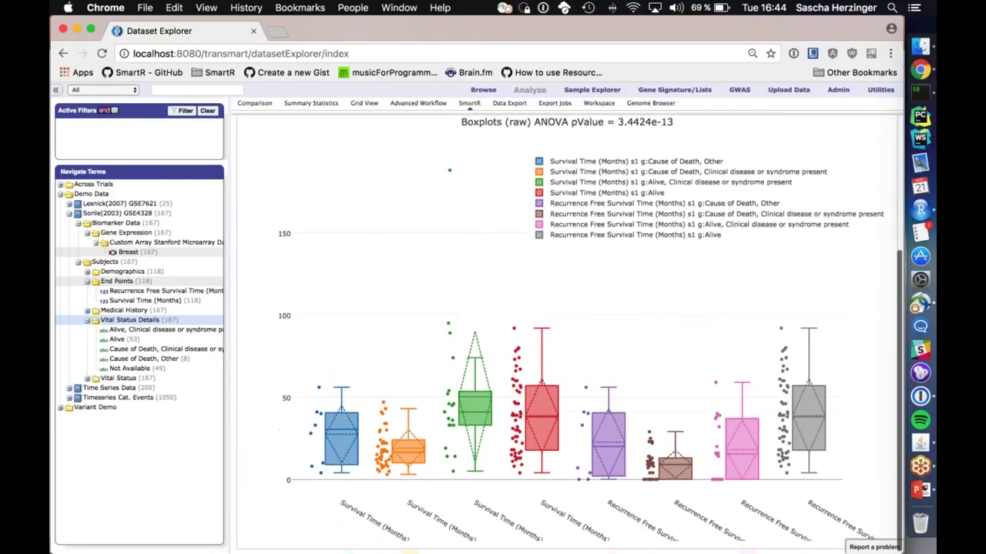
- Review the grouped survival boxplots, then advance the PowerPoint deck to the final Q & A slide 11
{"action": "scroll", "coordinate": [442, 263], "scroll_direction": "up", "scroll_amount": 5}
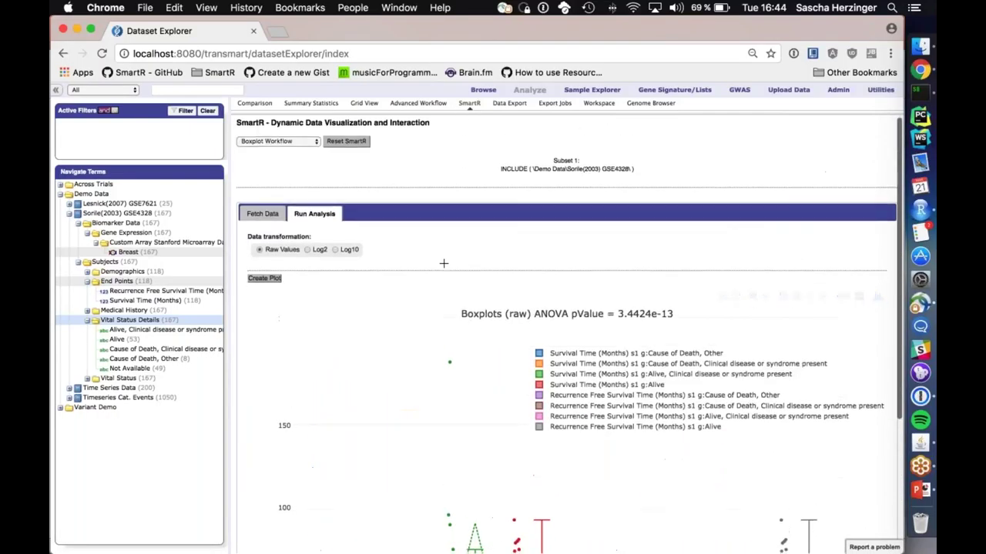
{"action": "scroll", "coordinate": [442, 263], "scroll_direction": "down", "scroll_amount": 5}
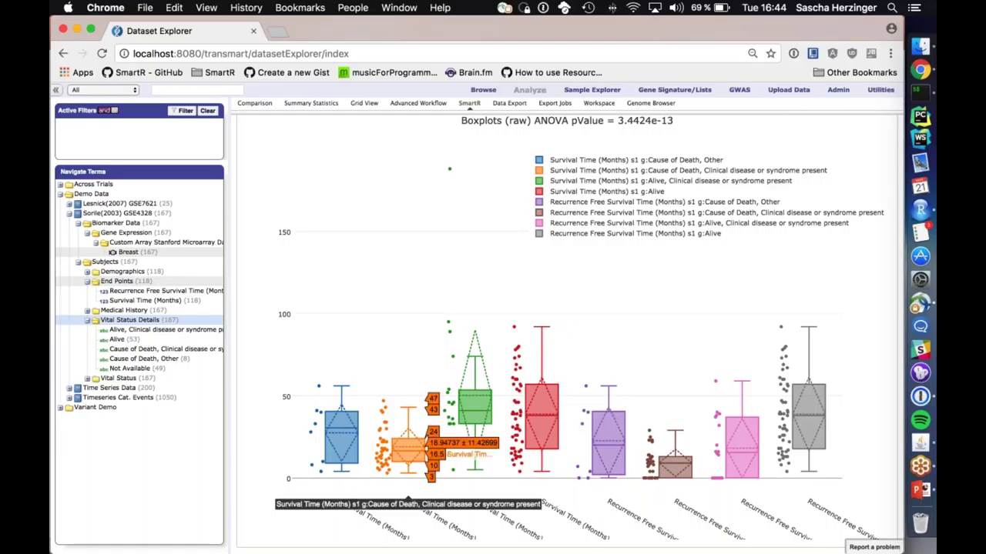
{"action": "scroll", "coordinate": [462, 432], "scroll_direction": "up", "scroll_amount": 1}
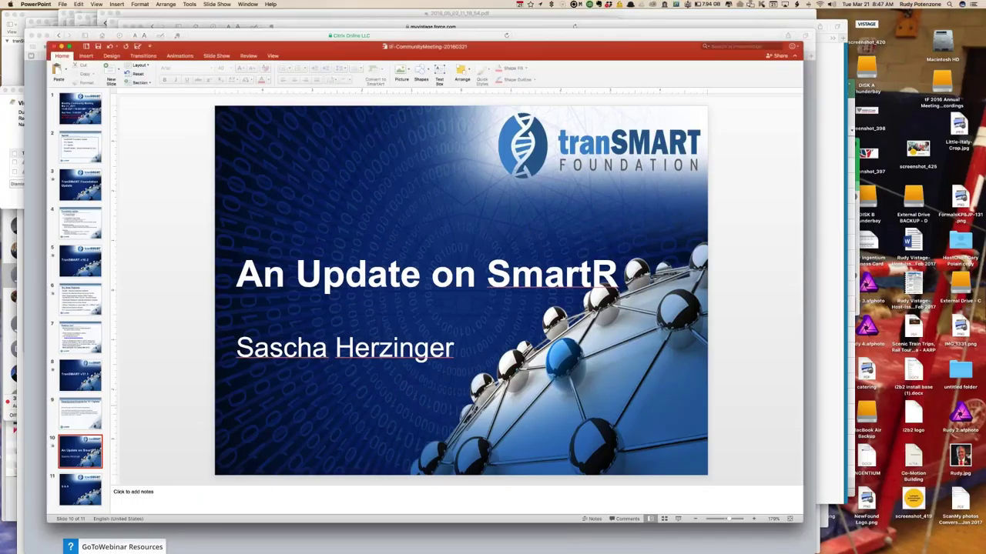
{"action": "key", "text": "Down"}
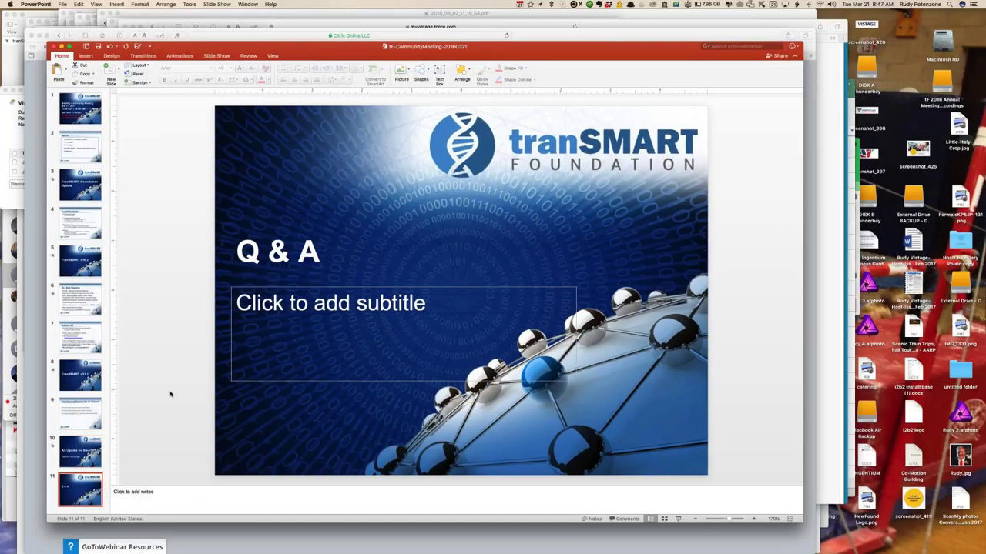